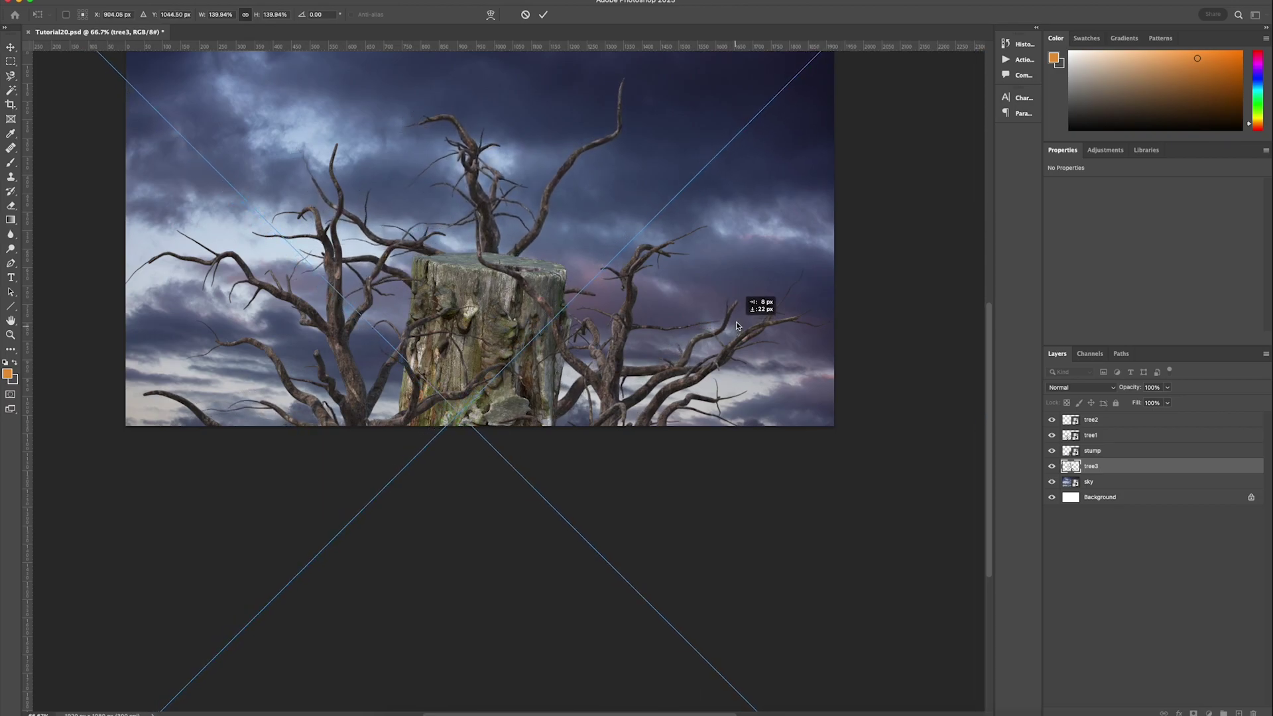
- Apply the transform that positions the tree3 image behind the stump
{"action": "key", "text": "Return"}
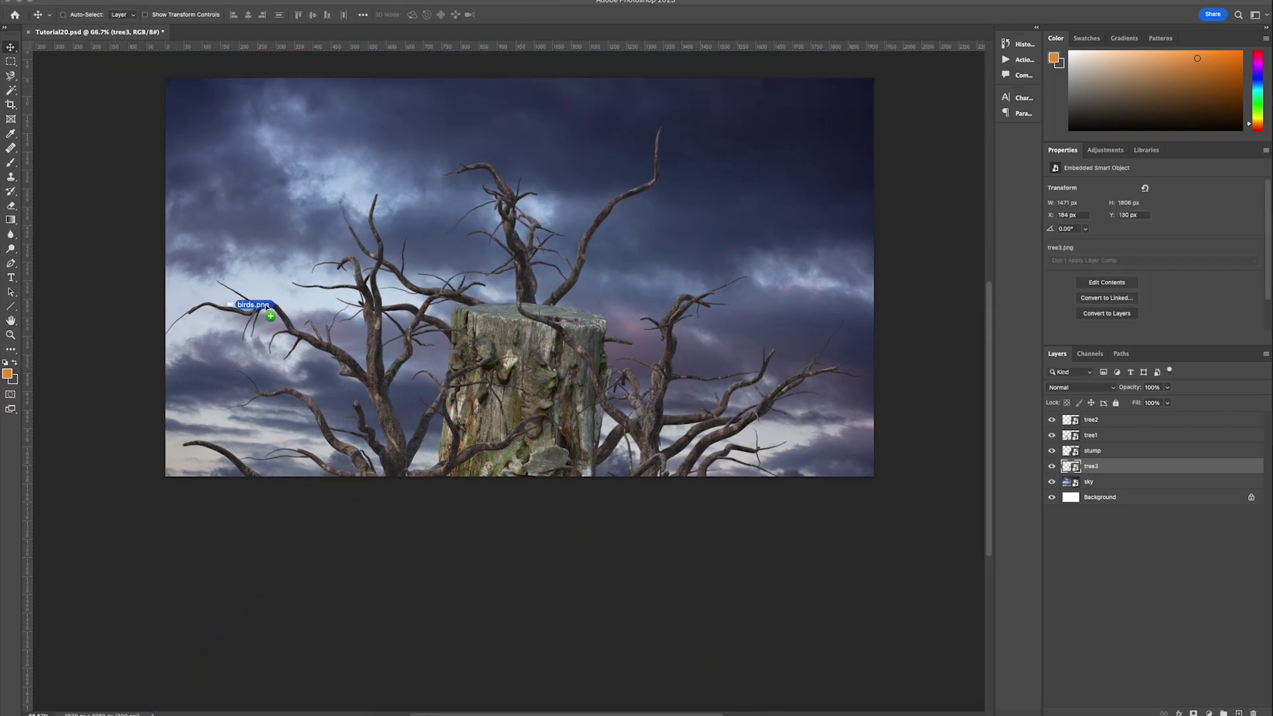
- Place birds.png at about 602 × 333 px in the upper-right sky and stack its layer directly below tree3
{"action": "left_click_drag", "start_coordinate": [228, 311], "coordinate": [228, 311]}
{"action": "left_click_drag", "start_coordinate": [628, 298], "coordinate": [727, 272]}
{"action": "left_click_drag", "start_coordinate": [913, 321], "coordinate": [667, 321]}
{"action": "left_click_drag", "start_coordinate": [622, 346], "coordinate": [806, 318]}
{"action": "key", "text": "Return"}
{"action": "left_click_drag", "start_coordinate": [1123, 467], "coordinate": [1125, 487]}
{"action": "left_click_drag", "start_coordinate": [804, 364], "coordinate": [792, 360]}
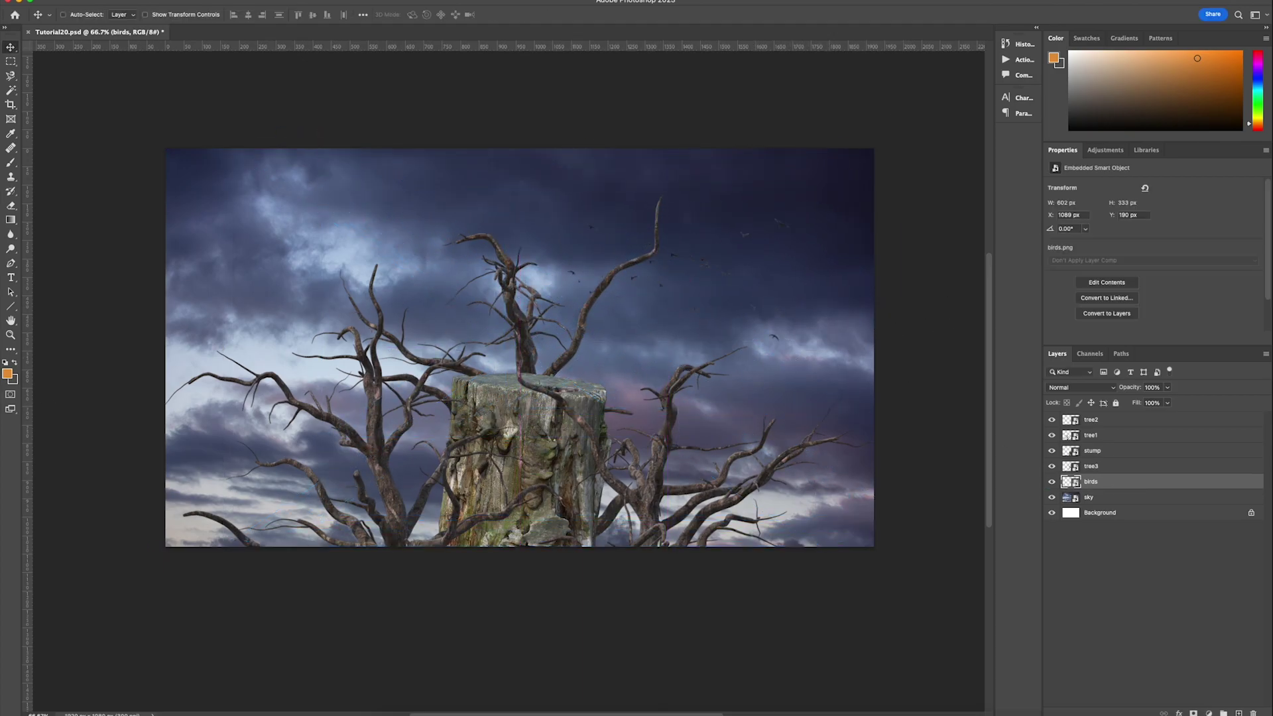
- Place bird.png, stack it directly above the stump layer, scale it to about 11.12% and stand the bird on top of the stump
{"action": "left_click_drag", "start_coordinate": [509, 292], "coordinate": [509, 294]}
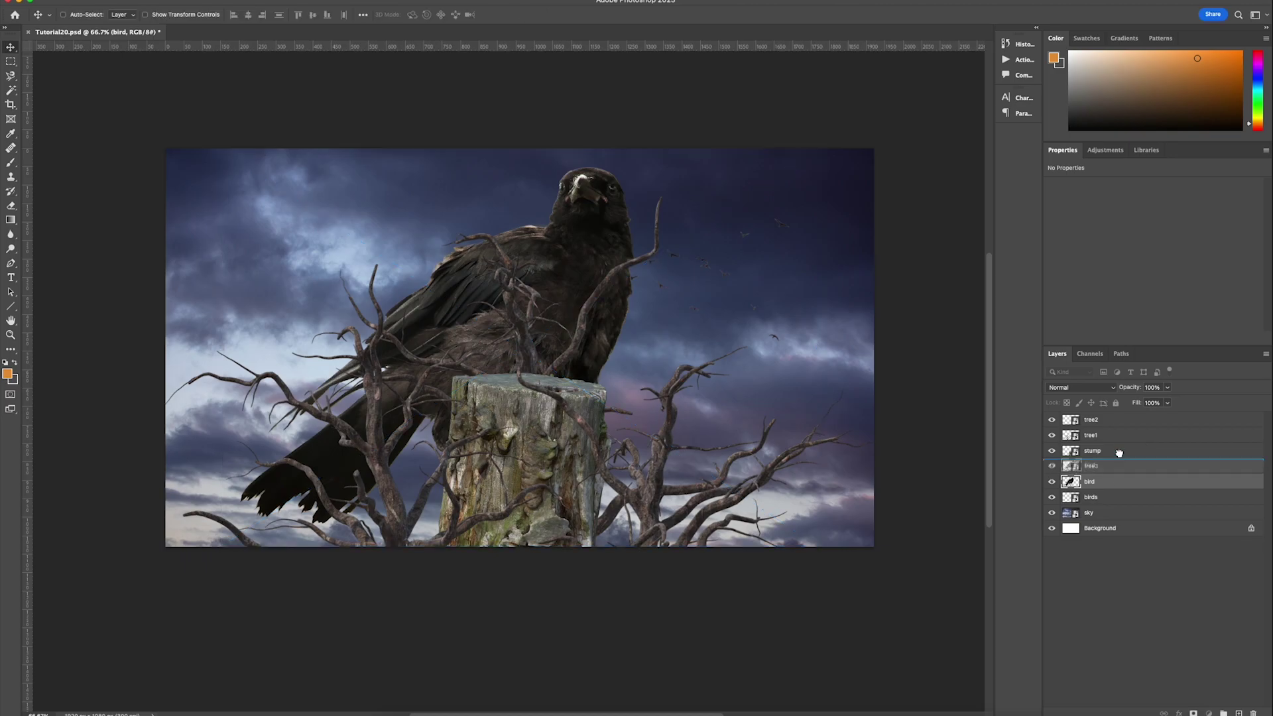
{"action": "left_click_drag", "start_coordinate": [823, 344], "coordinate": [512, 351]}
{"action": "left_click_drag", "start_coordinate": [461, 349], "coordinate": [635, 306]}
{"action": "left_click_drag", "start_coordinate": [545, 206], "coordinate": [543, 218]}
{"action": "left_click_drag", "start_coordinate": [633, 277], "coordinate": [619, 278]}
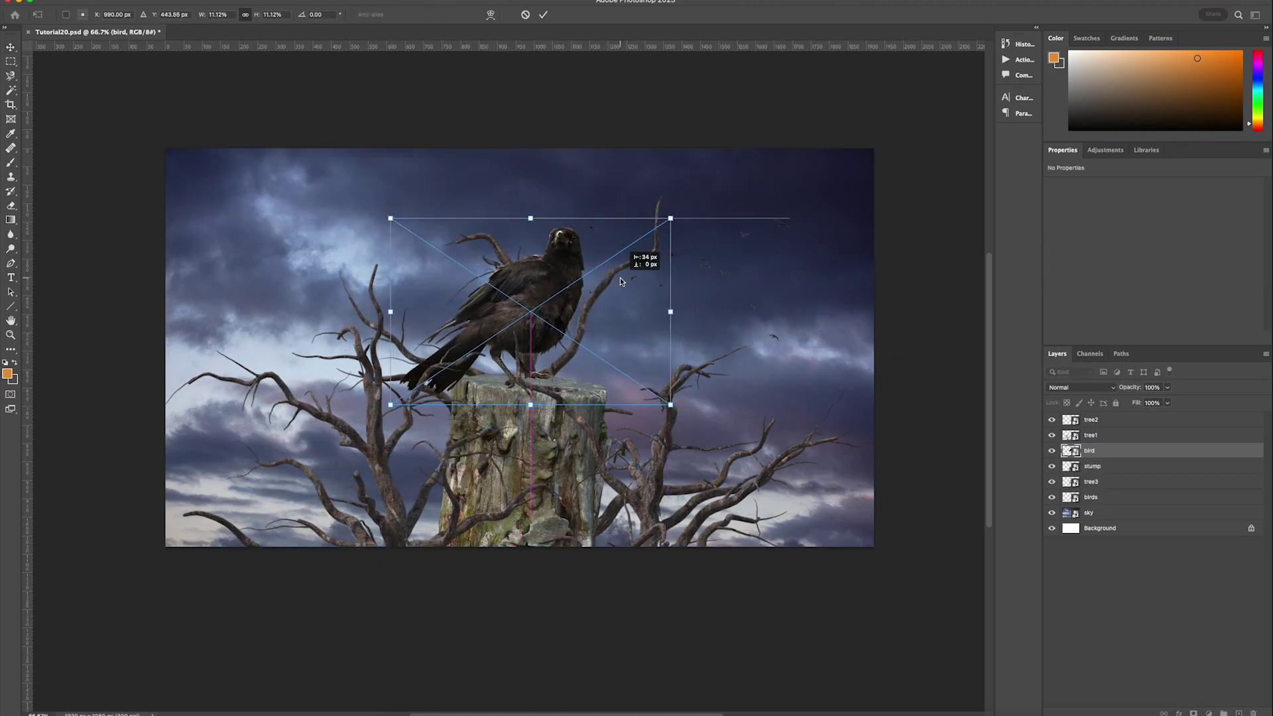
{"action": "key", "text": "Return"}
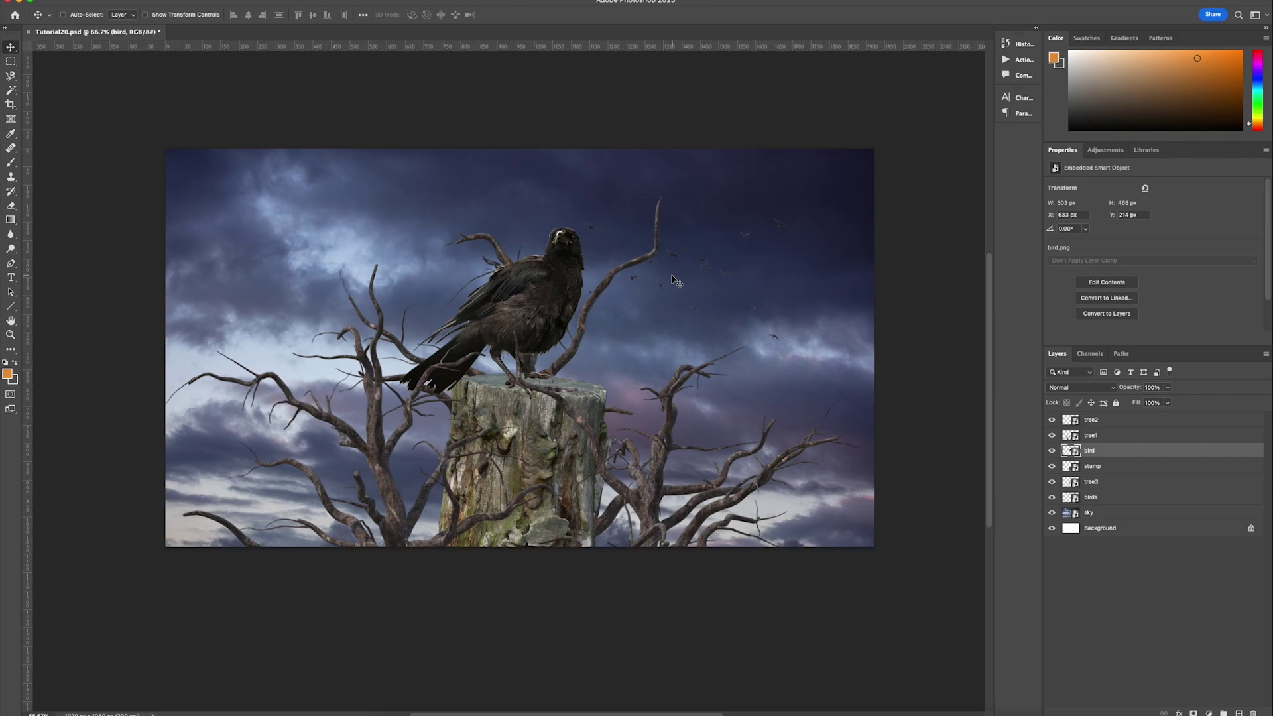
- Adjust the positions of the tree layers so their branches spread around the bird and stump
{"action": "left_click_drag", "start_coordinate": [660, 477], "coordinate": [728, 445]}
{"action": "left_click", "coordinate": [668, 489], "text": "super"}
{"action": "left_click_drag", "start_coordinate": [718, 496], "coordinate": [712, 501]}
{"action": "left_click", "coordinate": [445, 502], "text": "ctrl"}
{"action": "left_click_drag", "start_coordinate": [453, 519], "coordinate": [464, 528]}
- Outline the tree1 branches that cross the stump's upper half with the Pen tool and convert the path to a selection
{"action": "key", "text": "z"}
{"action": "left_click", "coordinate": [482, 449]}
{"action": "left_click", "coordinate": [479, 449]}
{"action": "left_click", "coordinate": [433, 465], "text": "alt"}
{"action": "key", "text": "p"}
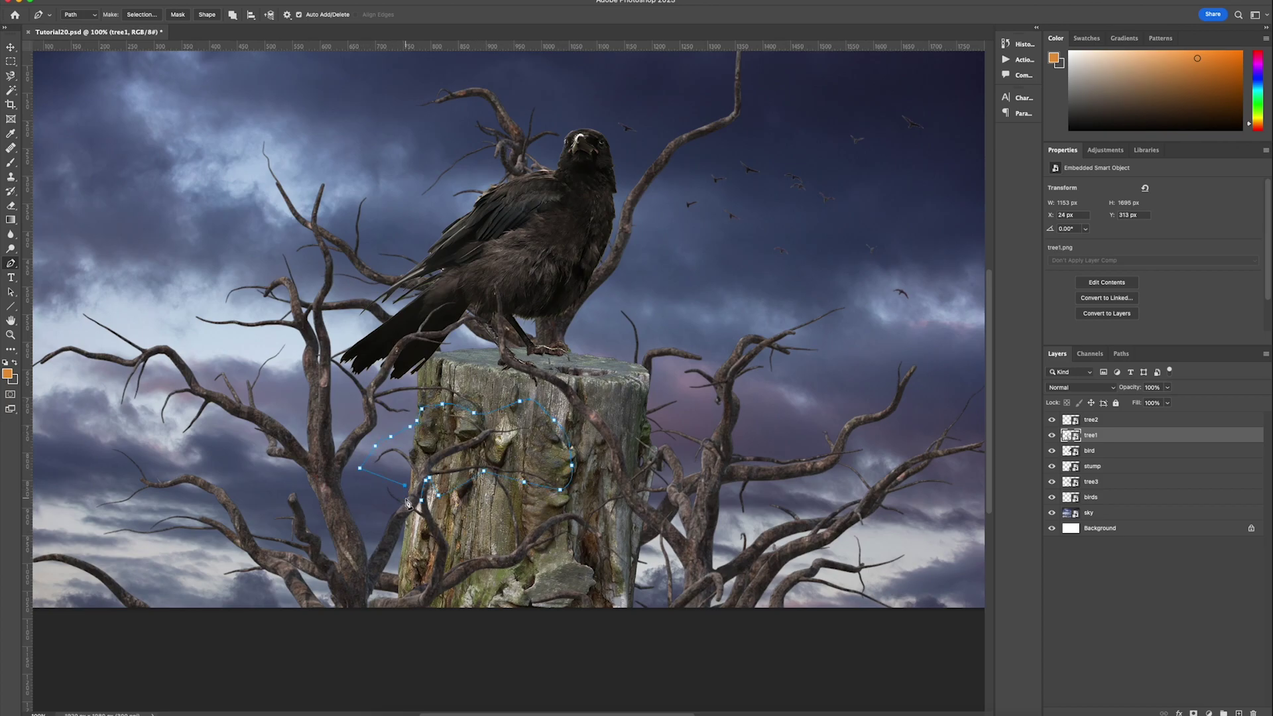
{"action": "scroll", "coordinate": [409, 502], "scroll_direction": "up", "scroll_amount": 2}
{"action": "left_click", "coordinate": [1053, 436]}
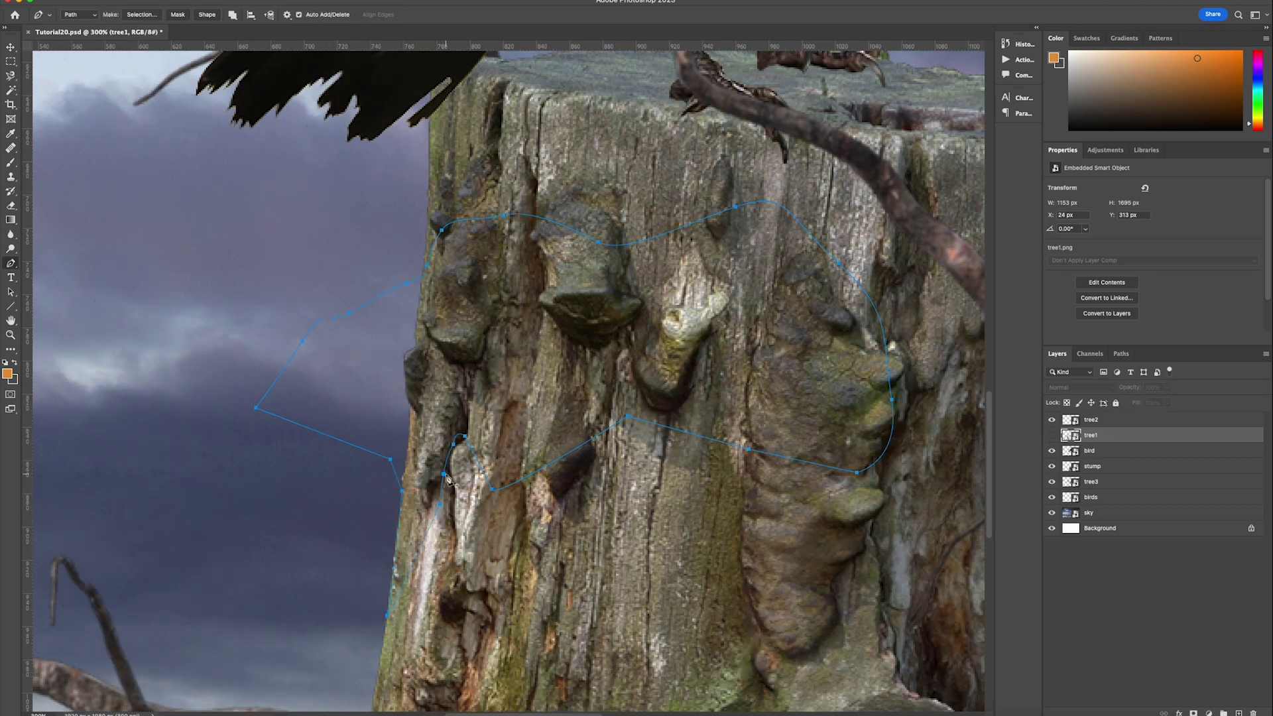
{"action": "key", "text": "ctrl+Return"}
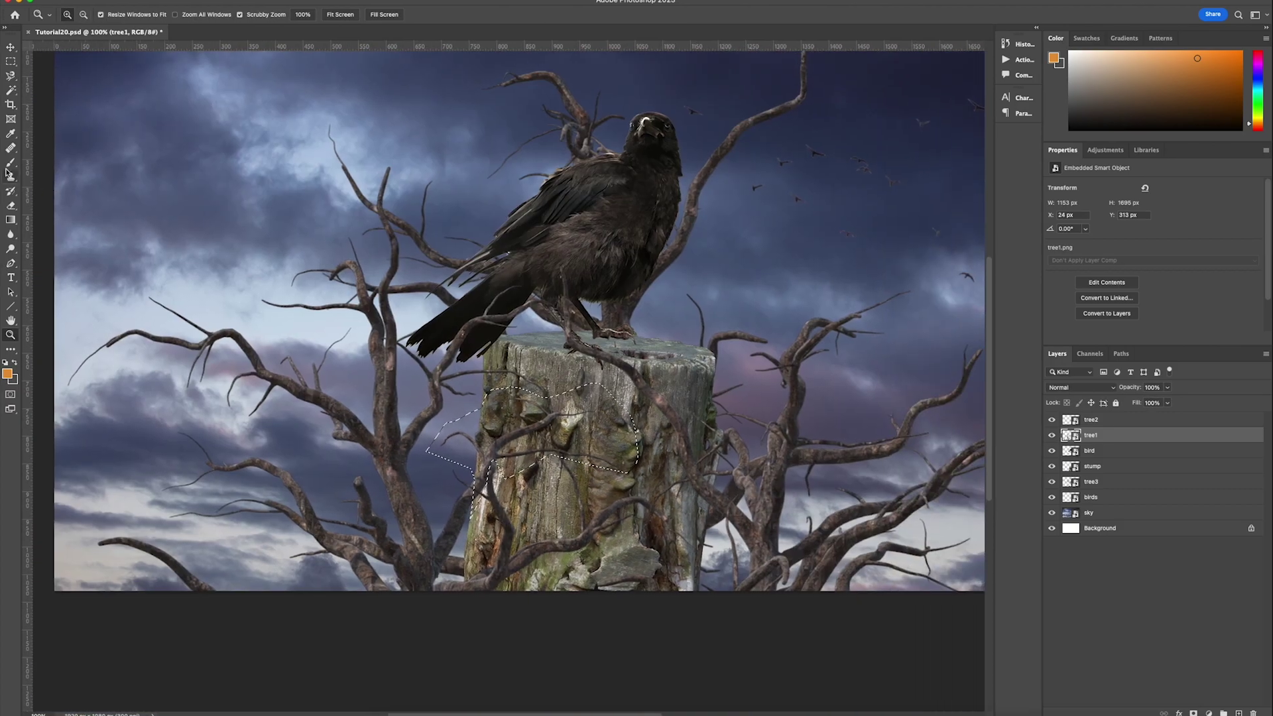
- Invert the selection and use it as a layer mask on tree1 to hide the outlined branches
{"action": "left_click", "coordinate": [10, 163]}
{"action": "left_click", "coordinate": [63, 1]}
{"action": "left_click", "coordinate": [93, 27]}
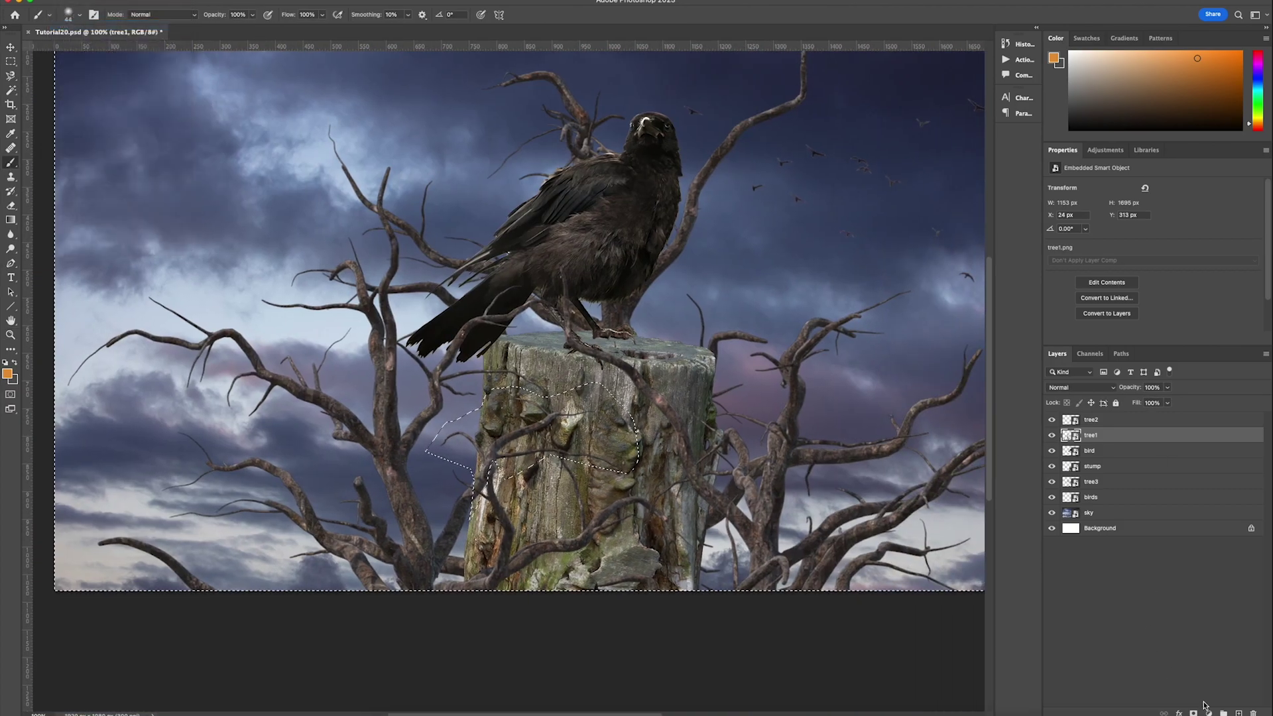
{"action": "left_click", "coordinate": [1194, 712]}
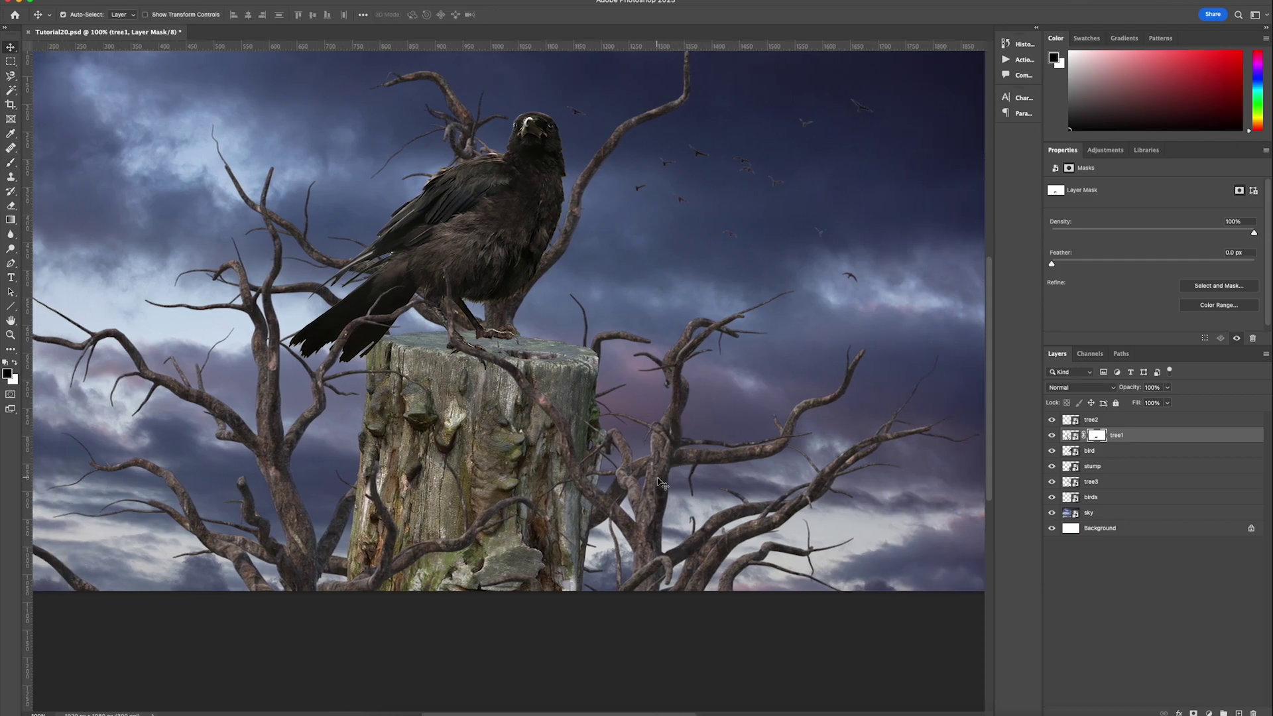
- Hide the tree3 layer and add a layer mask to tree2
{"action": "left_click", "coordinate": [1052, 483]}
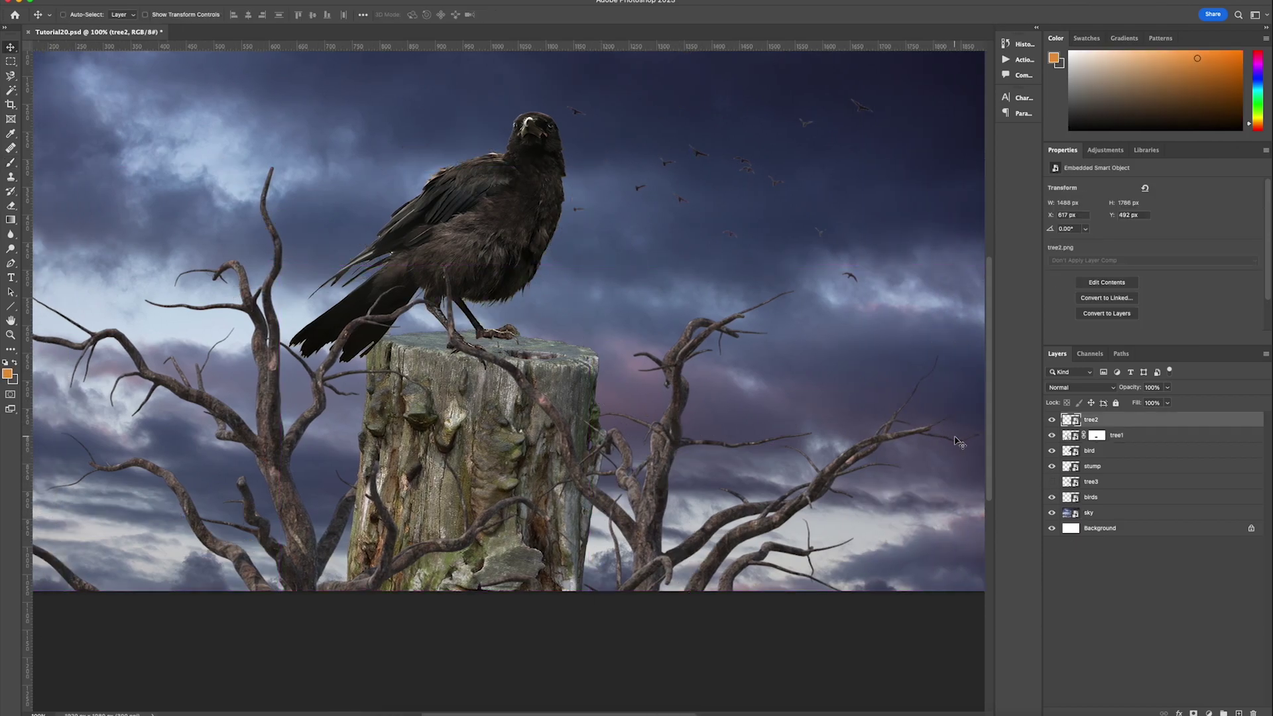
{"action": "left_click", "coordinate": [1193, 713]}
- Touch up the tree2 mask along the stump's right edge with a Hard Round brush of 17 px
{"action": "key", "text": "b"}
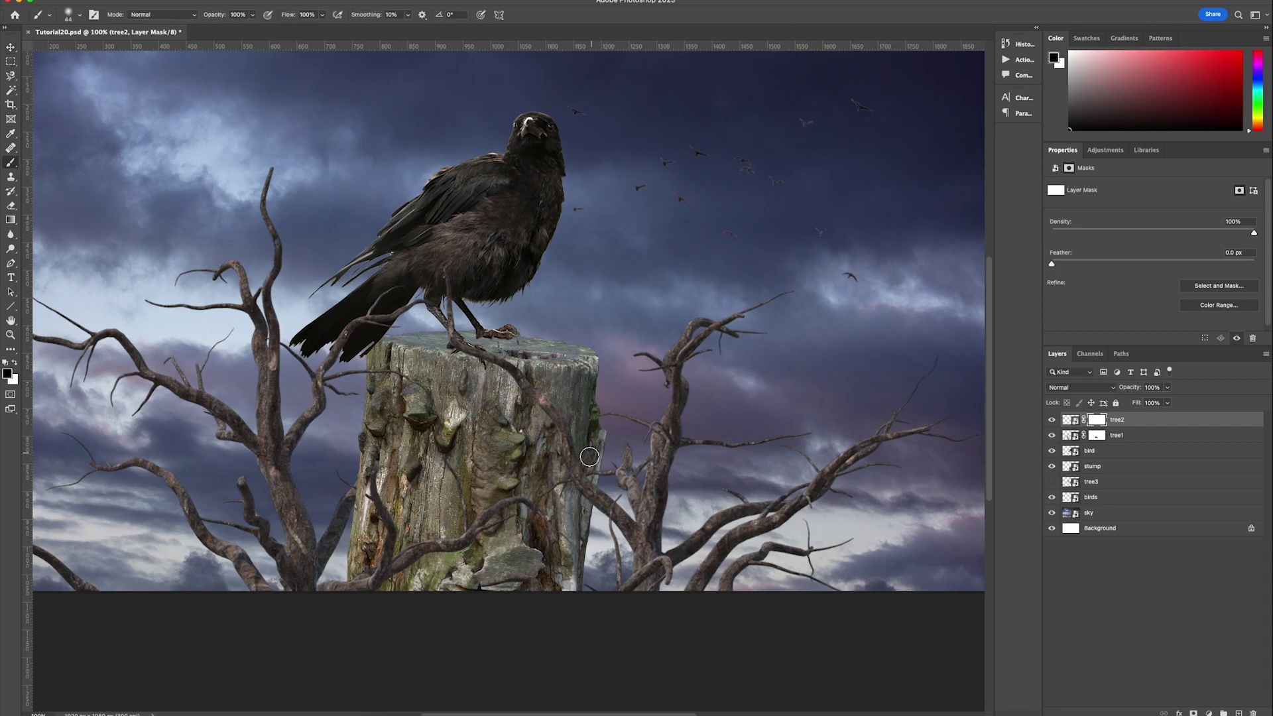
{"action": "left_click", "coordinate": [78, 16]}
{"action": "left_click", "coordinate": [81, 185]}
{"action": "left_click_drag", "start_coordinate": [616, 440], "coordinate": [622, 441]}
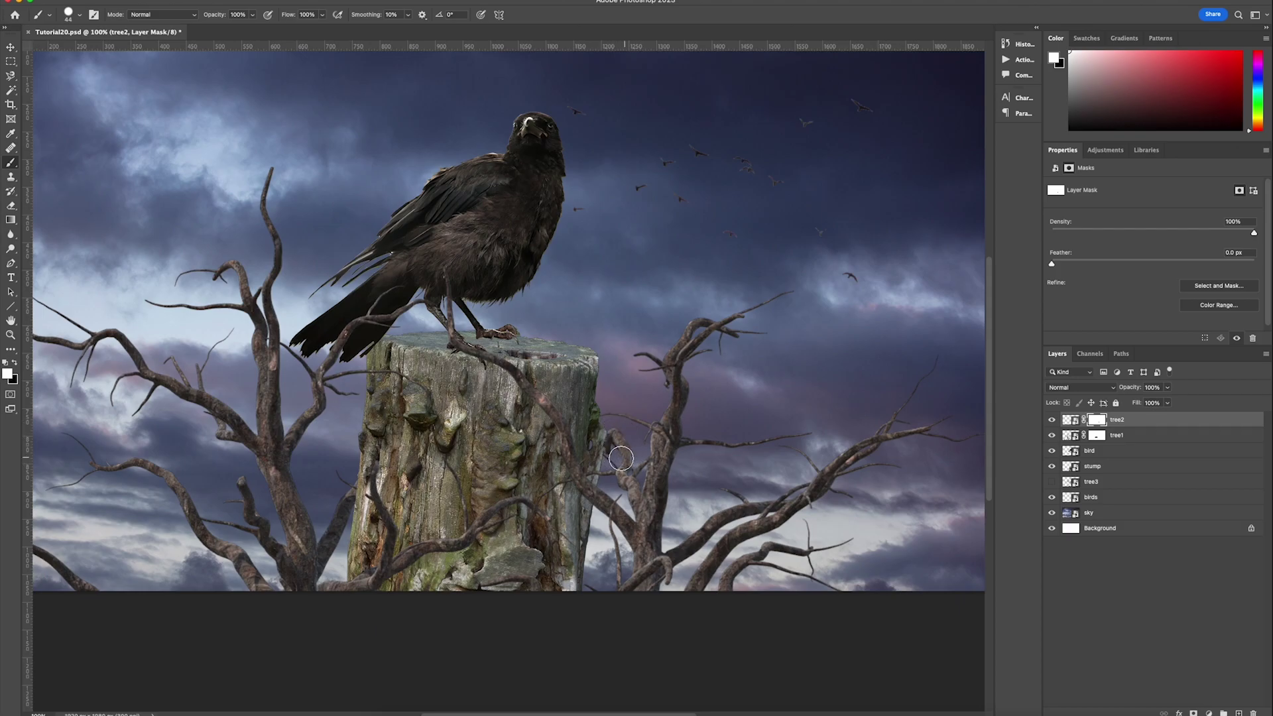
{"action": "left_click", "coordinate": [79, 15]}
{"action": "left_click_drag", "start_coordinate": [77, 51], "coordinate": [67, 50]}
{"action": "left_click", "coordinate": [602, 454]}
{"action": "key", "text": "v"}
- Add a Hue/Saturation adjustment clipped to the stump layer and set its saturation to -36
{"action": "left_click", "coordinate": [1135, 467]}
{"action": "left_click", "coordinate": [1209, 714]}
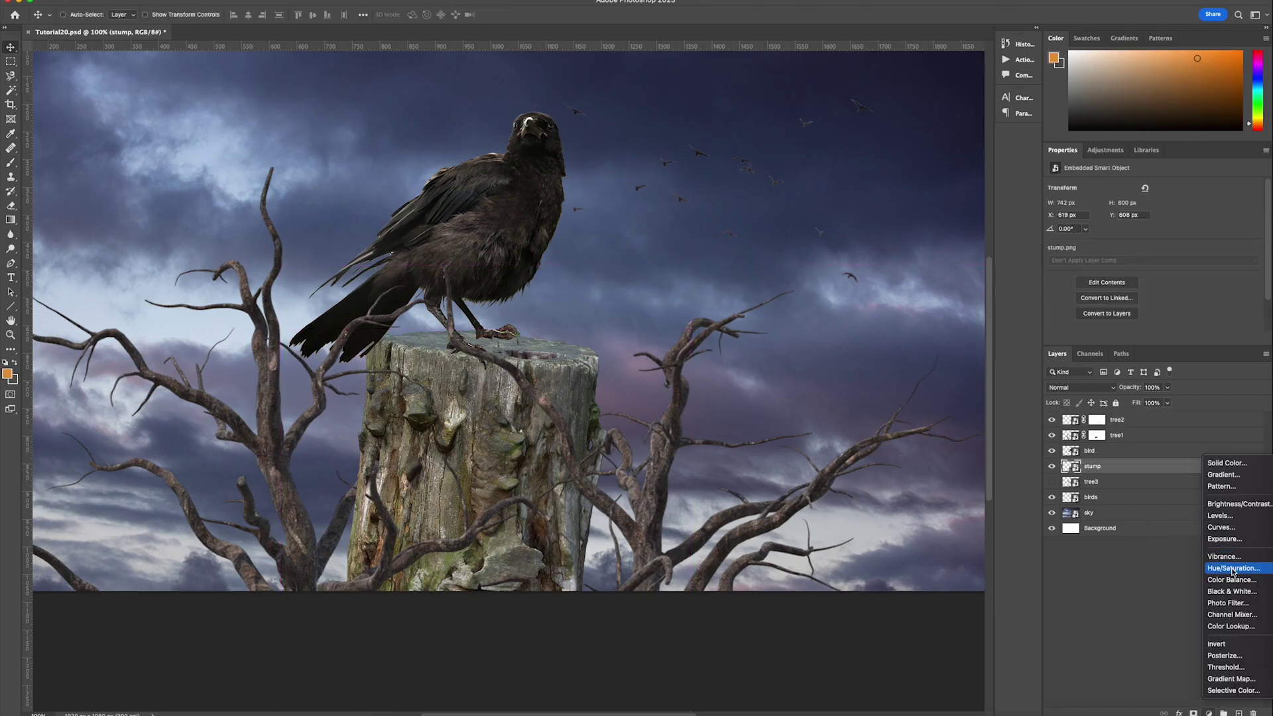
{"action": "left_click", "coordinate": [1232, 570]}
{"action": "right_click", "coordinate": [1158, 467]}
{"action": "left_click", "coordinate": [1190, 413]}
{"action": "left_click_drag", "start_coordinate": [1153, 250], "coordinate": [1140, 250]}
- Add a Curves adjustment clipped to the stump above Hue/Saturation and pull the curve down to darken the wood
{"action": "left_click", "coordinate": [1209, 713]}
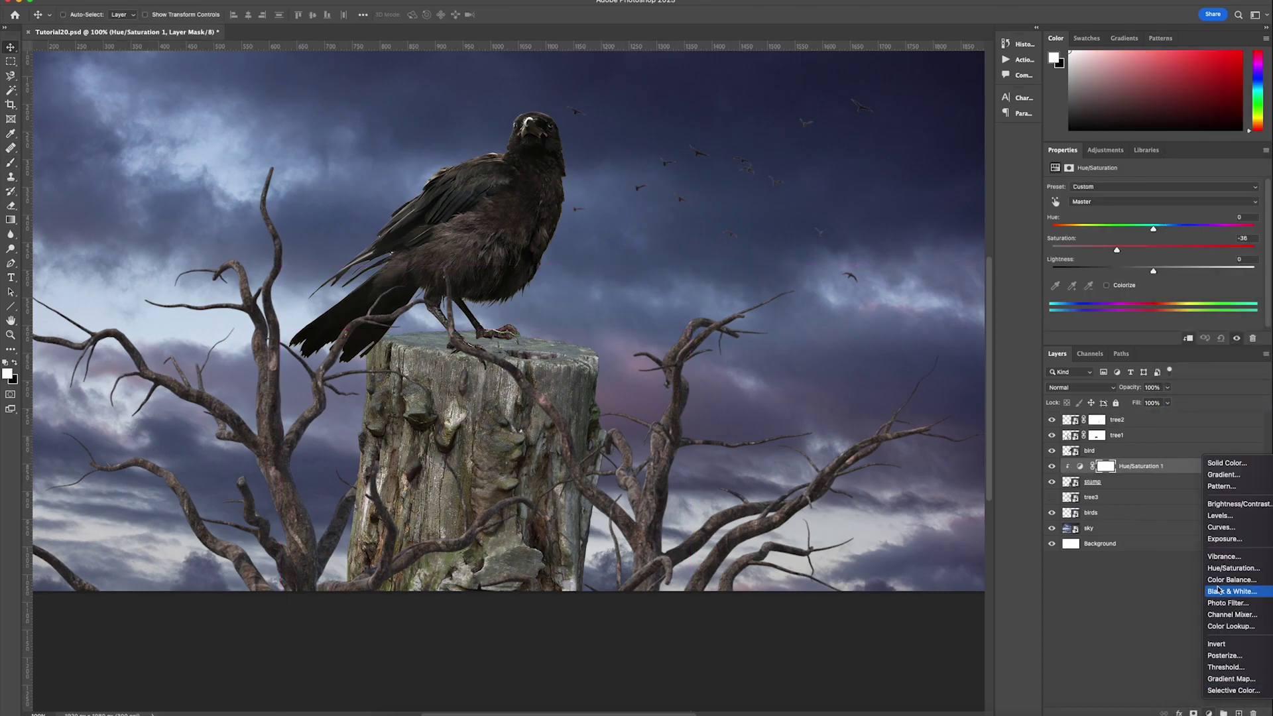
{"action": "left_click", "coordinate": [1227, 529]}
{"action": "right_click", "coordinate": [1162, 467]}
{"action": "left_click", "coordinate": [1190, 413]}
{"action": "left_click_drag", "start_coordinate": [1173, 297], "coordinate": [1169, 296]}
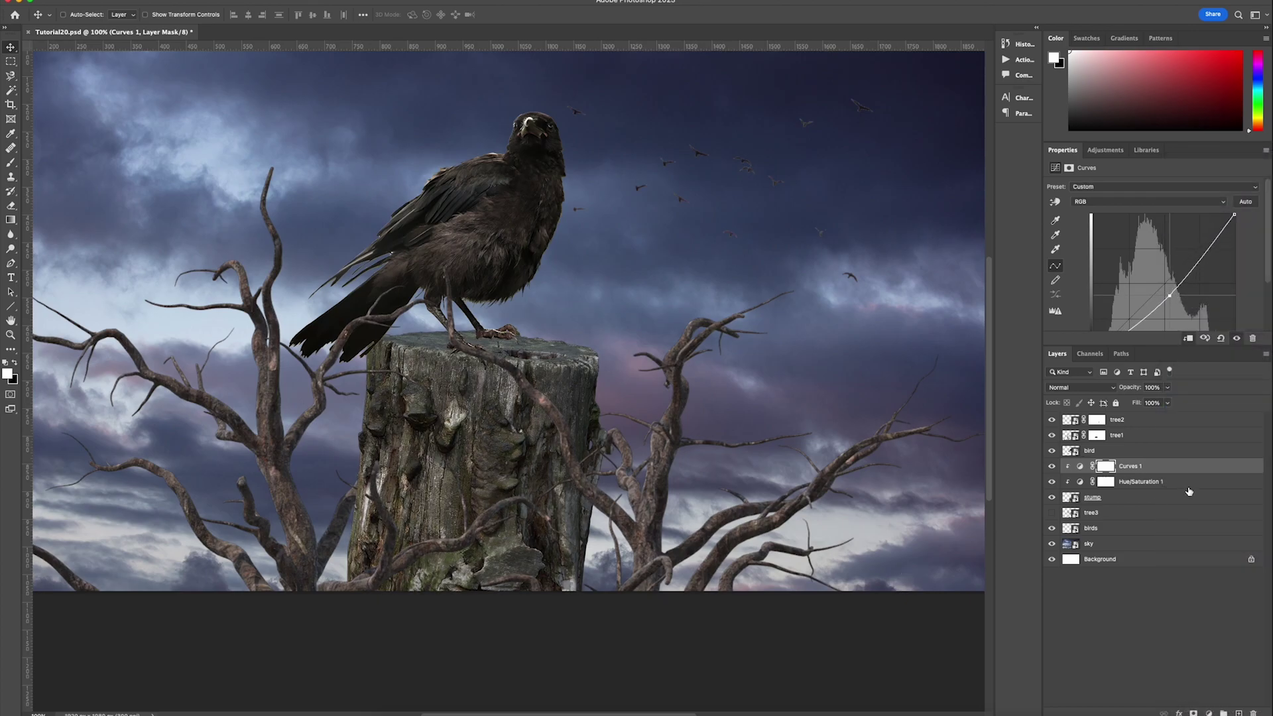
- Add a clipped layer directly above the stump and darken the stump's base with a black-to-transparent gradient running upward
{"action": "left_click", "coordinate": [1239, 713]}
{"action": "left_click_drag", "start_coordinate": [1173, 468], "coordinate": [1171, 506]}
{"action": "key", "text": "g"}
{"action": "key", "text": "d"}
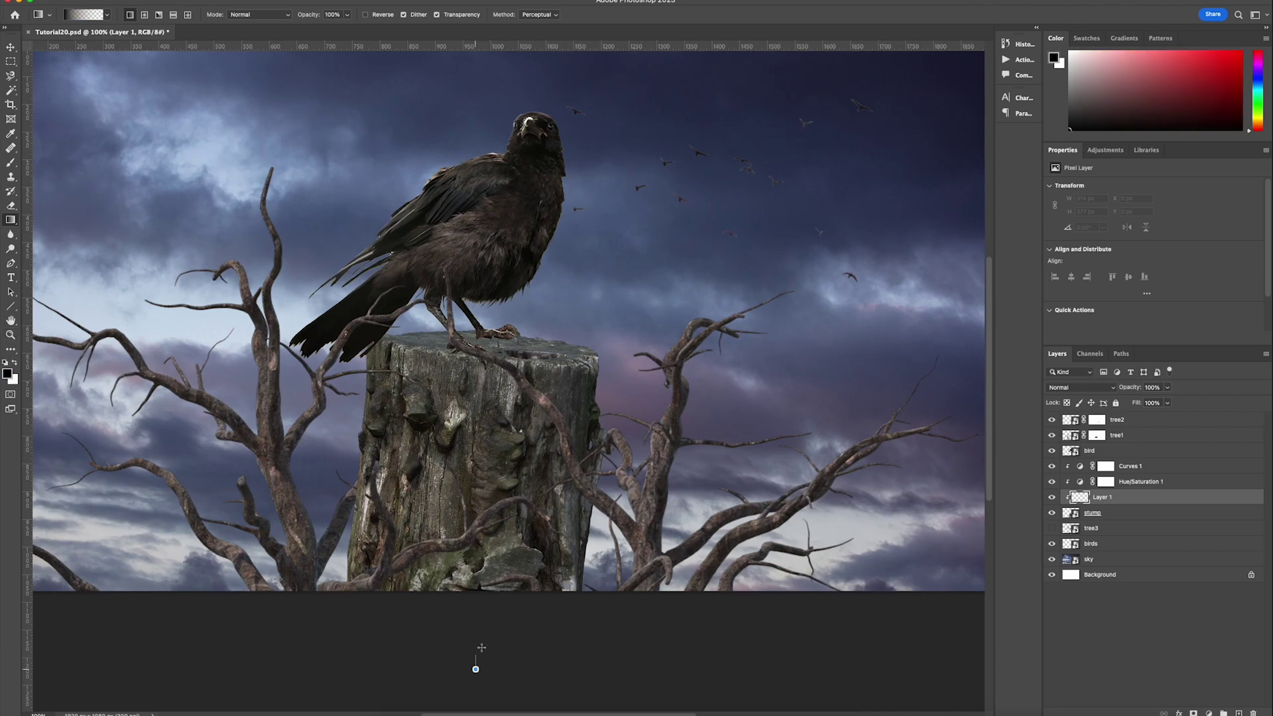
{"action": "left_click_drag", "start_coordinate": [475, 668], "coordinate": [491, 487]}
{"action": "key", "text": "v"}
- Set the lightness of the stump's Hue/Saturation adjustment to -18
{"action": "left_click", "coordinate": [1153, 470]}
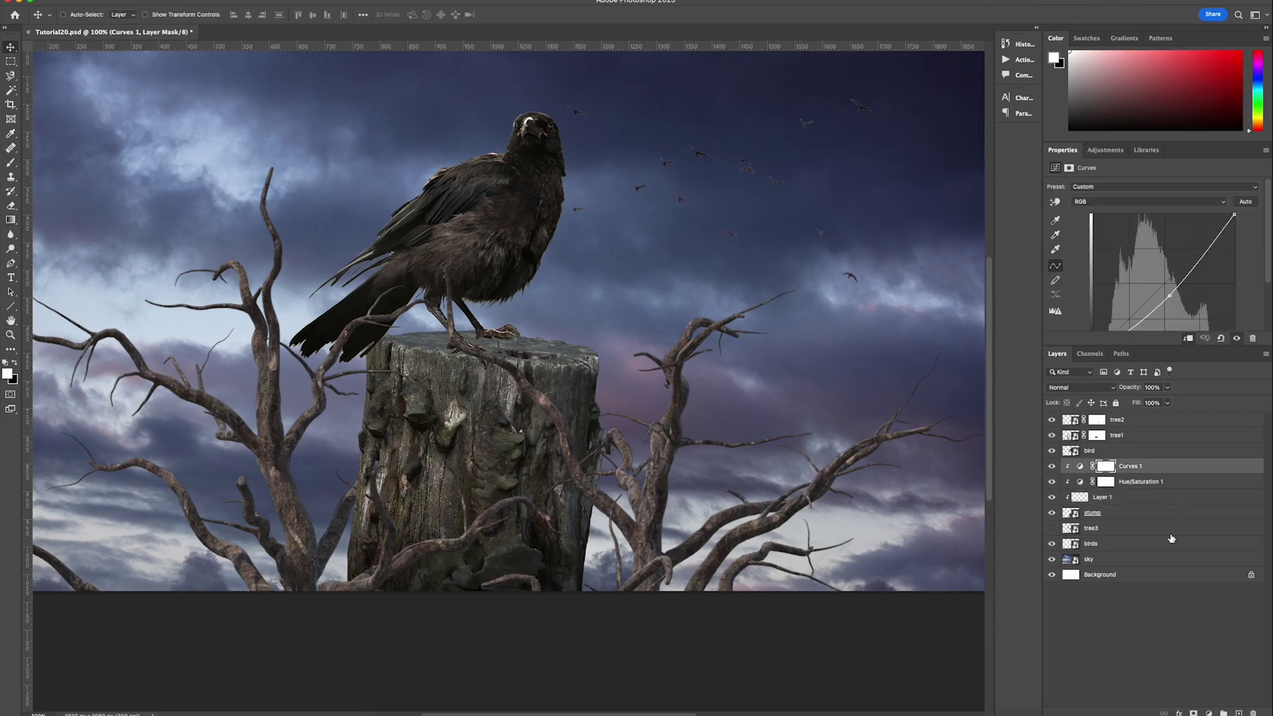
{"action": "left_click", "coordinate": [1148, 482]}
{"action": "left_click_drag", "start_coordinate": [1152, 273], "coordinate": [1136, 273]}
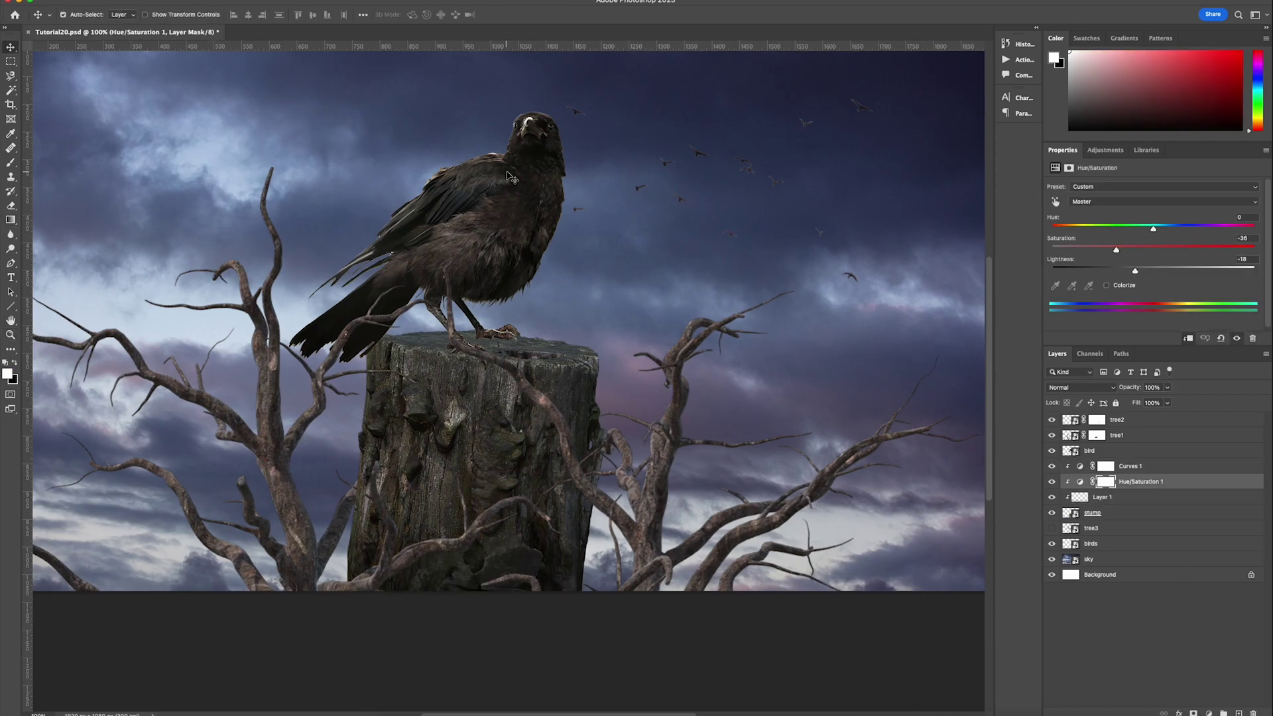
- Nudge the bird slightly to the right on the stump
{"action": "left_click", "coordinate": [518, 206], "text": "super"}
{"action": "left_click_drag", "start_coordinate": [518, 206], "coordinate": [520, 207]}
- Paint black contact shadows beneath the bird's two feet with a small soft brush, each on its own new layer above the stump's adjustments
{"action": "left_click", "coordinate": [1146, 470]}
{"action": "key", "text": "alt+shift+super+n"}
{"action": "left_click", "coordinate": [12, 164]}
{"action": "left_click", "coordinate": [74, 14]}
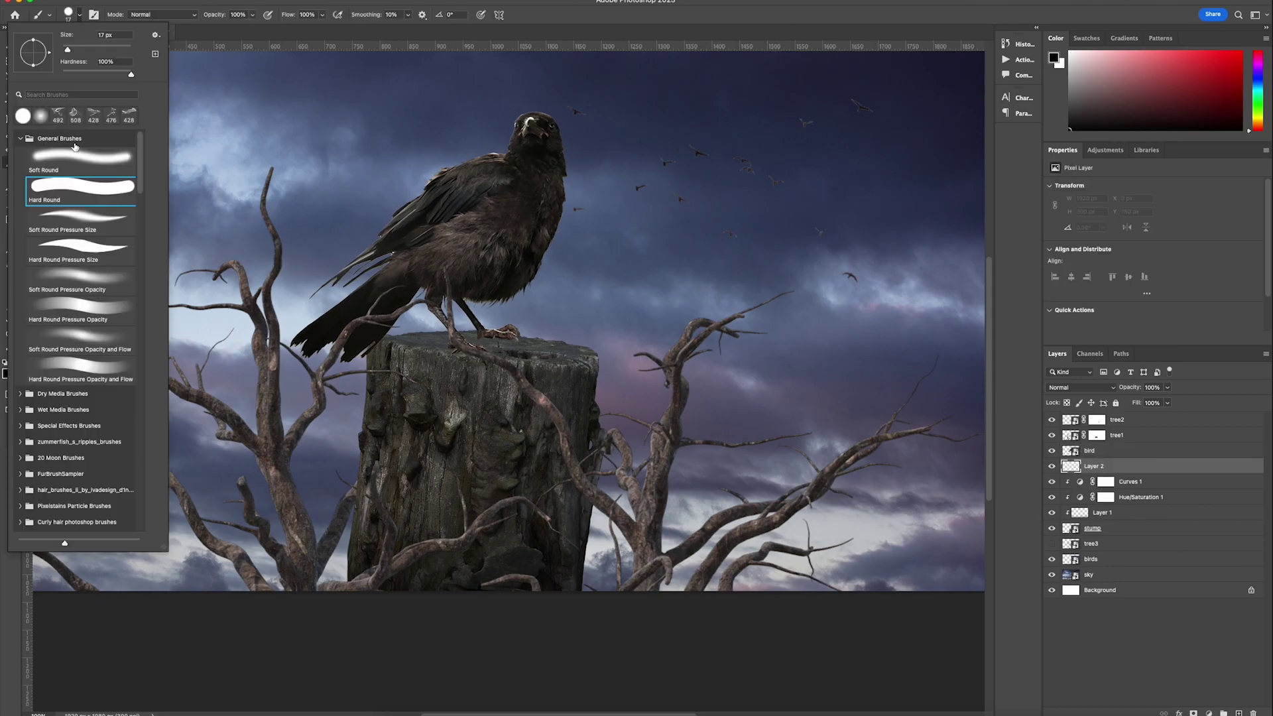
{"action": "key", "text": "Return"}
{"action": "left_click_drag", "start_coordinate": [460, 350], "coordinate": [461, 350]}
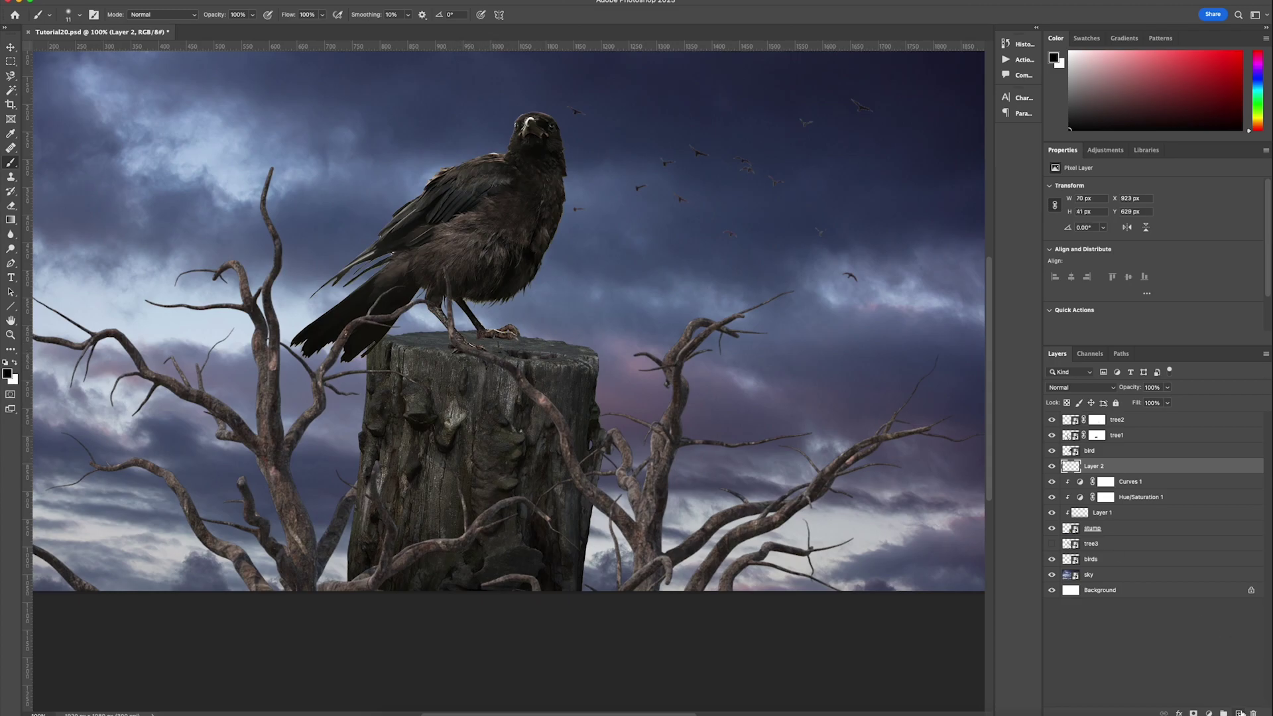
{"action": "key", "text": "ctrl+shift+alt+n"}
{"action": "left_click_drag", "start_coordinate": [512, 339], "coordinate": [517, 340]}
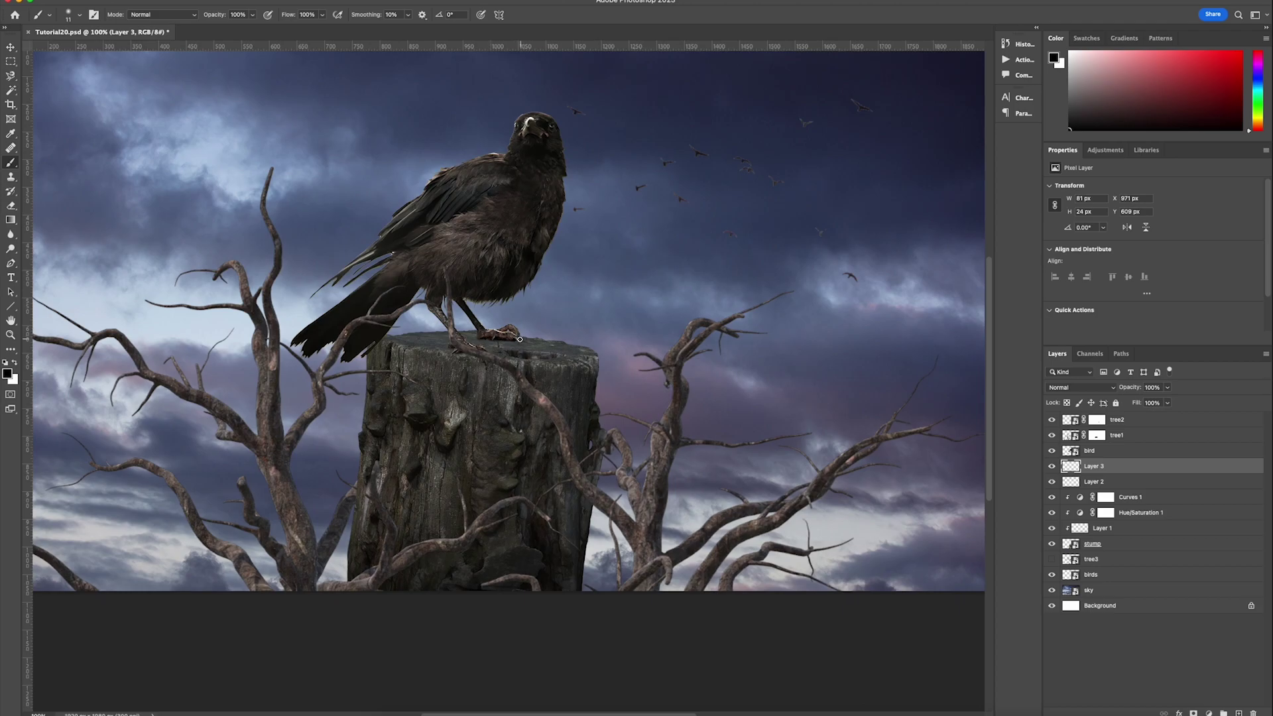
- Lower the opacity of the two foot-shadow layers
{"action": "left_click_drag", "start_coordinate": [1167, 387], "coordinate": [1157, 403]}
{"action": "left_click", "coordinate": [1114, 484]}
{"action": "left_click", "coordinate": [1167, 387]}
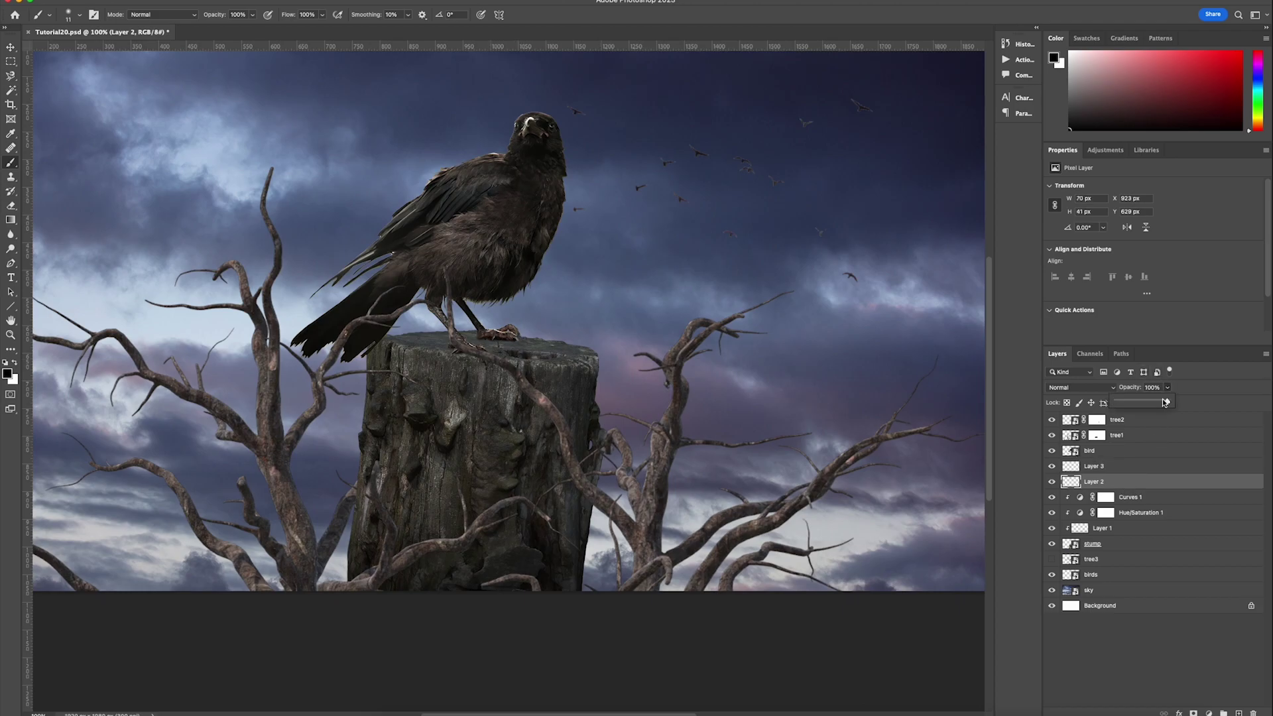
{"action": "key", "text": "v"}
- Add a Curves adjustment clipped to the birds layer and pull the curve down to darken the distant flock
{"action": "left_click", "coordinate": [487, 259]}
{"action": "key", "text": "z"}
{"action": "left_click", "coordinate": [598, 343], "text": "alt"}
{"action": "scroll", "coordinate": [605, 372], "scroll_direction": "up", "scroll_amount": 3}
{"action": "scroll", "coordinate": [606, 381], "scroll_direction": "right", "scroll_amount": 2}
{"action": "key", "text": "v"}
{"action": "left_click", "coordinate": [1127, 574]}
{"action": "left_click", "coordinate": [1208, 713]}
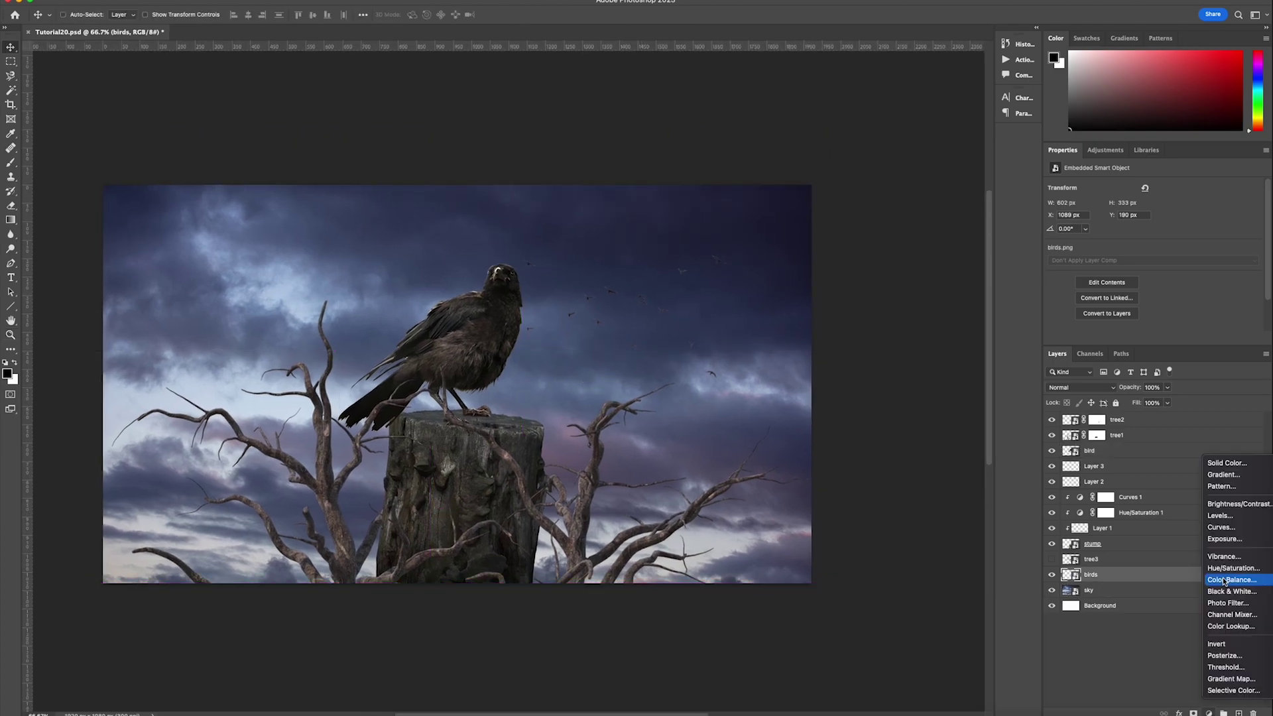
{"action": "left_click", "coordinate": [1227, 527]}
{"action": "right_click", "coordinate": [1164, 580]}
{"action": "left_click", "coordinate": [1213, 416]}
{"action": "left_click_drag", "start_coordinate": [1177, 273], "coordinate": [1178, 295]}
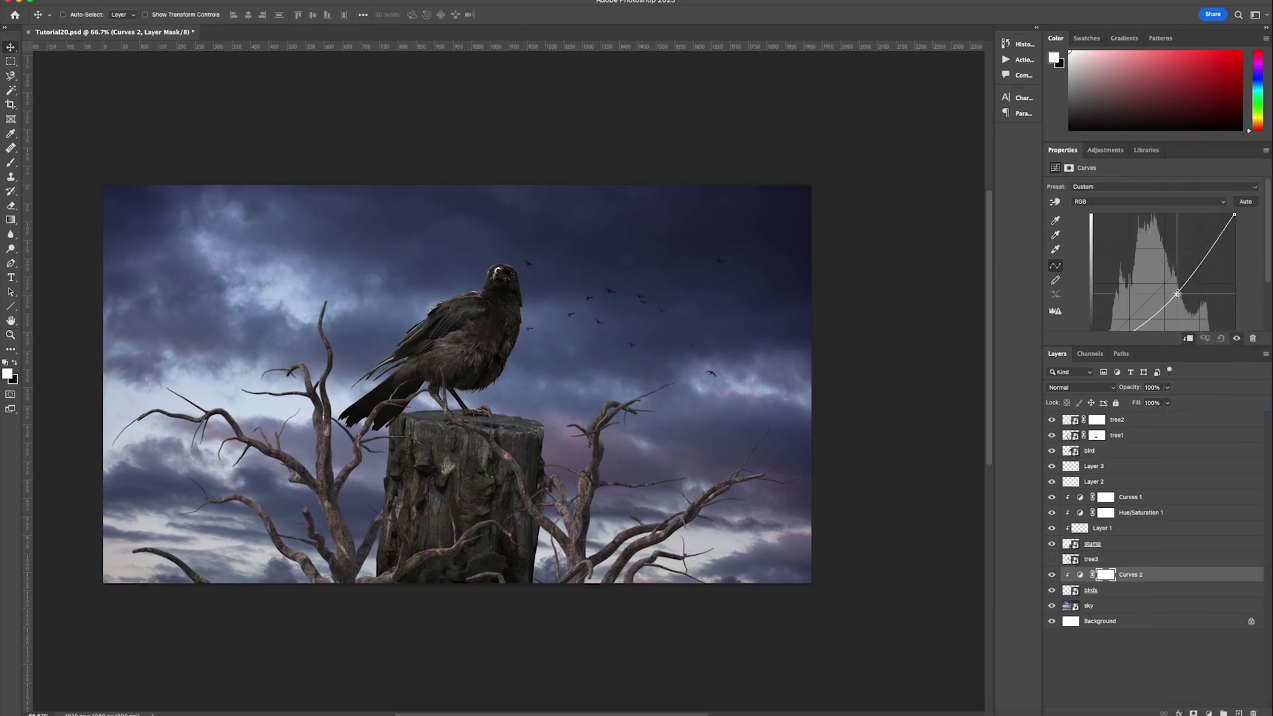
- Add a Curves adjustment clipped to the tree1 layer and lower the curve to darken the left tree
{"action": "left_click", "coordinate": [339, 530], "text": "ctrl"}
{"action": "left_click", "coordinate": [1208, 713]}
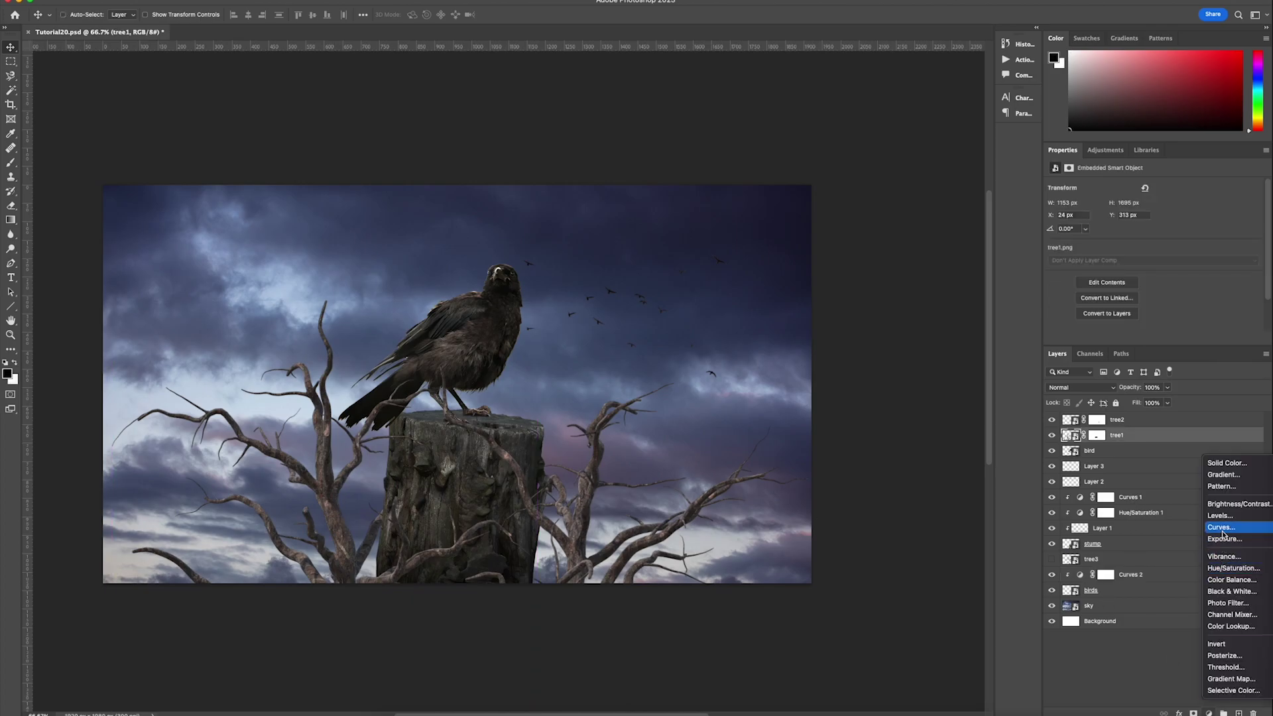
{"action": "left_click", "coordinate": [1227, 526]}
{"action": "right_click", "coordinate": [1163, 436]}
{"action": "left_click", "coordinate": [1212, 416]}
{"action": "left_click_drag", "start_coordinate": [1177, 273], "coordinate": [1173, 298]}
- Add a Curves adjustment clipped to the tree2 layer and lower the curve to darken the right tree
{"action": "left_click", "coordinate": [588, 512], "text": "ctrl"}
{"action": "left_click", "coordinate": [1208, 712]}
{"action": "left_click", "coordinate": [1227, 526]}
{"action": "right_click", "coordinate": [1164, 420]}
{"action": "left_click", "coordinate": [1212, 418]}
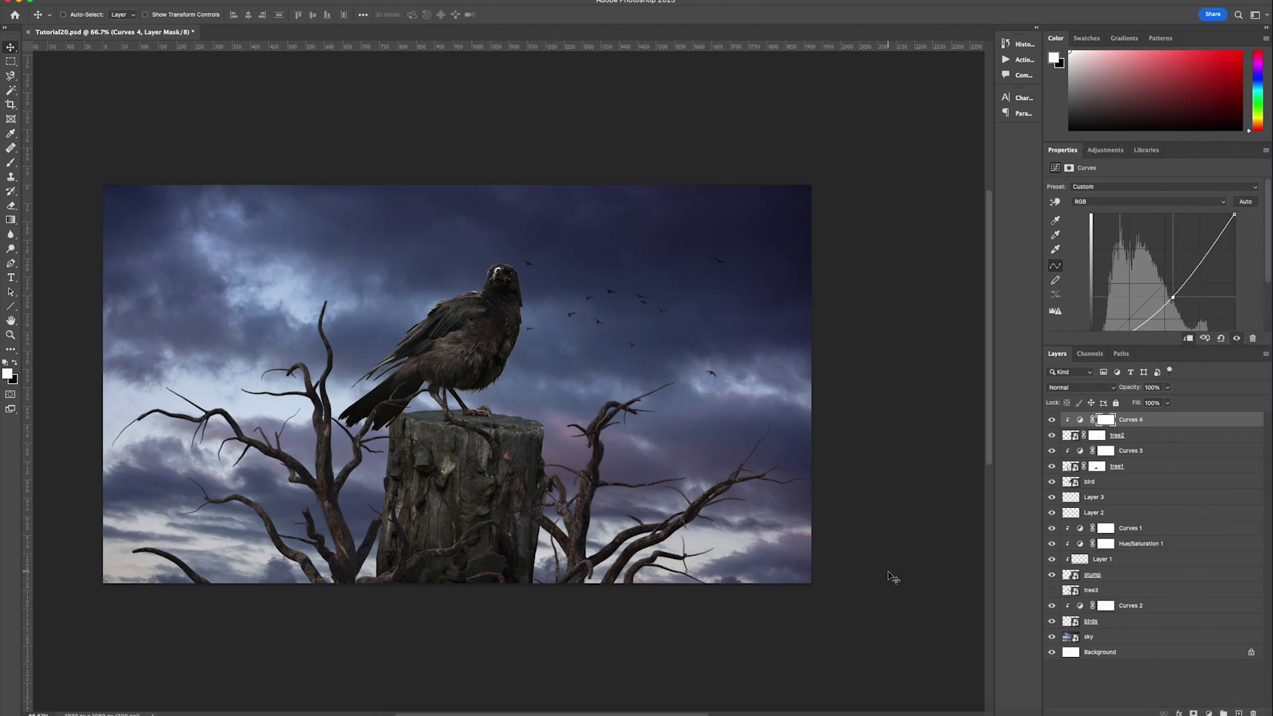
- Show the tree3 layer again and darken it with a clipped Curves adjustment
{"action": "left_click", "coordinate": [1053, 590]}
{"action": "left_click", "coordinate": [1128, 590]}
{"action": "left_click", "coordinate": [1208, 712]}
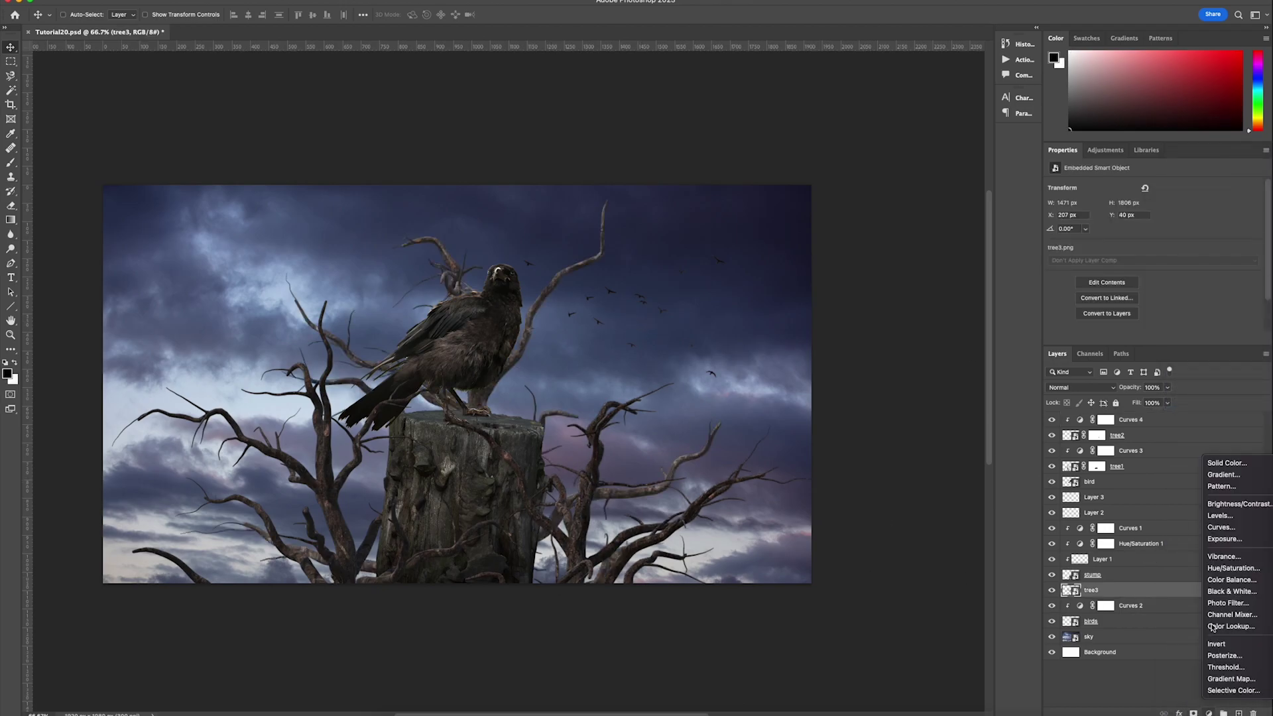
{"action": "left_click", "coordinate": [1227, 527]}
{"action": "right_click", "coordinate": [1159, 599]}
{"action": "left_click", "coordinate": [1212, 411]}
{"action": "left_click_drag", "start_coordinate": [1180, 269], "coordinate": [1180, 285]}
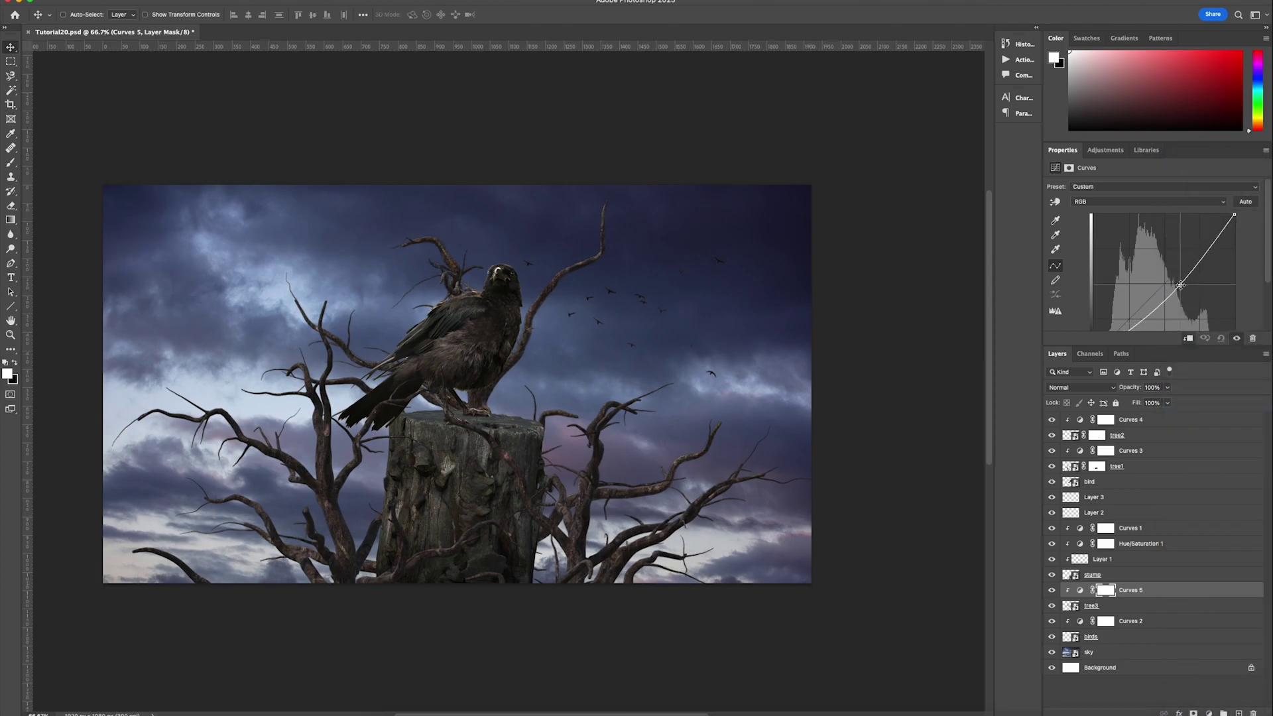
- Move tree3 up and to the left to X 164 px, Y -35 px and save the document
{"action": "left_click", "coordinate": [1130, 605]}
{"action": "left_click_drag", "start_coordinate": [715, 409], "coordinate": [701, 383]}
{"action": "key", "text": "super+s"}
{"action": "left_click", "coordinate": [925, 317]}
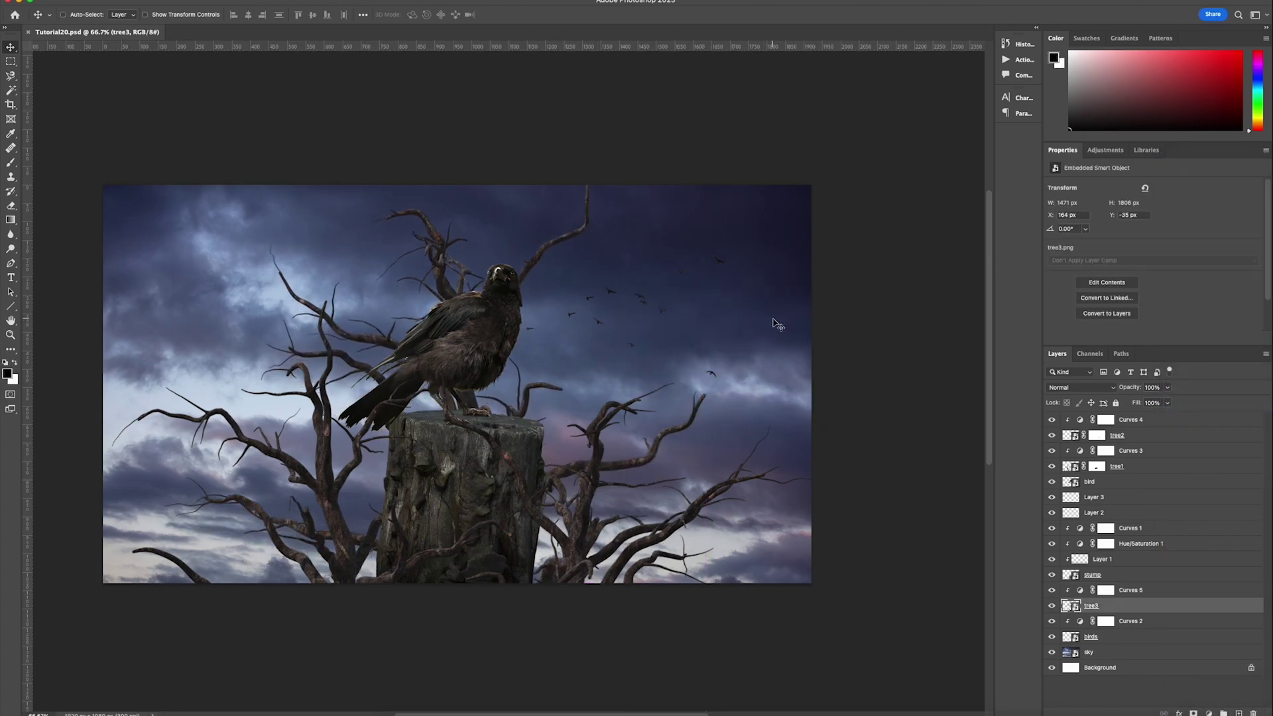
- Add a new layer clipped to the bird and shade the bird with black-to-transparent gradients
{"action": "left_click", "coordinate": [1141, 482]}
{"action": "left_click", "coordinate": [1238, 713]}
{"action": "right_click", "coordinate": [1152, 483]}
{"action": "left_click", "coordinate": [1199, 412]}
{"action": "key", "text": "g"}
{"action": "left_click_drag", "start_coordinate": [525, 550], "coordinate": [464, 302]}
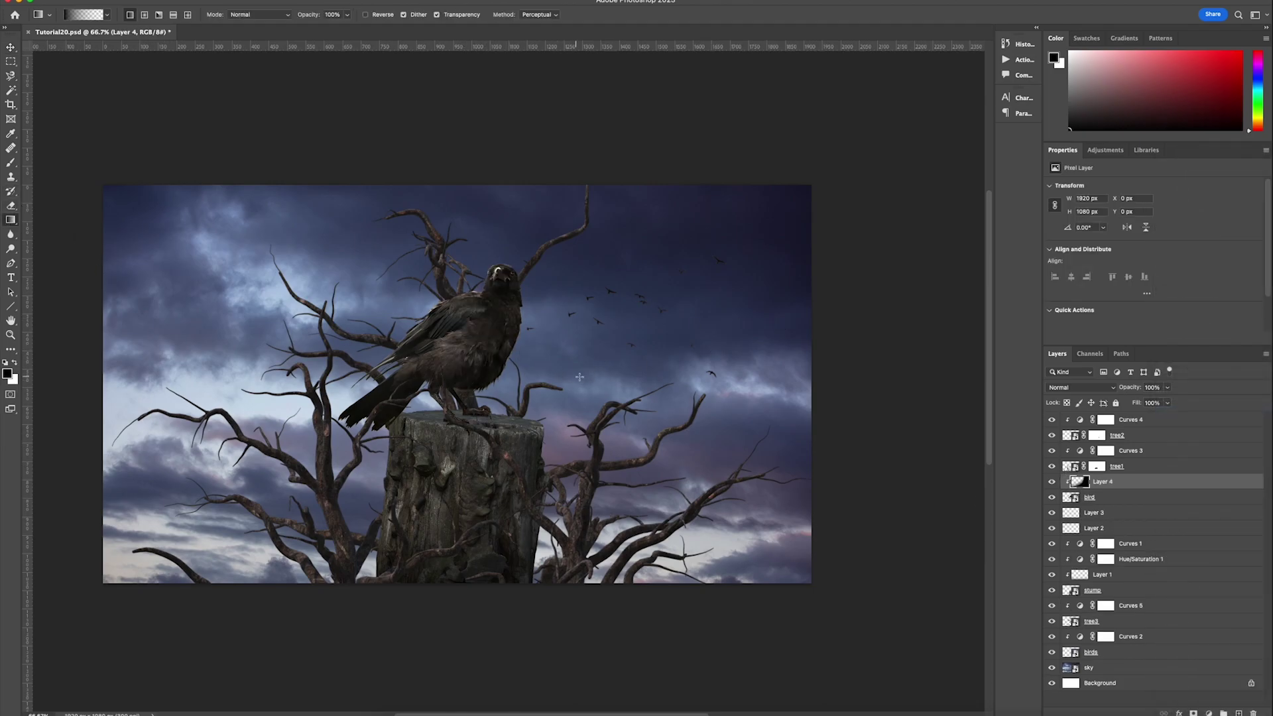
{"action": "key", "text": "v"}
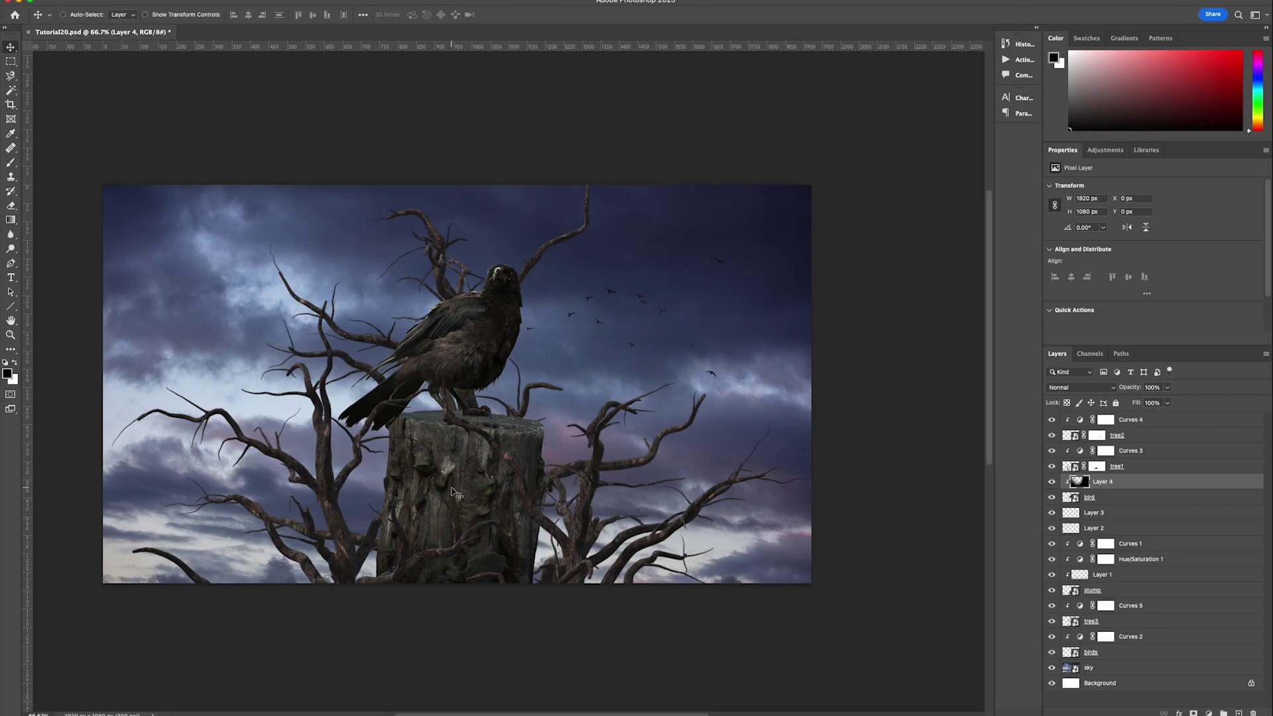
- Add a clipped layer directly above the stump, shade it with black-to-transparent gradients and set the layer opacity to 35%
{"action": "left_click", "coordinate": [455, 493]}
{"action": "left_click", "coordinate": [1238, 713]}
{"action": "left_click", "coordinate": [10, 219]}
{"action": "left_click_drag", "start_coordinate": [541, 477], "coordinate": [607, 412]}
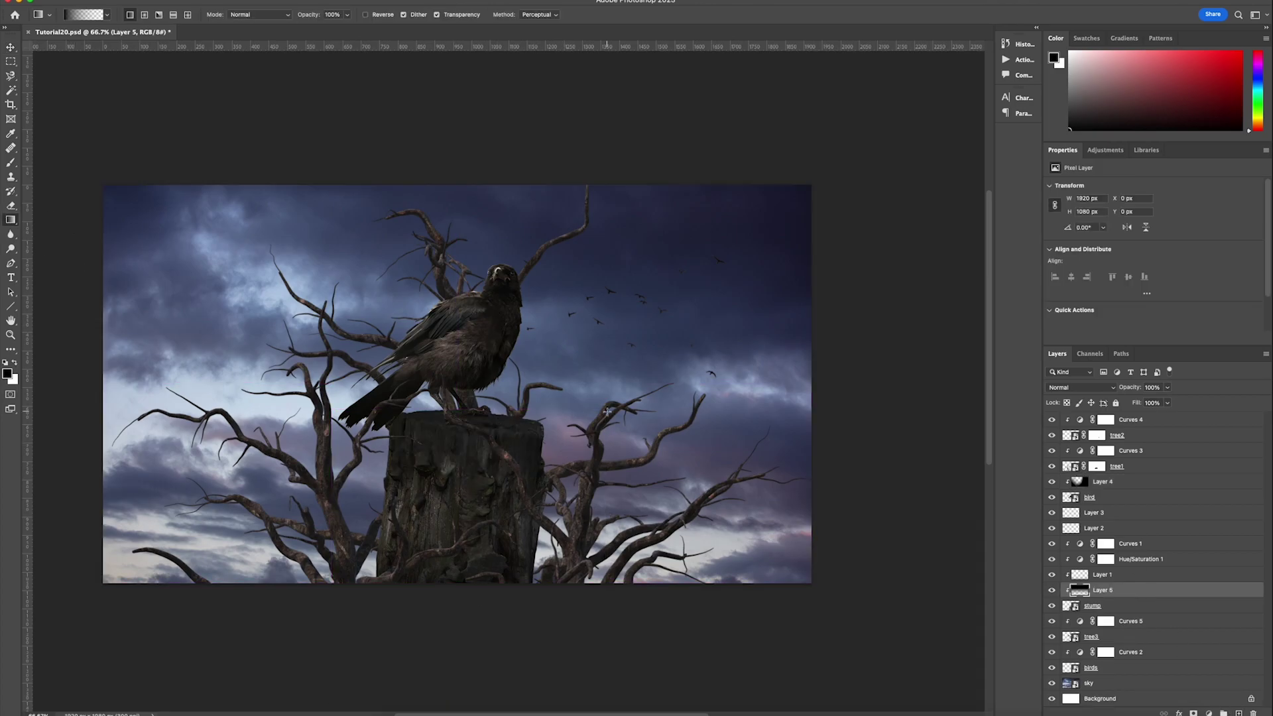
{"action": "left_click_drag", "start_coordinate": [1150, 407], "coordinate": [1144, 403]}
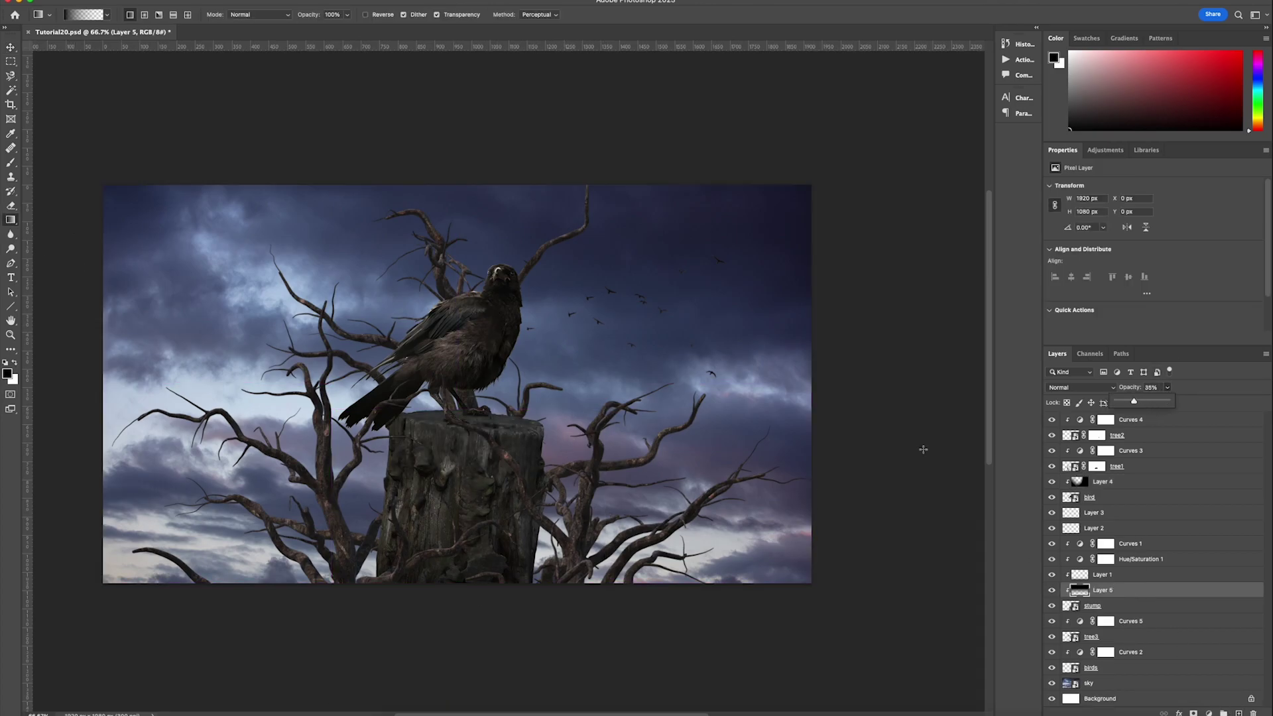
{"action": "key", "text": "v"}
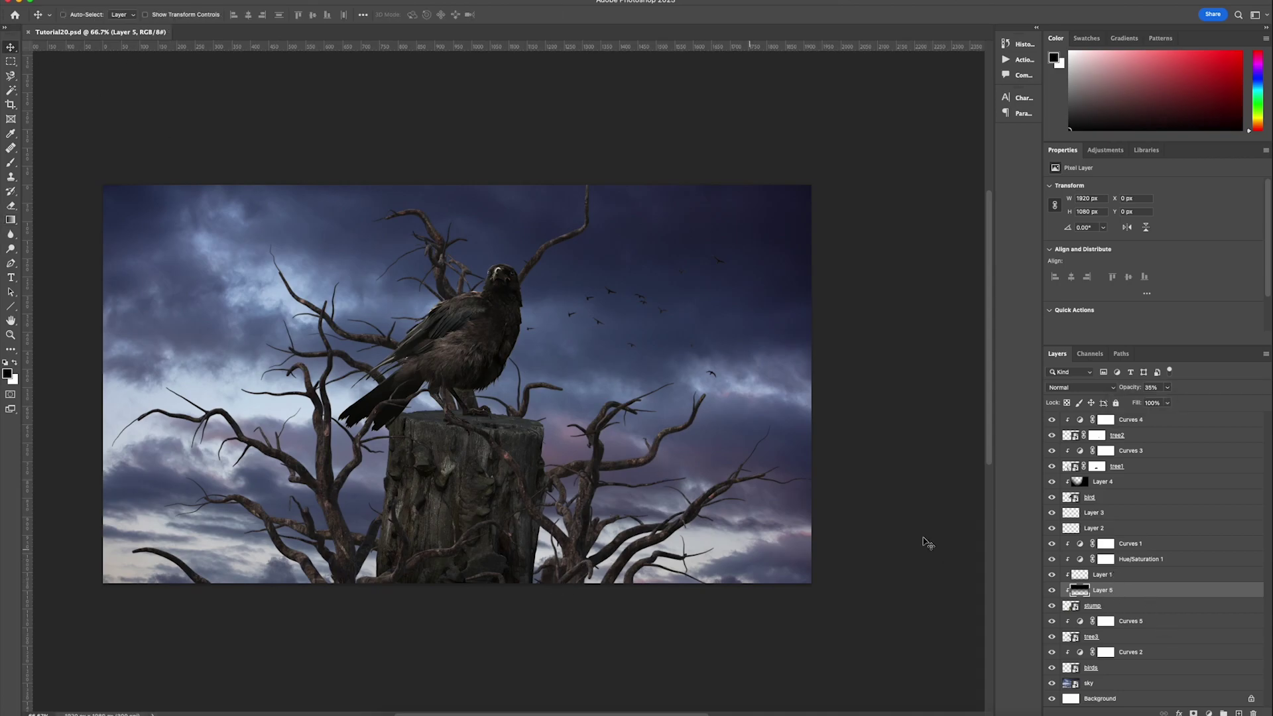
- Place the web1 cobweb image as the uppermost layer, rotated and scaled to stretch between the branches behind the crow
{"action": "left_click", "coordinate": [1106, 419]}
{"action": "left_click_drag", "start_coordinate": [513, 713], "coordinate": [299, 549]}
{"action": "left_click_drag", "start_coordinate": [291, 491], "coordinate": [434, 280]}
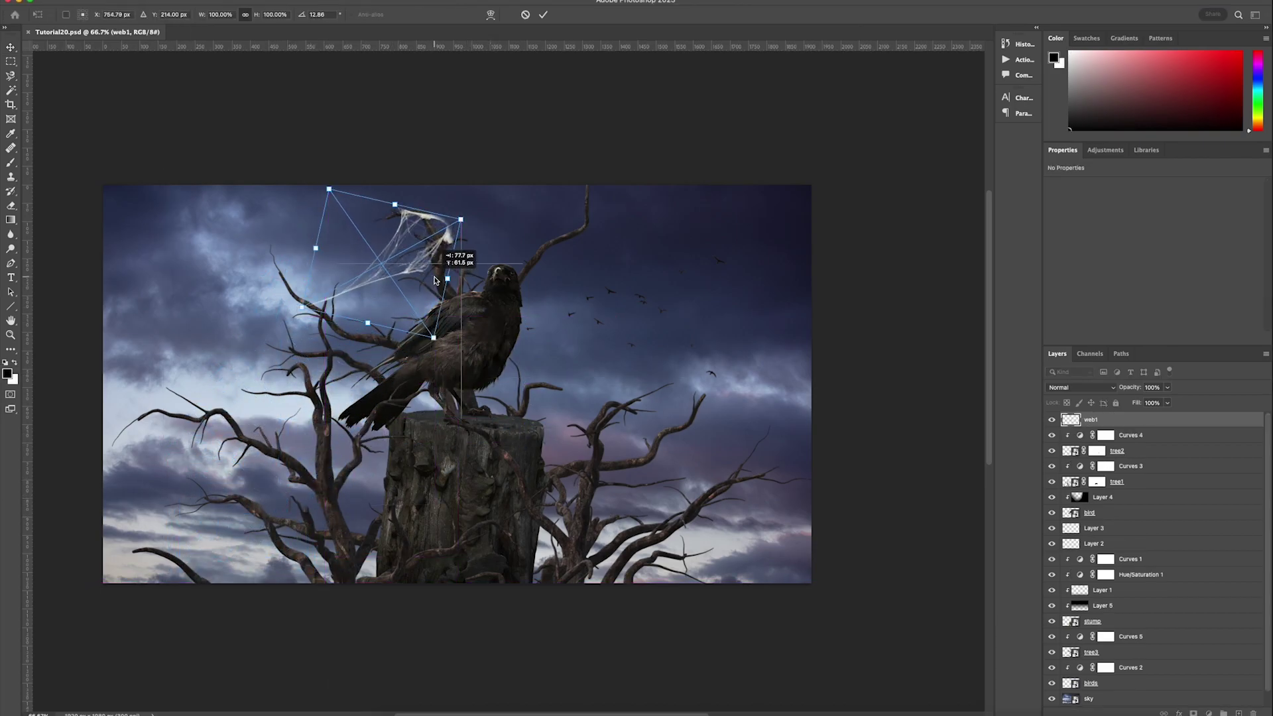
{"action": "left_click_drag", "start_coordinate": [302, 307], "coordinate": [309, 305]}
{"action": "left_click_drag", "start_coordinate": [453, 281], "coordinate": [454, 262]}
{"action": "left_click_drag", "start_coordinate": [421, 279], "coordinate": [430, 288]}
{"action": "key", "text": "Return"}
- Move web1 directly beneath tree3, add a layer mask and paint out the web's excess at the upper branch tip with black
{"action": "left_click_drag", "start_coordinate": [1147, 422], "coordinate": [1141, 633]}
{"action": "left_click", "coordinate": [1194, 713]}
{"action": "key", "text": "b"}
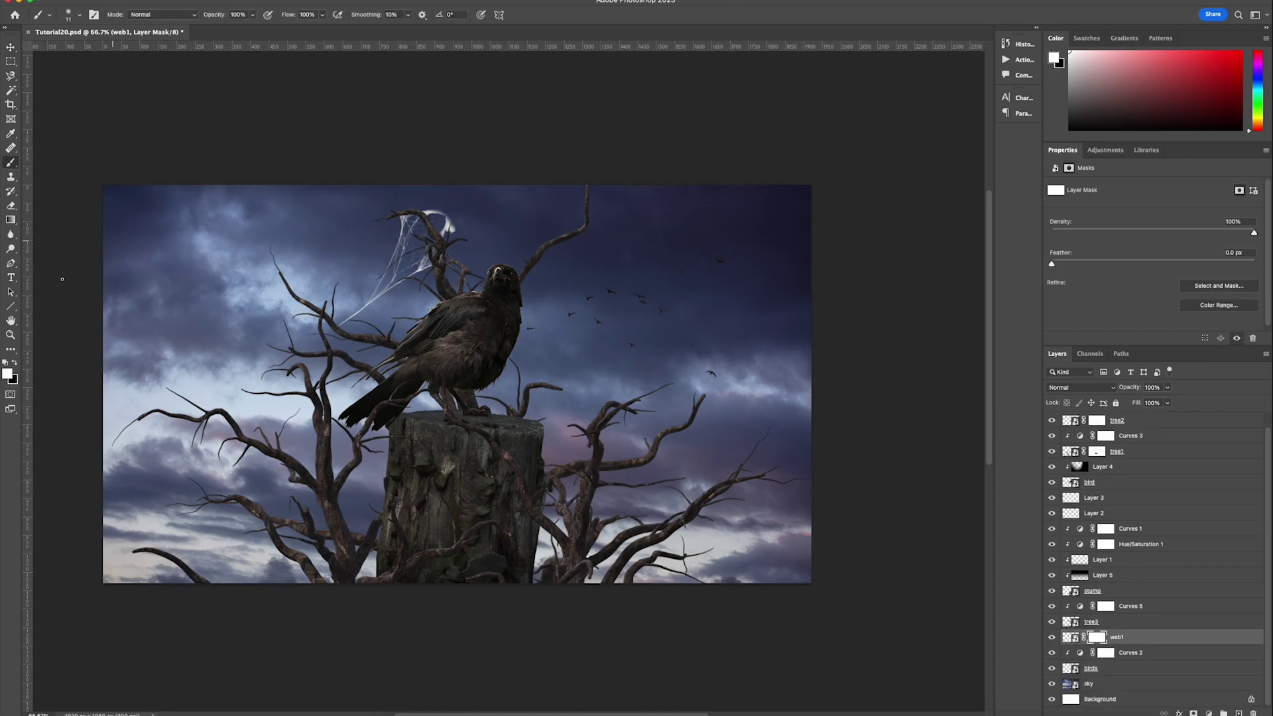
{"action": "left_click", "coordinate": [17, 365]}
{"action": "left_click", "coordinate": [78, 13]}
{"action": "left_click", "coordinate": [80, 189]}
{"action": "mouse_move", "coordinate": [480, 217]}
{"action": "left_mouse_down"}
{"action": "mouse_move", "coordinate": [438, 181]}
{"action": "mouse_move", "coordinate": [478, 226]}
{"action": "left_mouse_up"}
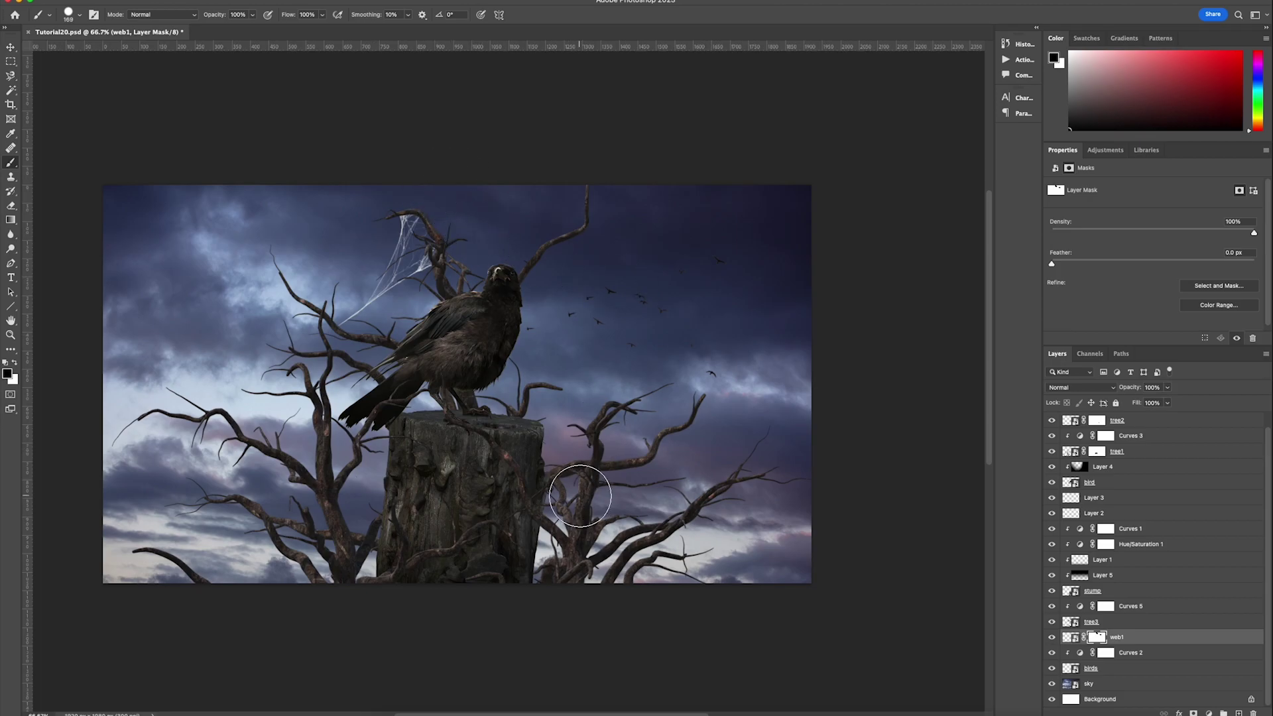
- Place the web2 cobweb image, rotated and scaled to span the tree branches just right of the stump
{"action": "key", "text": "v"}
{"action": "left_click_drag", "start_coordinate": [421, 384], "coordinate": [676, 409]}
{"action": "left_click_drag", "start_coordinate": [663, 419], "coordinate": [673, 479]}
{"action": "left_click_drag", "start_coordinate": [697, 396], "coordinate": [709, 518]}
{"action": "left_click_drag", "start_coordinate": [680, 474], "coordinate": [612, 444]}
{"action": "key", "text": "Return"}
- Lower web2's opacity and set web1's opacity to 72%
{"action": "left_click_drag", "start_coordinate": [1168, 387], "coordinate": [1158, 403]}
{"action": "left_click", "coordinate": [401, 228], "text": "super"}
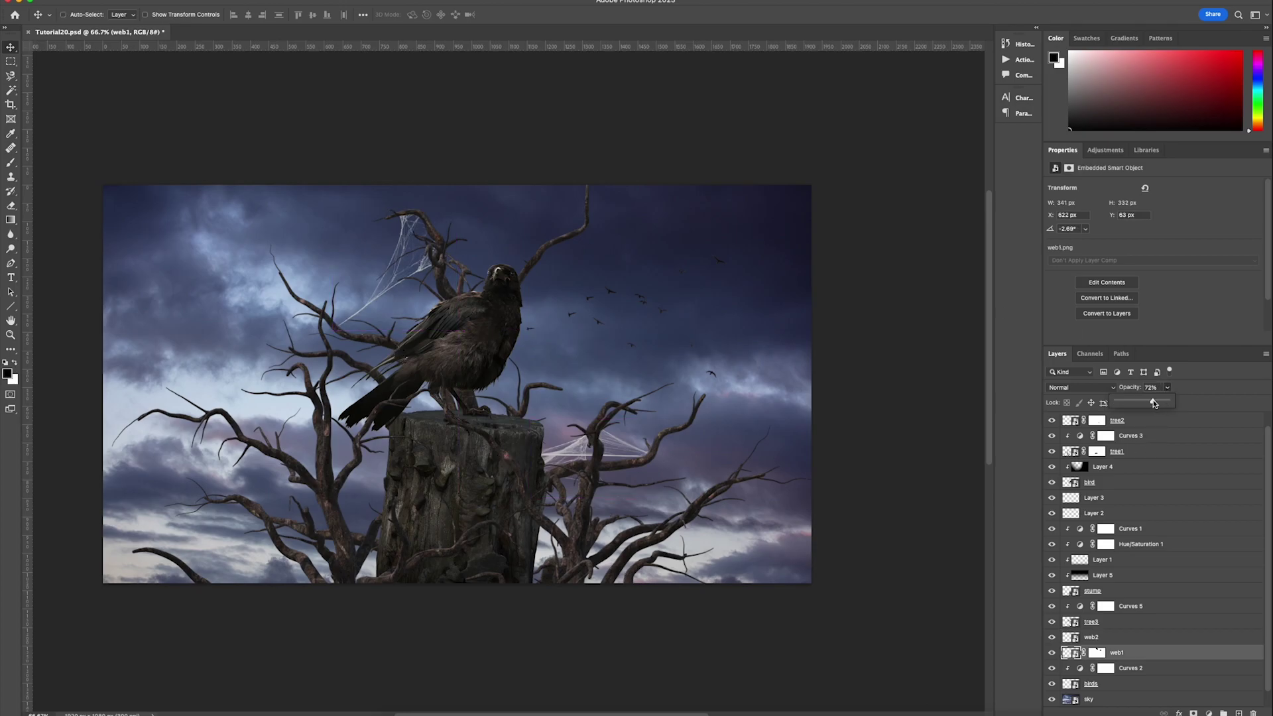
{"action": "left_click", "coordinate": [641, 544]}
- Place the web3 cobweb image on the lower branches left of the stump, rotated to -67.42°
{"action": "left_click_drag", "start_coordinate": [109, 713], "coordinate": [371, 464]}
{"action": "left_click_drag", "start_coordinate": [444, 391], "coordinate": [204, 545]}
{"action": "left_click_drag", "start_coordinate": [349, 541], "coordinate": [170, 410]}
{"action": "left_click_drag", "start_coordinate": [226, 500], "coordinate": [278, 530]}
{"action": "left_click_drag", "start_coordinate": [359, 542], "coordinate": [313, 586]}
{"action": "mouse_move", "coordinate": [363, 604]}
{"action": "left_mouse_down"}
{"action": "mouse_move", "coordinate": [344, 607]}
{"action": "mouse_move", "coordinate": [354, 605]}
{"action": "left_mouse_up"}
{"action": "left_click_drag", "start_coordinate": [358, 555], "coordinate": [371, 604]}
{"action": "mouse_move", "coordinate": [303, 559]}
{"action": "left_mouse_down"}
{"action": "mouse_move", "coordinate": [290, 578]}
{"action": "mouse_move", "coordinate": [284, 566]}
{"action": "left_mouse_up"}
{"action": "key", "text": "Return"}
{"action": "left_click_drag", "start_coordinate": [343, 535], "coordinate": [327, 530]}
- Move web3 directly beneath tree1 in the layer order, nudge it into place and set its opacity to 90%
{"action": "left_click_drag", "start_coordinate": [1129, 657], "coordinate": [1145, 459]}
{"action": "left_click_drag", "start_coordinate": [370, 568], "coordinate": [381, 575]}
{"action": "left_click", "coordinate": [1167, 402]}
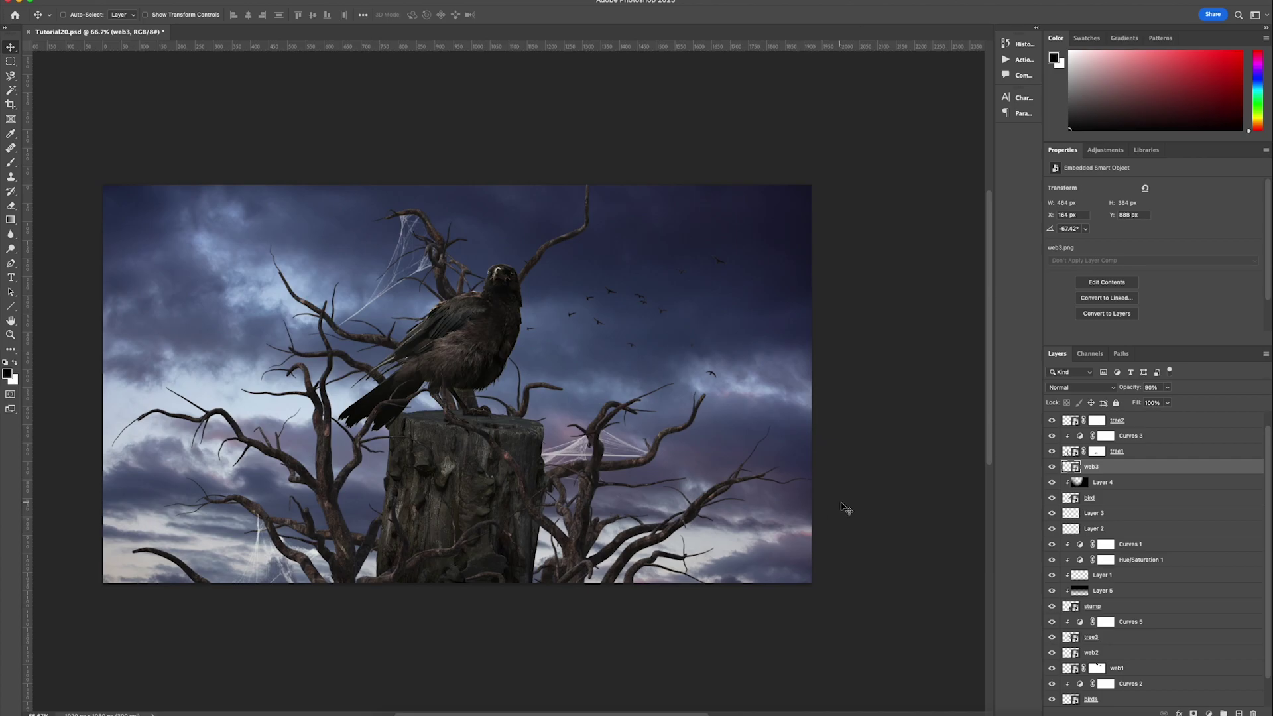
- Add the web4 cobweb at the stump's lower left base, about 272 × 349 px and rotated to about -140.56°
{"action": "key", "text": "super+j"}
{"action": "key", "text": "super+t"}
{"action": "left_click_drag", "start_coordinate": [365, 315], "coordinate": [197, 335]}
{"action": "left_click_drag", "start_coordinate": [296, 334], "coordinate": [349, 345]}
{"action": "left_click_drag", "start_coordinate": [358, 293], "coordinate": [349, 316]}
{"action": "left_click_drag", "start_coordinate": [363, 307], "coordinate": [396, 356]}
{"action": "left_click_drag", "start_coordinate": [282, 384], "coordinate": [288, 380]}
{"action": "left_click_drag", "start_coordinate": [373, 354], "coordinate": [319, 409]}
{"action": "left_click_drag", "start_coordinate": [300, 457], "coordinate": [322, 483]}
{"action": "left_click_drag", "start_coordinate": [315, 414], "coordinate": [398, 555]}
{"action": "key", "text": "Return"}
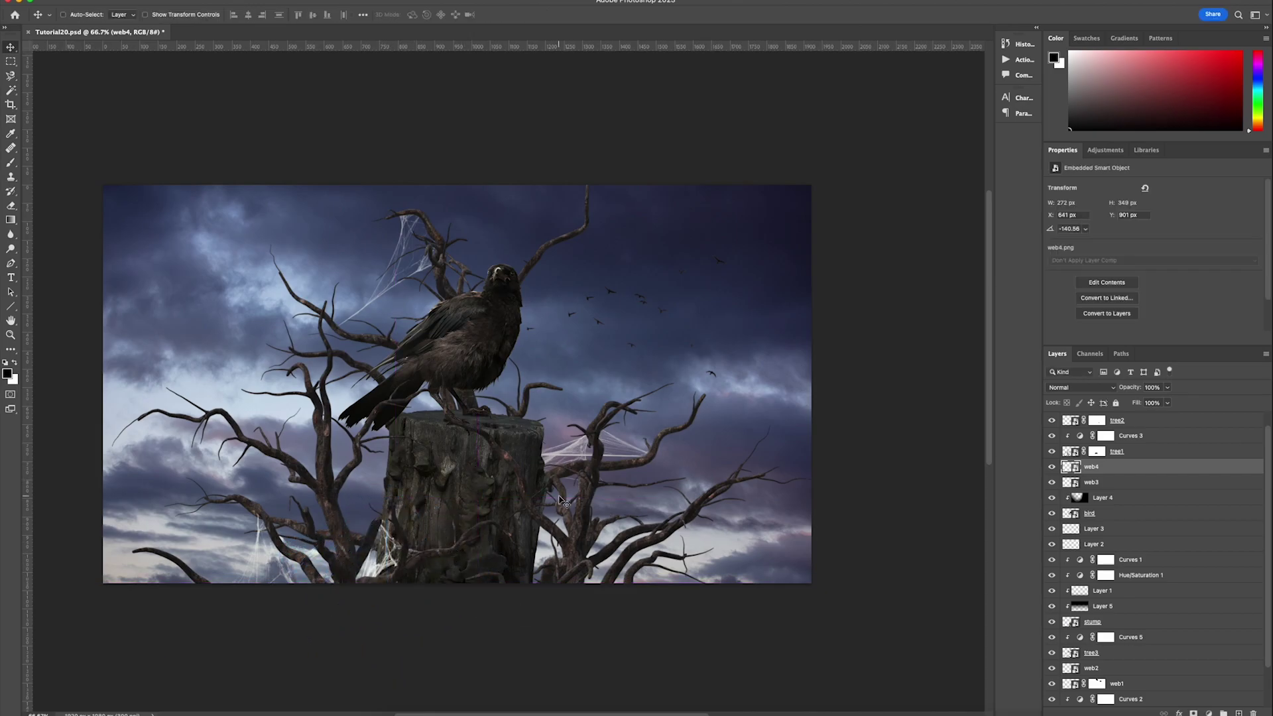
- Place the web5 cobweb hanging from the upper branch right of the stump, rotated to 158.61°, and move its layer beneath tree3
{"action": "left_click_drag", "start_coordinate": [460, 715], "coordinate": [457, 434]}
{"action": "left_click_drag", "start_coordinate": [453, 376], "coordinate": [600, 419]}
{"action": "left_click_drag", "start_coordinate": [668, 503], "coordinate": [647, 483]}
{"action": "mouse_move", "coordinate": [697, 447]}
{"action": "left_mouse_down"}
{"action": "mouse_move", "coordinate": [701, 459]}
{"action": "mouse_move", "coordinate": [723, 452]}
{"action": "mouse_move", "coordinate": [712, 456]}
{"action": "left_mouse_up"}
{"action": "left_click_drag", "start_coordinate": [766, 520], "coordinate": [772, 502]}
{"action": "left_click_drag", "start_coordinate": [761, 504], "coordinate": [735, 493]}
{"action": "left_click_drag", "start_coordinate": [741, 512], "coordinate": [662, 410]}
{"action": "left_click_drag", "start_coordinate": [694, 455], "coordinate": [720, 437]}
{"action": "key", "text": "Return"}
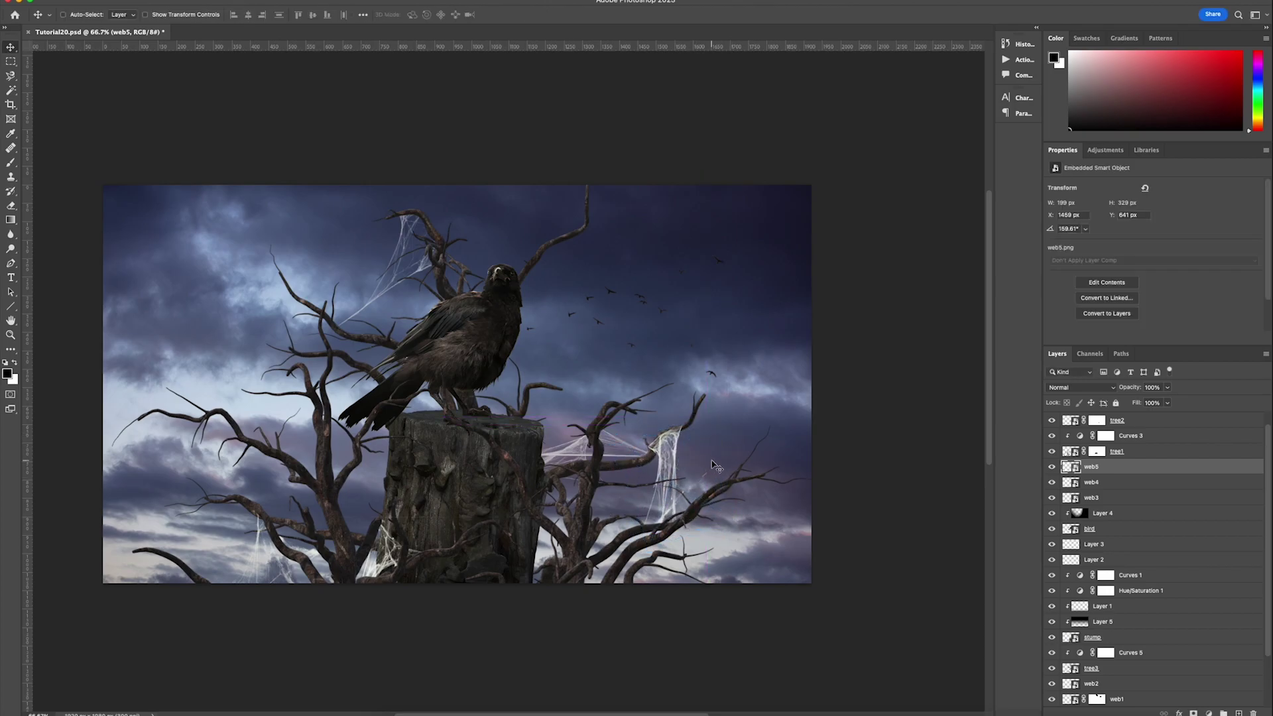
{"action": "left_click_drag", "start_coordinate": [661, 466], "coordinate": [667, 464]}
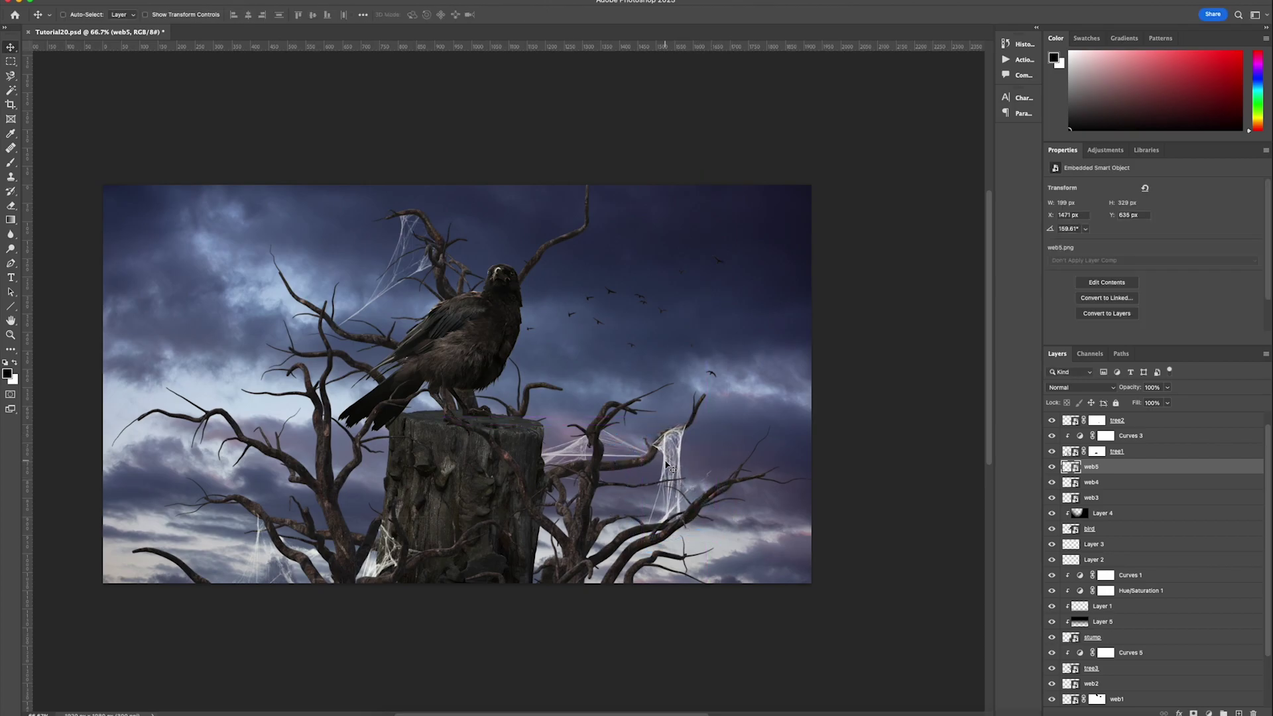
{"action": "left_click_drag", "start_coordinate": [1134, 467], "coordinate": [1131, 615]}
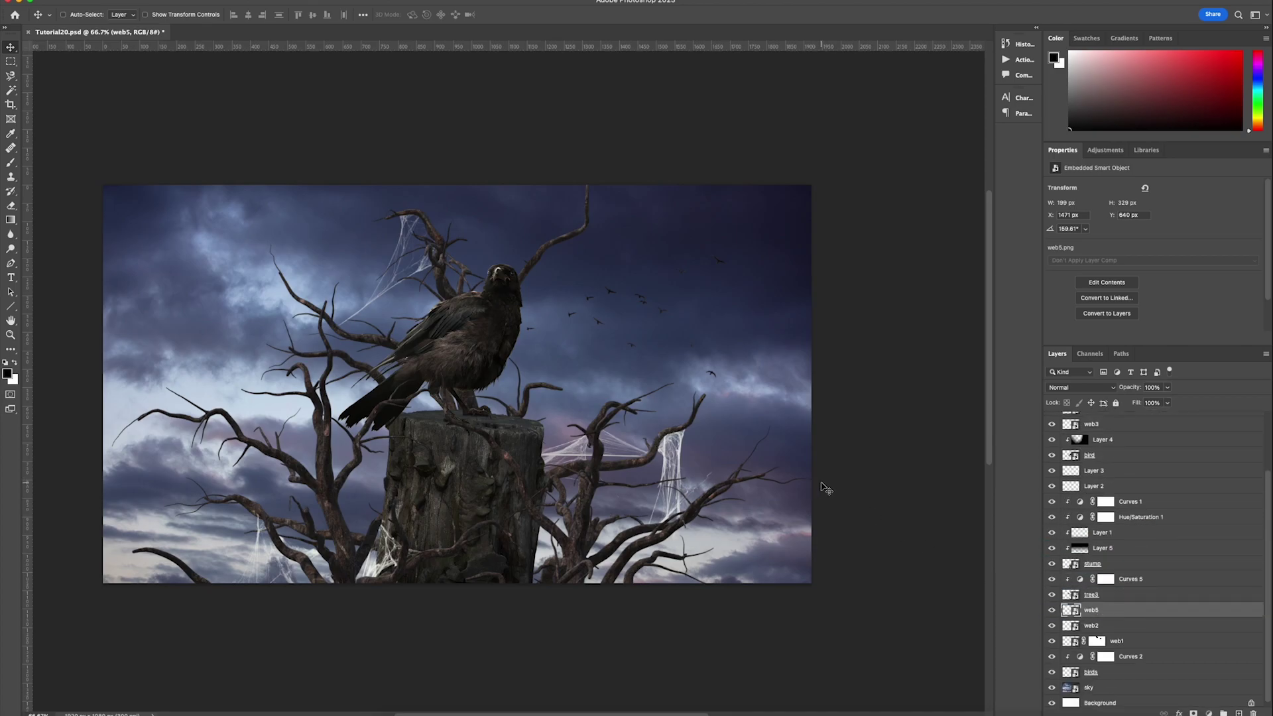
- Move the bird together with Layer 2 and Layer 3 right across the stump, with the bird at X 710 px, Y 221 px
{"action": "left_click", "coordinate": [473, 333], "text": "super"}
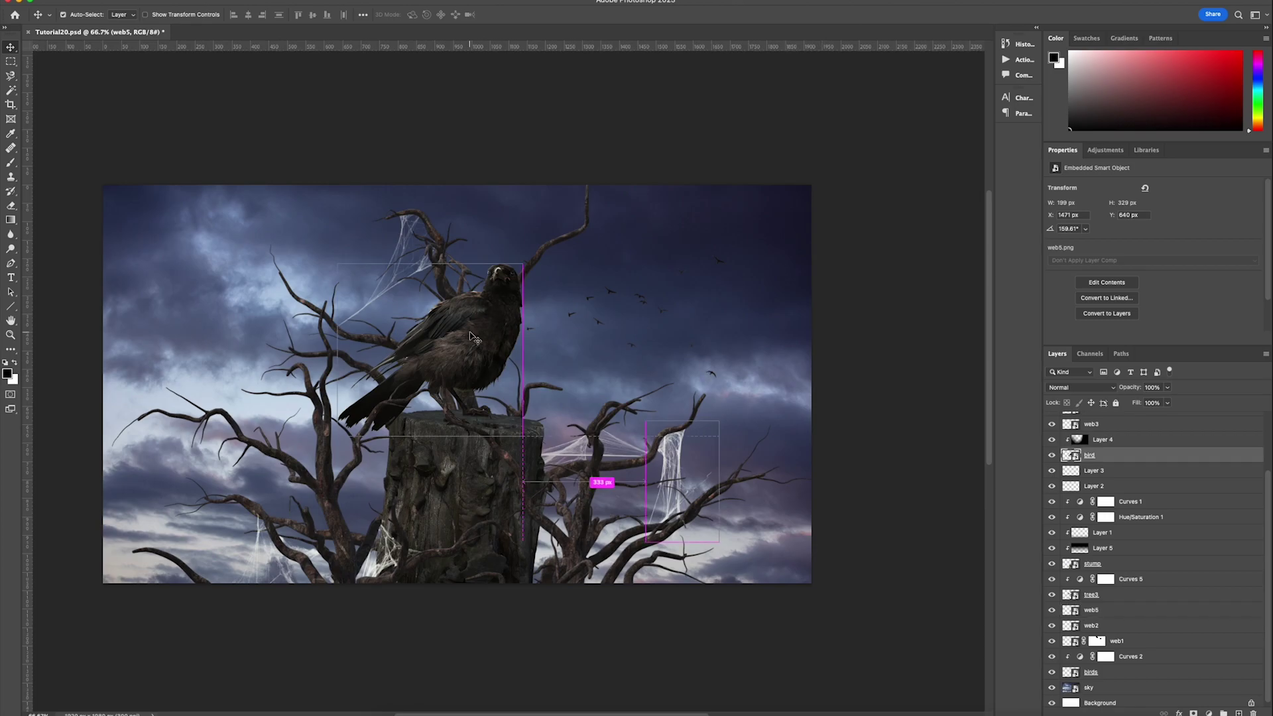
{"action": "left_click", "coordinate": [1110, 469], "text": "super"}
{"action": "left_click", "coordinate": [1111, 485], "text": "super"}
{"action": "mouse_move", "coordinate": [624, 392]}
{"action": "left_mouse_down"}
{"action": "mouse_move", "coordinate": [639, 392]}
{"action": "mouse_move", "coordinate": [637, 369]}
{"action": "mouse_move", "coordinate": [617, 398]}
{"action": "left_mouse_up"}
- Add a layer mask to the bird and paint out part of its tail around the stump's upper left edge
{"action": "left_click", "coordinate": [1102, 458]}
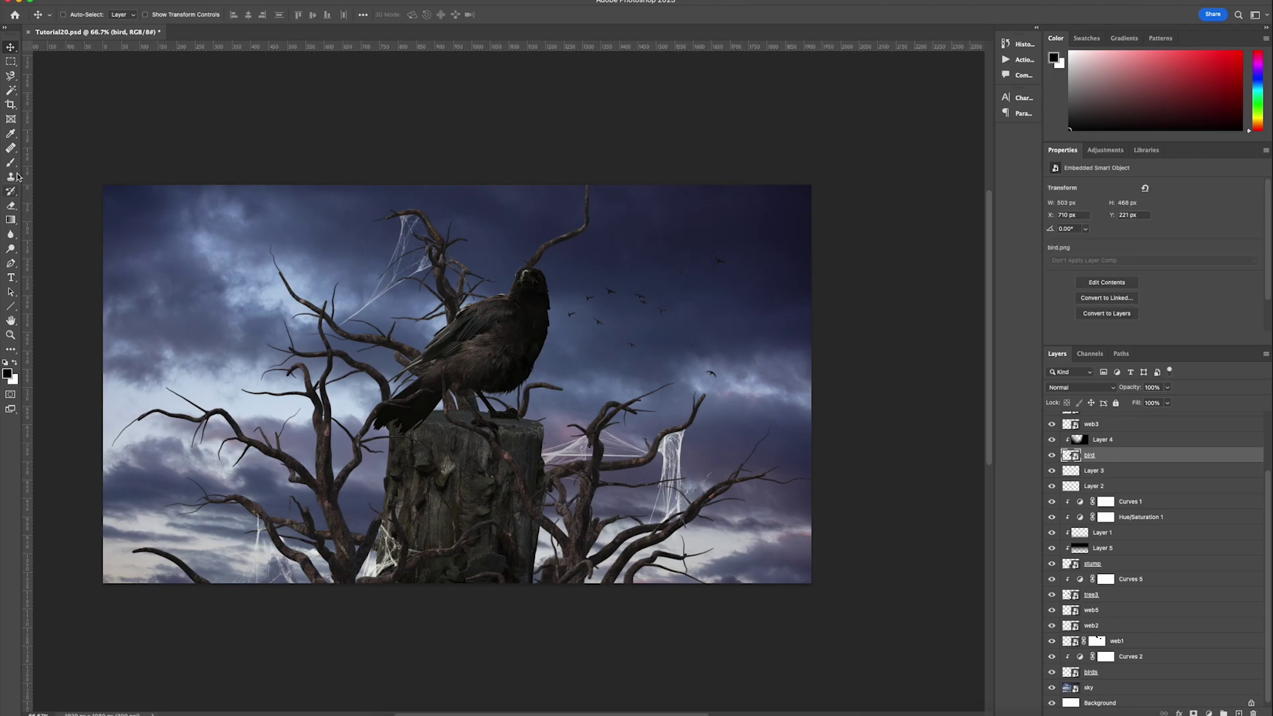
{"action": "key", "text": "b"}
{"action": "left_click", "coordinate": [1194, 713]}
{"action": "left_click_drag", "start_coordinate": [411, 443], "coordinate": [408, 435]}
{"action": "left_click", "coordinate": [15, 363]}
{"action": "left_click", "coordinate": [79, 15]}
{"action": "left_click_drag", "start_coordinate": [100, 49], "coordinate": [93, 49]}
{"action": "mouse_move", "coordinate": [441, 402]}
{"action": "left_mouse_down"}
{"action": "mouse_move", "coordinate": [394, 394]}
{"action": "mouse_move", "coordinate": [373, 418]}
{"action": "left_mouse_up"}
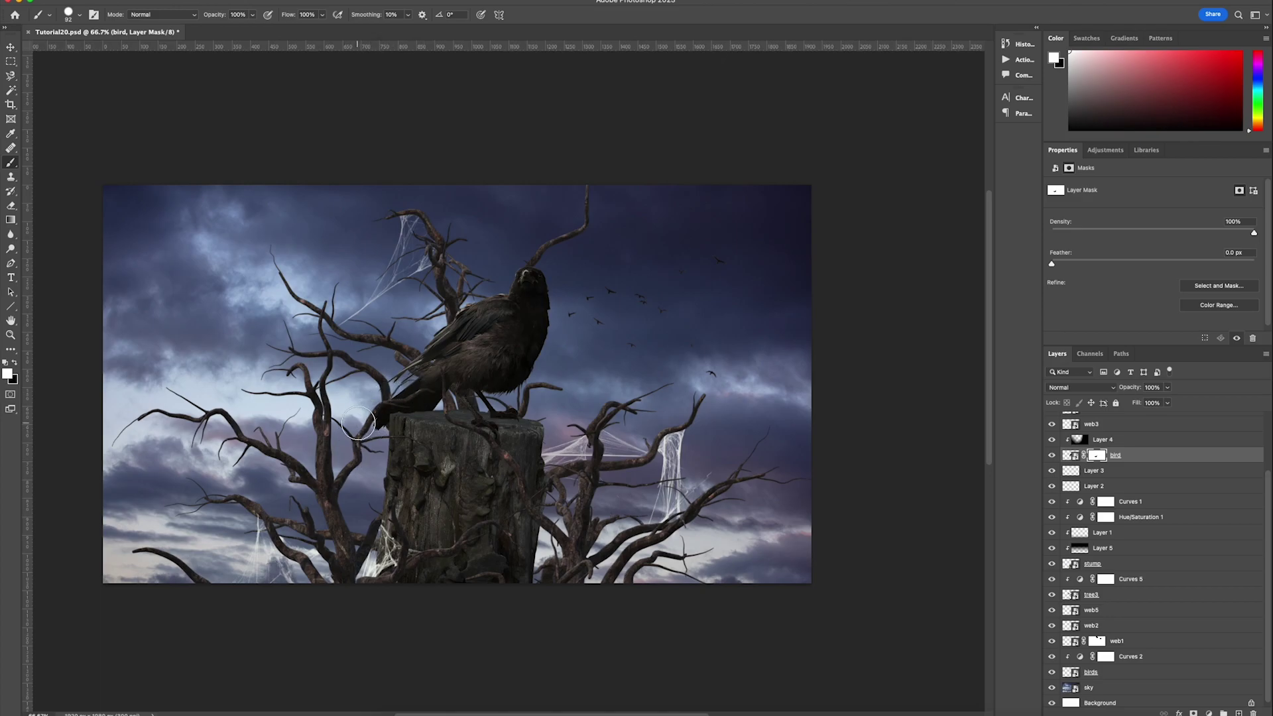
{"action": "key", "text": "x"}
{"action": "mouse_move", "coordinate": [401, 440]}
{"action": "left_mouse_down"}
{"action": "mouse_move", "coordinate": [433, 423]}
{"action": "mouse_move", "coordinate": [407, 429]}
{"action": "left_mouse_up"}
{"action": "left_click", "coordinate": [13, 362]}
- Trace a Pen path along the stump's upper left edge and around the crow's tail
{"action": "key", "text": "z"}
{"action": "left_click", "coordinate": [420, 405]}
{"action": "left_click", "coordinate": [420, 405]}
{"action": "left_click", "coordinate": [420, 405]}
{"action": "left_click", "coordinate": [419, 405]}
{"action": "left_click", "coordinate": [10, 162]}
{"action": "left_click", "coordinate": [13, 362]}
{"action": "left_click", "coordinate": [255, 437]}
{"action": "left_click", "coordinate": [387, 428]}
{"action": "key", "text": "p"}
{"action": "left_click", "coordinate": [241, 451]}
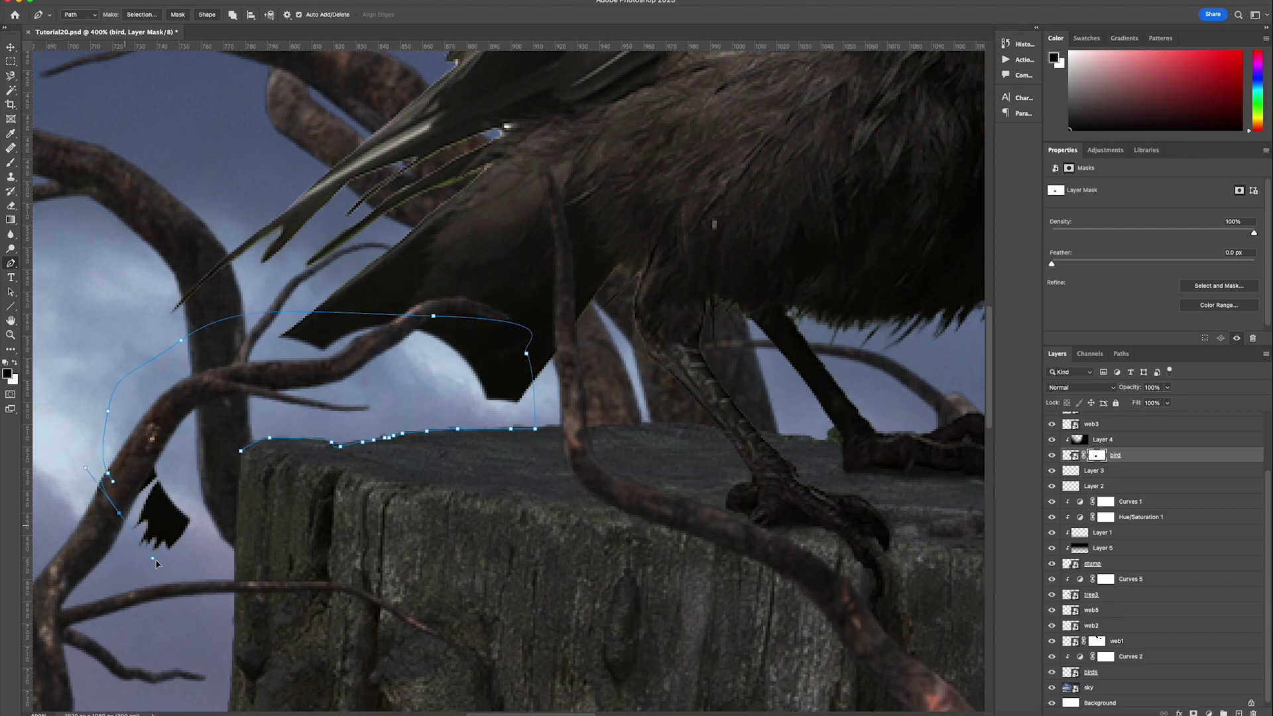
- Convert the path to a selection, paint white on the bird's mask inside it to restore the tail, and deselect
{"action": "right_click", "coordinate": [199, 464]}
{"action": "left_click", "coordinate": [226, 512]}
{"action": "key", "text": "Return"}
{"action": "left_click", "coordinate": [11, 162]}
{"action": "left_click", "coordinate": [14, 363]}
{"action": "mouse_move", "coordinate": [305, 391]}
{"action": "left_mouse_down"}
{"action": "mouse_move", "coordinate": [508, 384]}
{"action": "mouse_move", "coordinate": [301, 419]}
{"action": "left_mouse_up"}
{"action": "key", "text": "ctrl+d"}
- Paint black on tree1's layer mask to hide the branch crossing the crow's tail
{"action": "key", "text": "z"}
{"action": "left_click", "coordinate": [371, 356], "text": "alt"}
{"action": "left_click", "coordinate": [373, 356], "text": "alt"}
{"action": "left_click", "coordinate": [373, 356], "text": "alt"}
{"action": "key", "text": "v"}
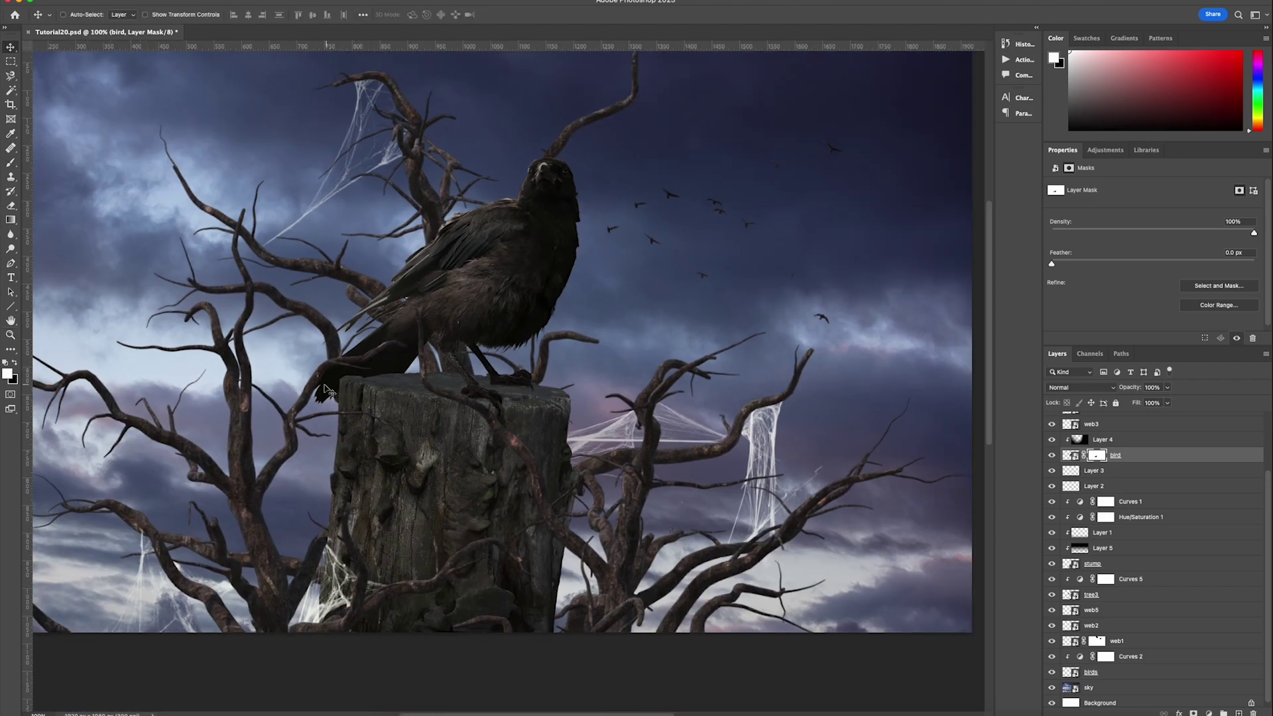
{"action": "left_click", "coordinate": [362, 367]}
{"action": "left_click", "coordinate": [1097, 420]}
{"action": "left_click", "coordinate": [11, 162]}
{"action": "key", "text": "x"}
{"action": "left_click", "coordinate": [79, 15]}
{"action": "left_click", "coordinate": [91, 48]}
{"action": "key", "text": "Return"}
{"action": "mouse_move", "coordinate": [363, 360]}
{"action": "left_mouse_down"}
{"action": "mouse_move", "coordinate": [332, 362]}
{"action": "mouse_move", "coordinate": [307, 406]}
{"action": "left_mouse_up"}
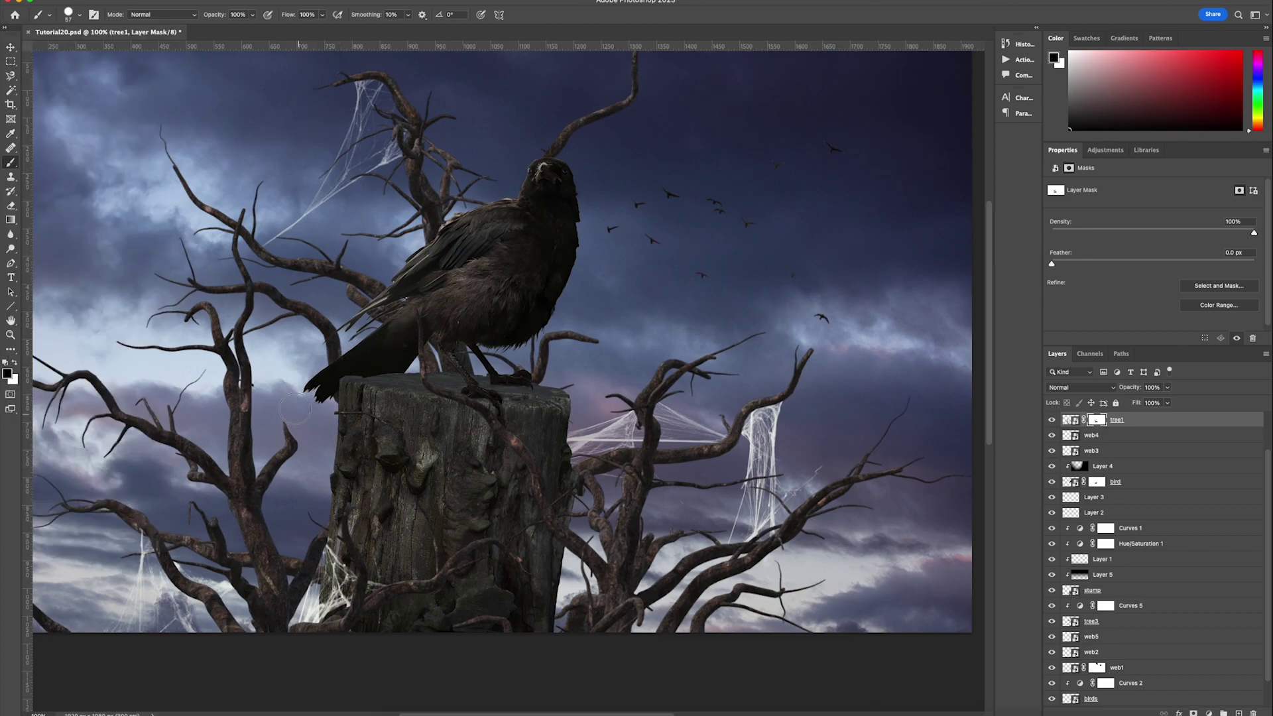
- Duplicate the tree1 layer and delete the original
{"action": "key", "text": "v"}
{"action": "right_click", "coordinate": [1162, 420]}
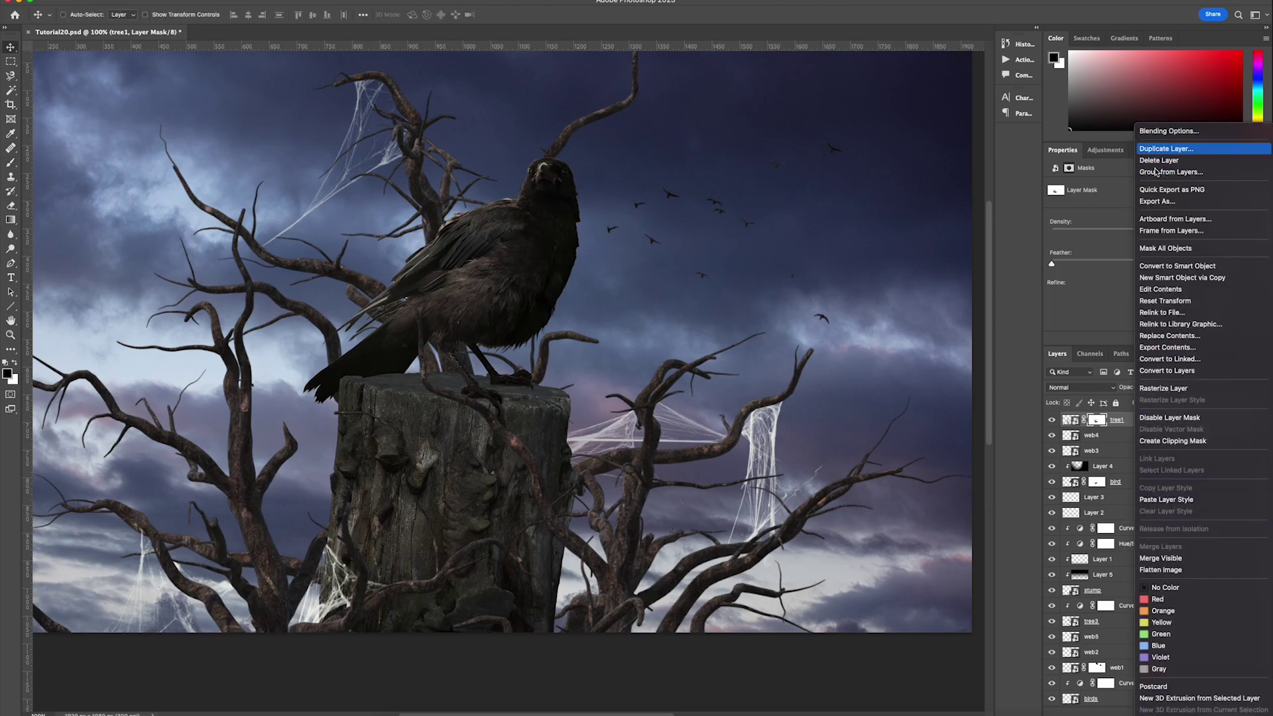
{"action": "left_click", "coordinate": [1165, 150]}
{"action": "key", "text": "Return"}
{"action": "scroll", "coordinate": [1130, 458], "scroll_direction": "up", "scroll_amount": 3}
{"action": "right_click", "coordinate": [1137, 454]}
{"action": "left_click", "coordinate": [1162, 412]}
{"action": "left_click", "coordinate": [1123, 483]}
{"action": "key", "text": "Delete"}
- Duplicate the tree1 copy layer together with its Curves 3 adjustment
{"action": "left_click", "coordinate": [1145, 466]}
{"action": "left_click", "coordinate": [1146, 454], "text": "shift"}
{"action": "right_click", "coordinate": [1146, 454]}
{"action": "left_click", "coordinate": [1181, 212]}
{"action": "key", "text": "Return"}
- Move the duplicated tree and curves beneath web1 and delete the duplicated tree's layer mask
{"action": "left_click_drag", "start_coordinate": [1132, 454], "coordinate": [1164, 677]}
{"action": "left_click_drag", "start_coordinate": [1143, 654], "coordinate": [1135, 614]}
{"action": "left_click", "coordinate": [1125, 623]}
{"action": "right_click", "coordinate": [1097, 638]}
{"action": "left_click", "coordinate": [1135, 622]}
- Paint a black shadow under the crow's feet on a new layer clipped to the stump and set its opacity to 42%
{"action": "key", "text": "z"}
{"action": "left_click", "coordinate": [453, 486], "text": "alt"}
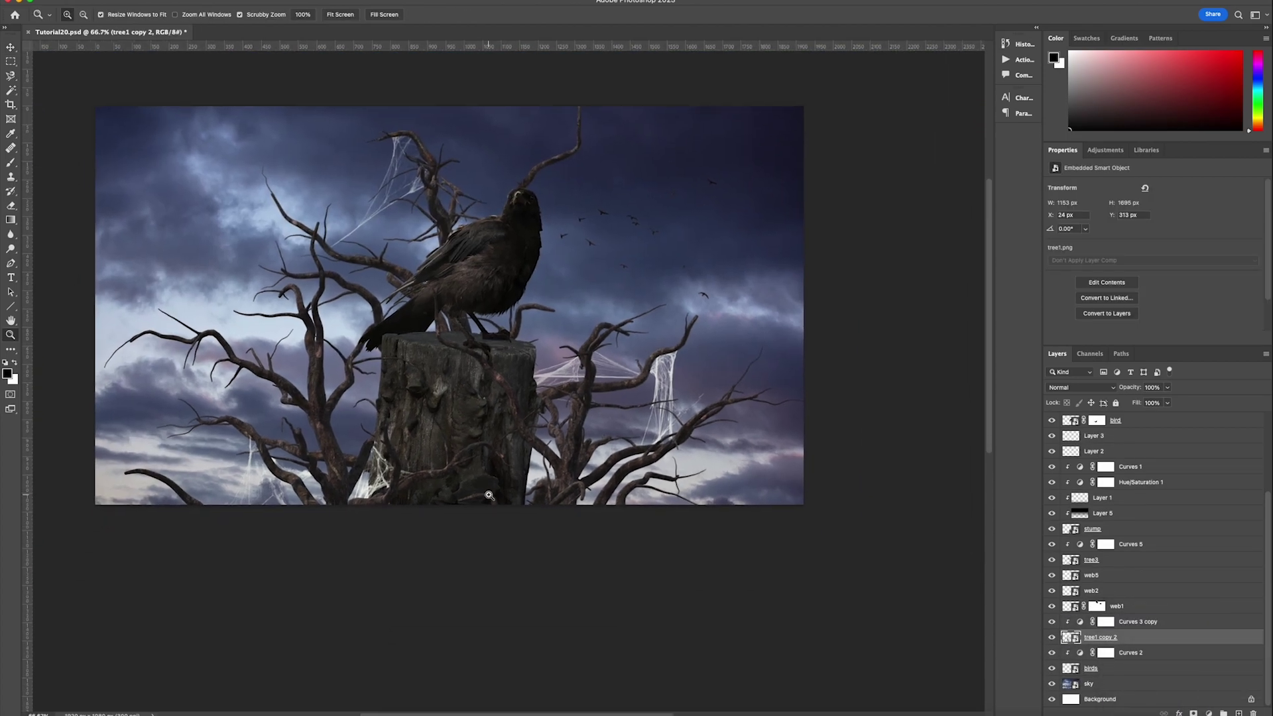
{"action": "left_click_drag", "start_coordinate": [448, 442], "coordinate": [497, 484]}
{"action": "key", "text": "v"}
{"action": "left_click", "coordinate": [559, 399], "text": "super"}
{"action": "left_click", "coordinate": [1139, 528]}
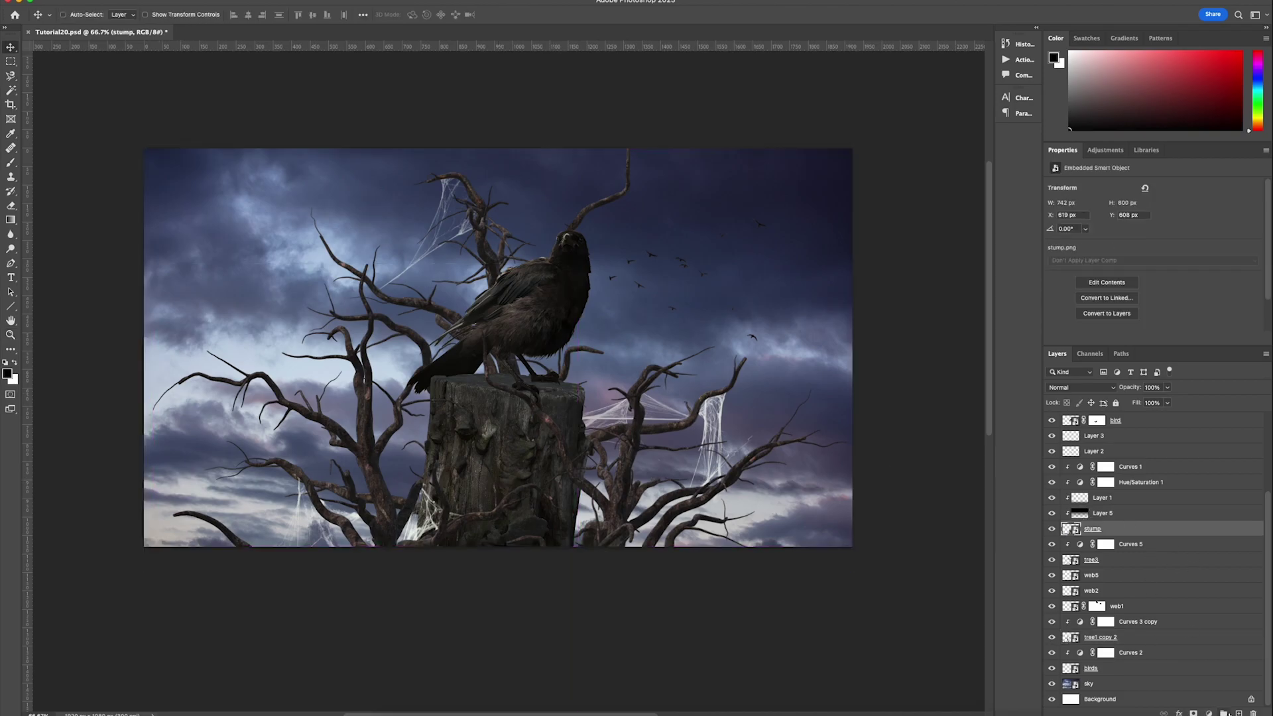
{"action": "left_click", "coordinate": [1239, 714]}
{"action": "left_click", "coordinate": [10, 163]}
{"action": "left_click", "coordinate": [79, 15]}
{"action": "left_click", "coordinate": [78, 163]}
{"action": "left_click_drag", "start_coordinate": [511, 386], "coordinate": [547, 392]}
{"action": "left_click", "coordinate": [1168, 388]}
{"action": "left_click_drag", "start_coordinate": [1171, 401], "coordinate": [1138, 402]}
- Apply a Motion Blur to the feet shadow with an angle of -21° and a distance of 108 pixels
{"action": "left_click", "coordinate": [98, 0]}
{"action": "mouse_move", "coordinate": [126, 126]}
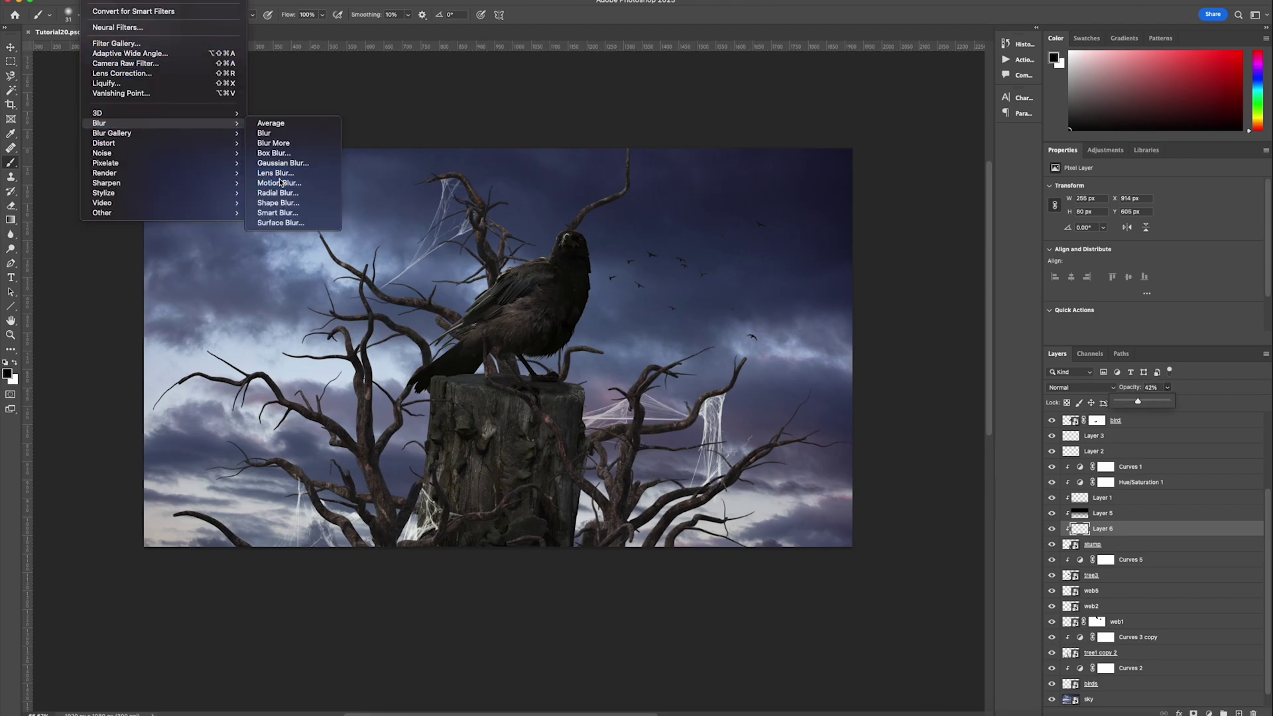
{"action": "left_click", "coordinate": [272, 183]}
{"action": "left_click_drag", "start_coordinate": [1146, 520], "coordinate": [1116, 524]}
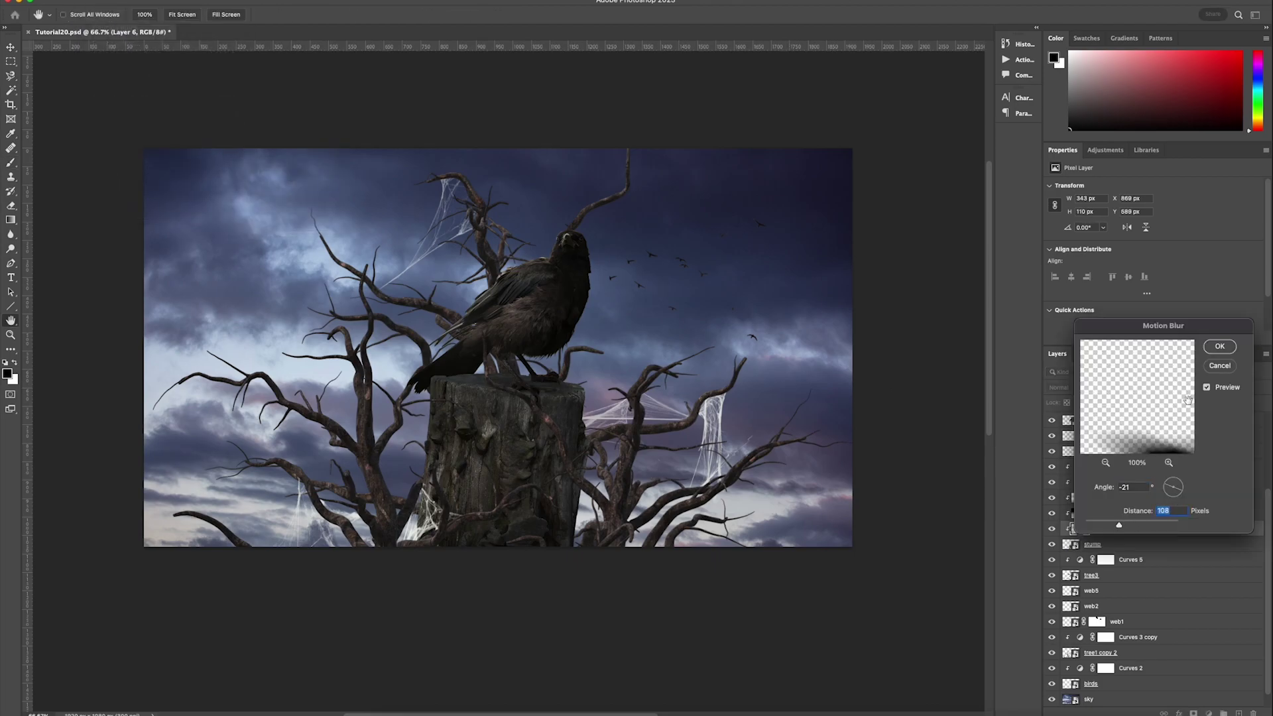
{"action": "left_click", "coordinate": [1219, 346]}
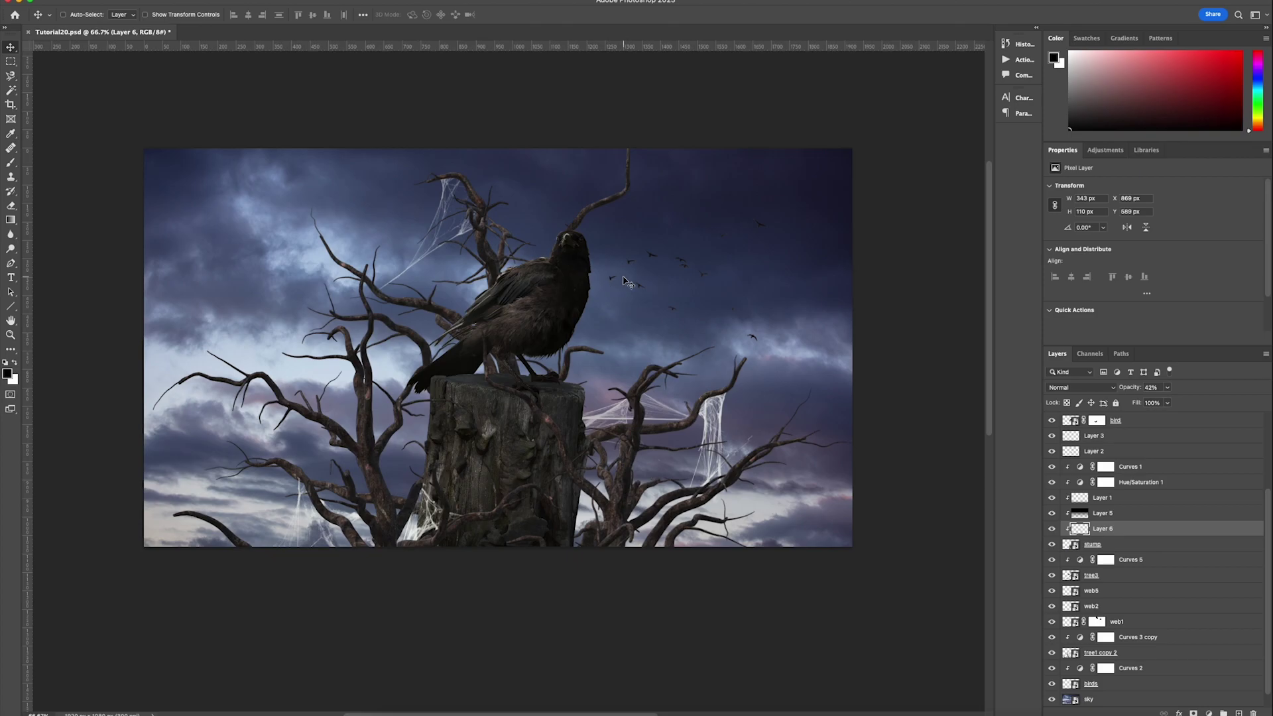
- Move the flying birds slightly upward and save the document
{"action": "left_click", "coordinate": [690, 272], "text": "ctrl"}
{"action": "left_click_drag", "start_coordinate": [733, 282], "coordinate": [709, 271]}
{"action": "key", "text": "ctrl+s"}
- Add a Black & White adjustment above all layers with a pale blue tint and set its opacity to 32%
{"action": "scroll", "coordinate": [1103, 487], "scroll_direction": "up", "scroll_amount": 5}
{"action": "left_click", "coordinate": [1168, 427]}
{"action": "left_click", "coordinate": [1209, 713]}
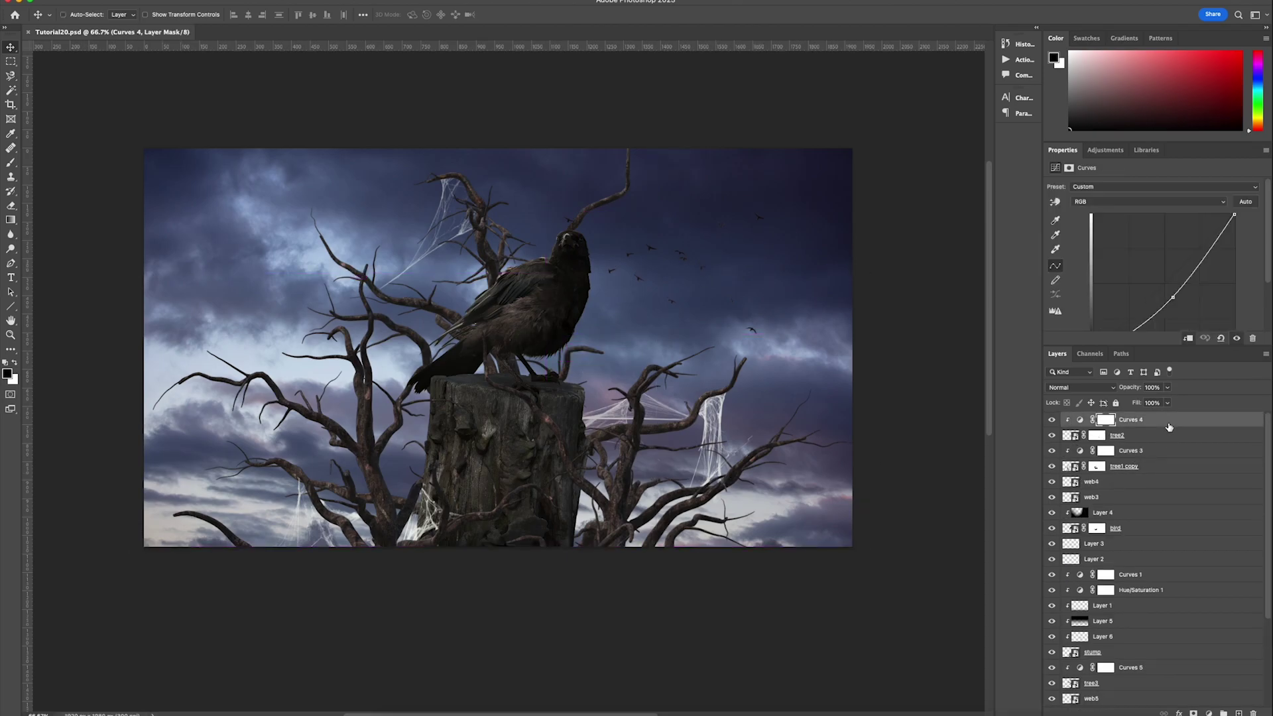
{"action": "left_click", "coordinate": [1244, 594]}
{"action": "left_click", "coordinate": [1102, 204]}
{"action": "left_click_drag", "start_coordinate": [1057, 616], "coordinate": [1057, 558]}
{"action": "left_click", "coordinate": [1163, 489]}
{"action": "left_click", "coordinate": [1168, 387]}
{"action": "left_click_drag", "start_coordinate": [1169, 401], "coordinate": [1147, 403]}
{"action": "left_click", "coordinate": [694, 410]}
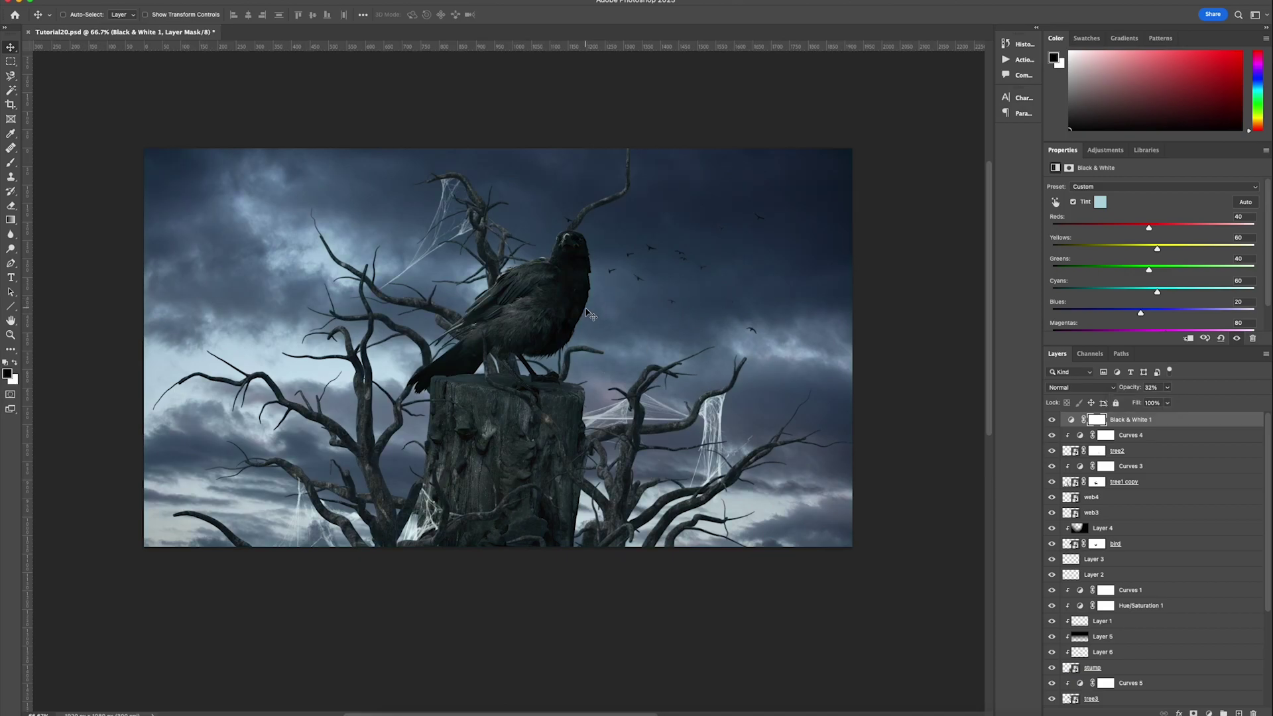
- Adjust the opacity of Layer 2 and Layer 3, just beneath the bird layer, together to about 73%
{"action": "left_click", "coordinate": [561, 326], "text": "super"}
{"action": "left_click", "coordinate": [1122, 560]}
{"action": "left_click", "coordinate": [1123, 576], "text": "shift"}
{"action": "left_click", "coordinate": [1167, 387]}
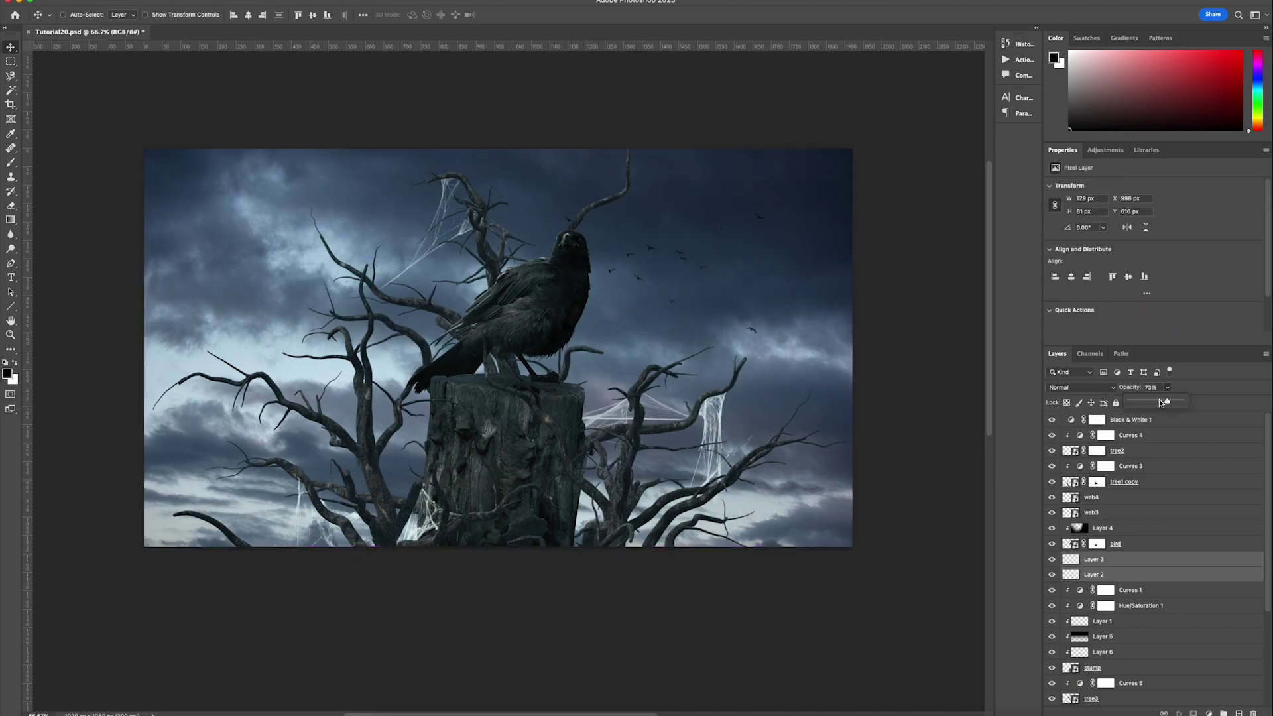
- Paint a soft black contact shadow under the crow's foot on a new layer above Layer 3 and set its opacity to 63%
{"action": "left_click", "coordinate": [1154, 561]}
{"action": "left_click", "coordinate": [1239, 712]}
{"action": "key", "text": "b"}
{"action": "left_click", "coordinate": [79, 14]}
{"action": "left_click_drag", "start_coordinate": [534, 382], "coordinate": [557, 388]}
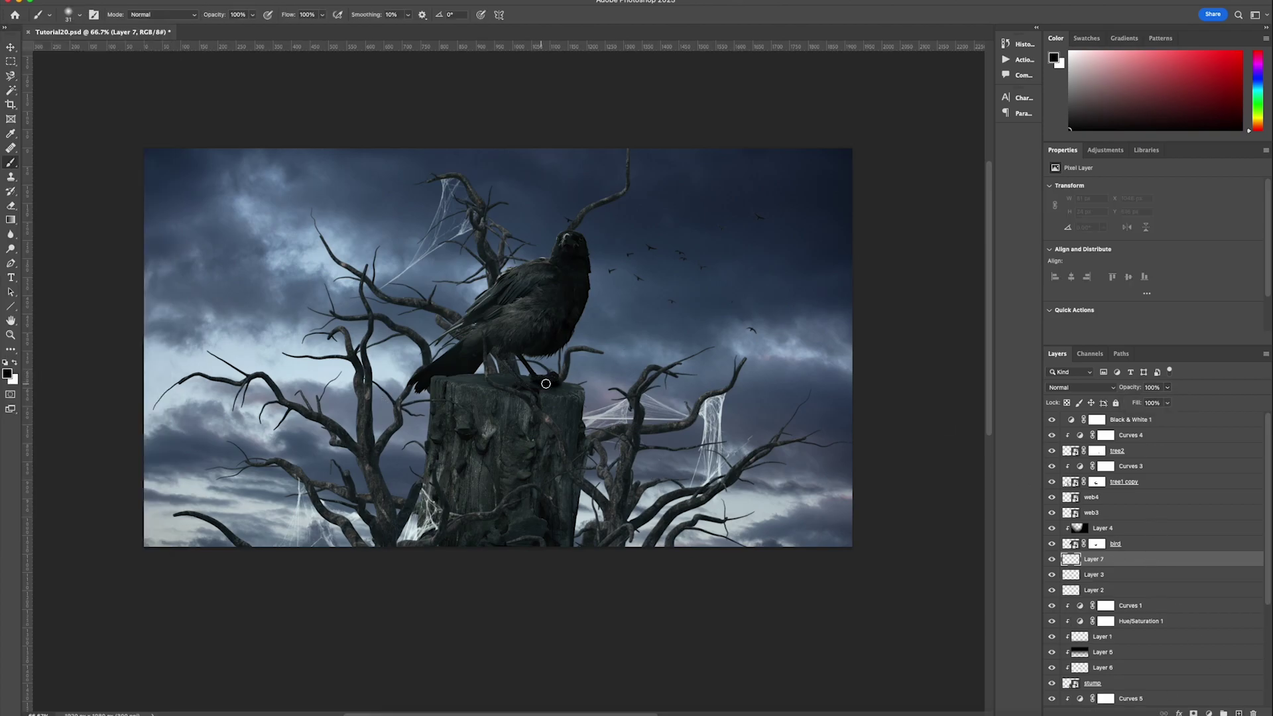
{"action": "left_click_drag", "start_coordinate": [1167, 387], "coordinate": [1144, 403]}
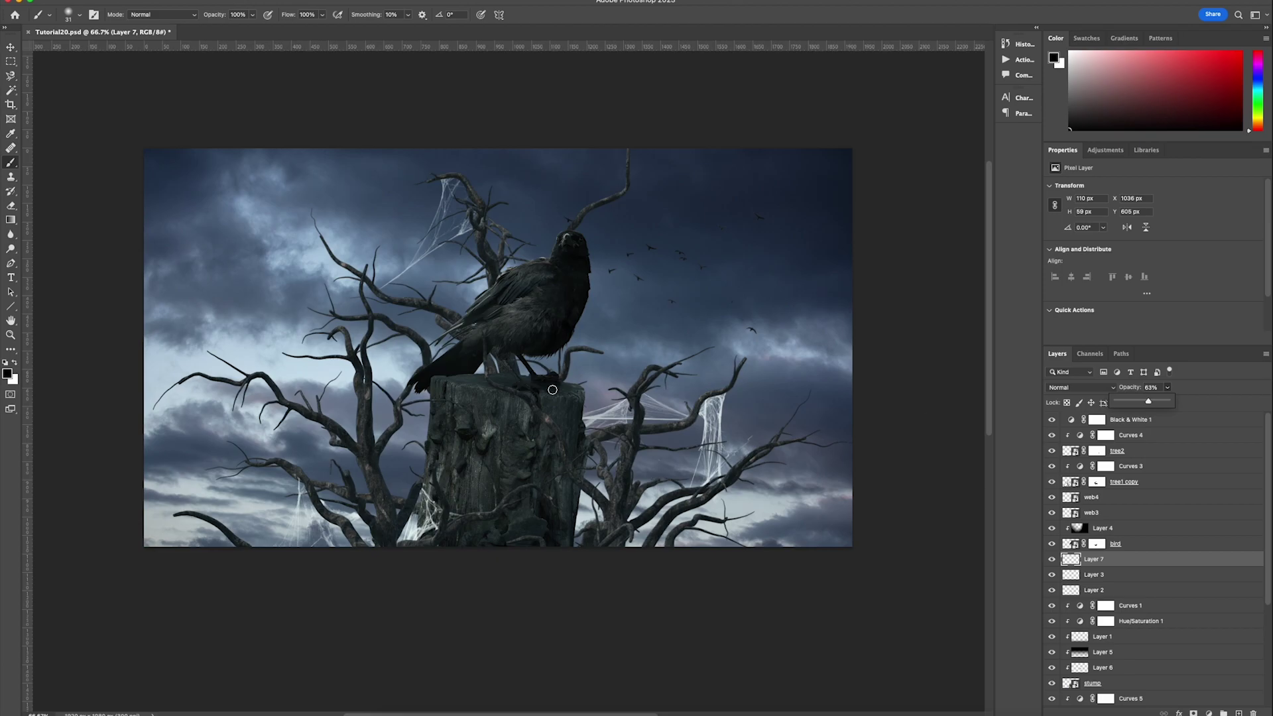
- Paint a second small black shadow stroke beside the crow's feet on another new layer and lower its opacity
{"action": "left_click", "coordinate": [1239, 712]}
{"action": "left_click_drag", "start_coordinate": [525, 387], "coordinate": [534, 388]}
{"action": "left_click_drag", "start_coordinate": [1167, 387], "coordinate": [1146, 403]}
- Dab a large soft black shadow around the crow's body with a 348 px brush on a new layer clipped to the stump
{"action": "key", "text": "v"}
{"action": "left_click", "coordinate": [506, 383]}
{"action": "left_click", "coordinate": [1239, 713]}
{"action": "key", "text": "b"}
{"action": "left_click", "coordinate": [80, 14]}
{"action": "left_click_drag", "start_coordinate": [73, 50], "coordinate": [88, 49]}
{"action": "left_click", "coordinate": [457, 319]}
{"action": "left_click", "coordinate": [466, 336]}
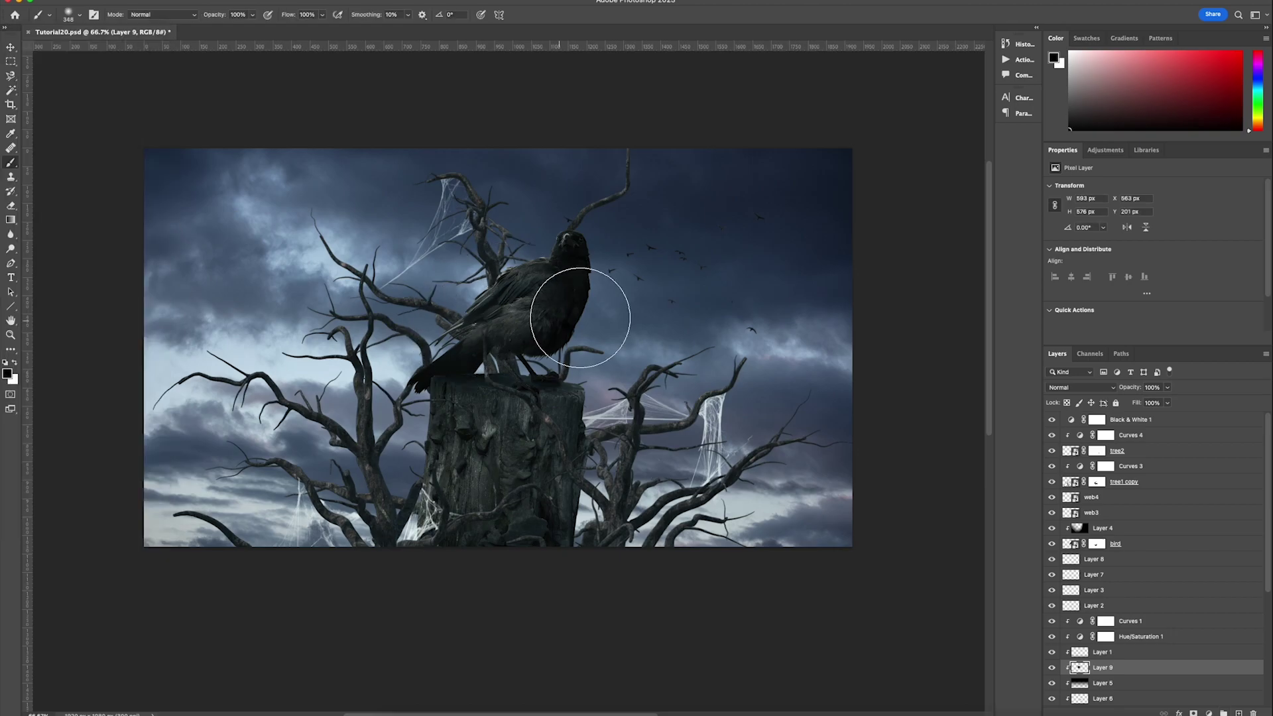
- Transform the large clipped shadow so it darkens the stump's top beneath the crow
{"action": "key", "text": "super+t"}
{"action": "mouse_move", "coordinate": [569, 329]}
{"action": "left_mouse_down"}
{"action": "mouse_move", "coordinate": [507, 328]}
{"action": "mouse_move", "coordinate": [508, 347]}
{"action": "left_mouse_up"}
{"action": "key", "text": "Return"}
- Touch up the bird's layer mask with a small soft brush where the tail meets the stump's top edge
{"action": "key", "text": "z"}
{"action": "triple_click", "coordinate": [476, 361]}
{"action": "key", "text": "b"}
{"action": "left_click", "coordinate": [1103, 528]}
{"action": "left_click", "coordinate": [1098, 543]}
{"action": "left_click", "coordinate": [68, 14]}
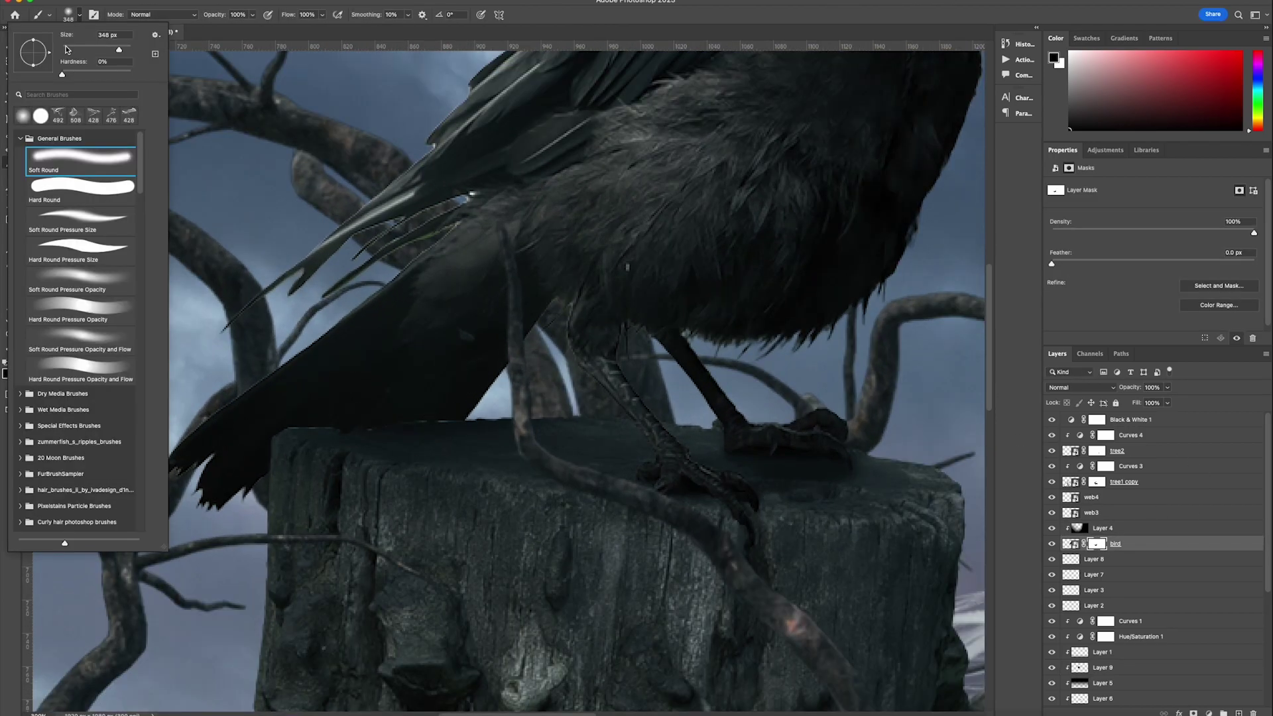
{"action": "left_click", "coordinate": [370, 423]}
{"action": "key", "text": "super+z"}
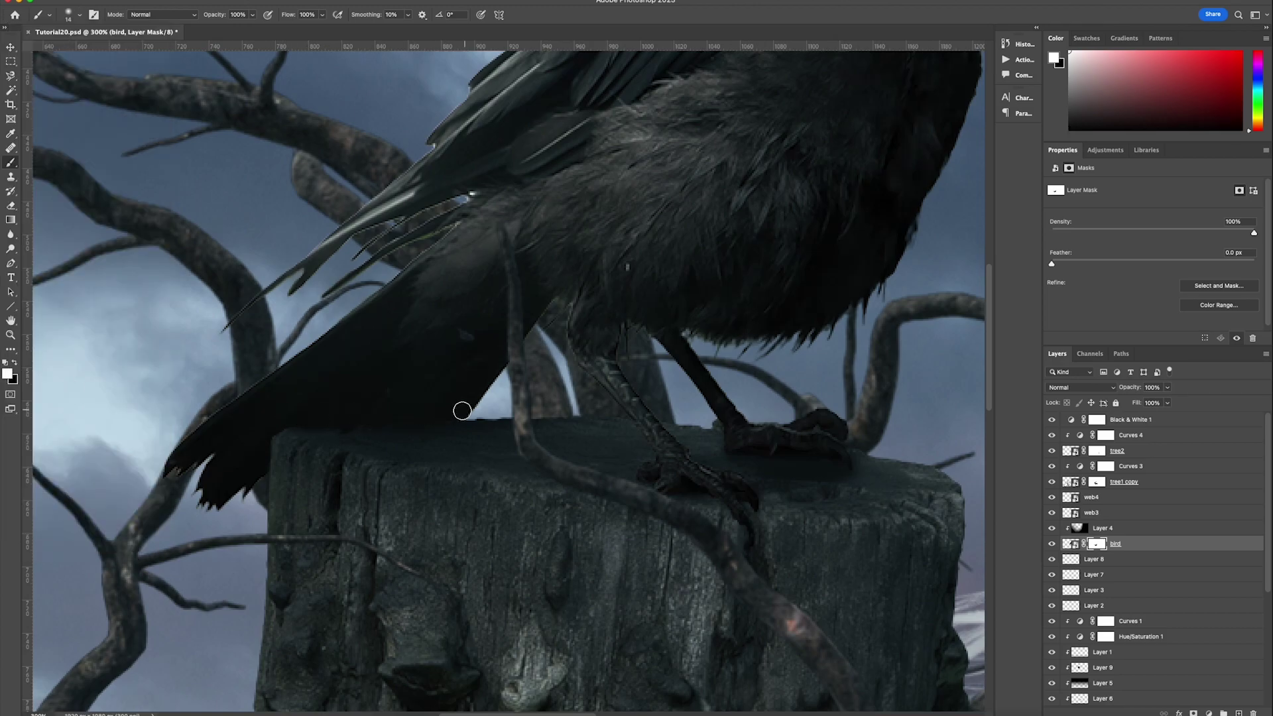
- Set the opacity of the Layer 7 foot shadow to 41% and save the document
{"action": "key", "text": "z"}
{"action": "left_click", "coordinate": [378, 374], "text": "alt"}
{"action": "left_click", "coordinate": [378, 374], "text": "alt"}
{"action": "left_click", "coordinate": [378, 374], "text": "alt"}
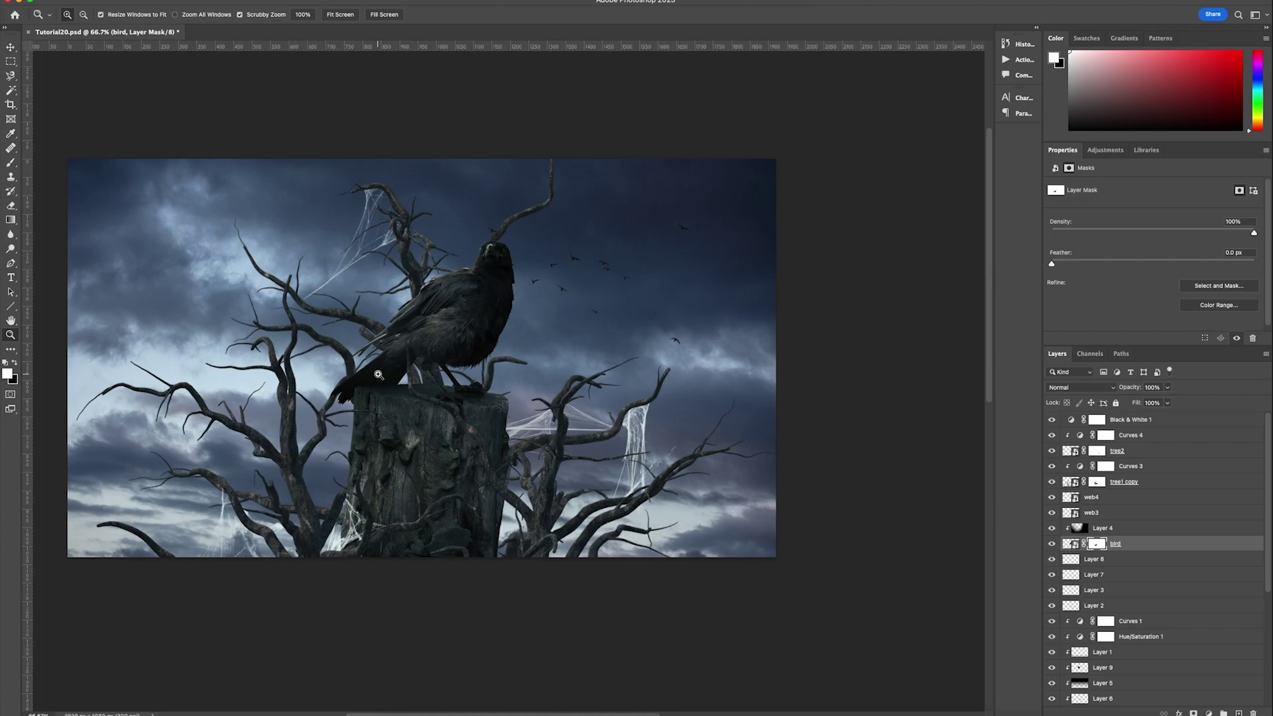
{"action": "key", "text": "v"}
{"action": "left_click", "coordinate": [1094, 574]}
{"action": "left_click", "coordinate": [1168, 387]}
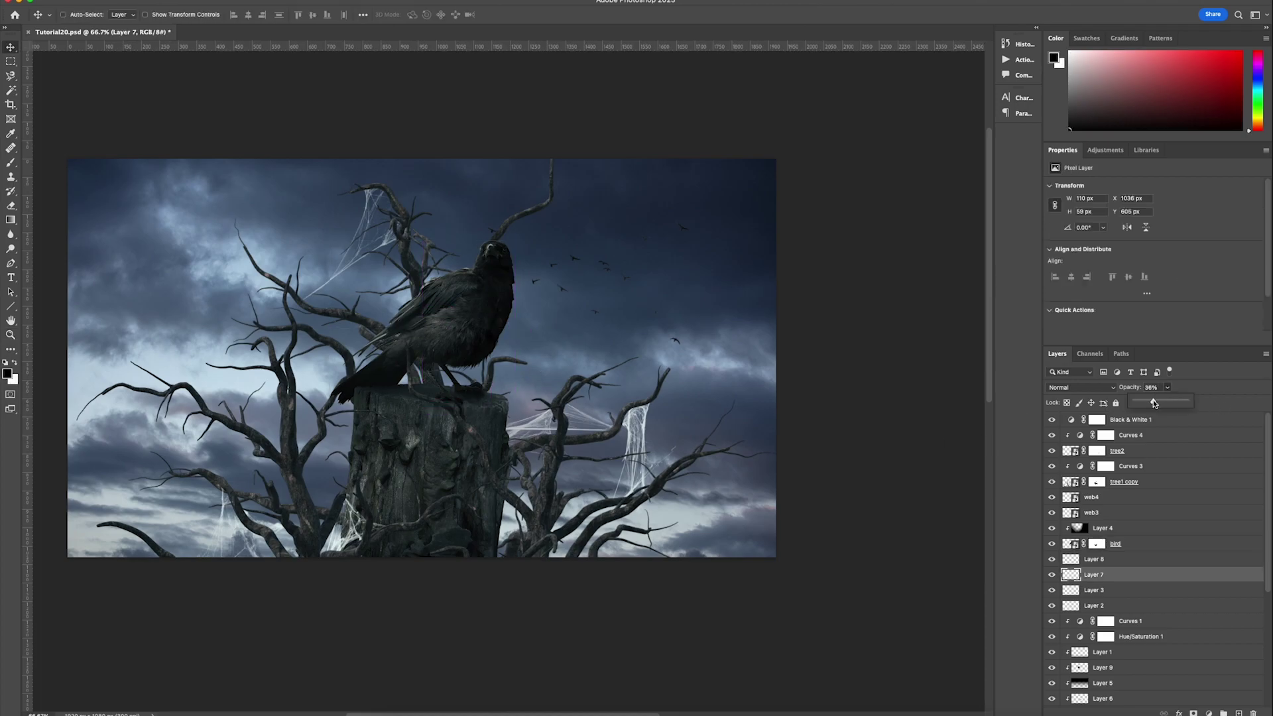
{"action": "left_click_drag", "start_coordinate": [1156, 402], "coordinate": [1157, 402]}
{"action": "key", "text": "z"}
{"action": "left_click", "coordinate": [563, 321], "text": "alt"}
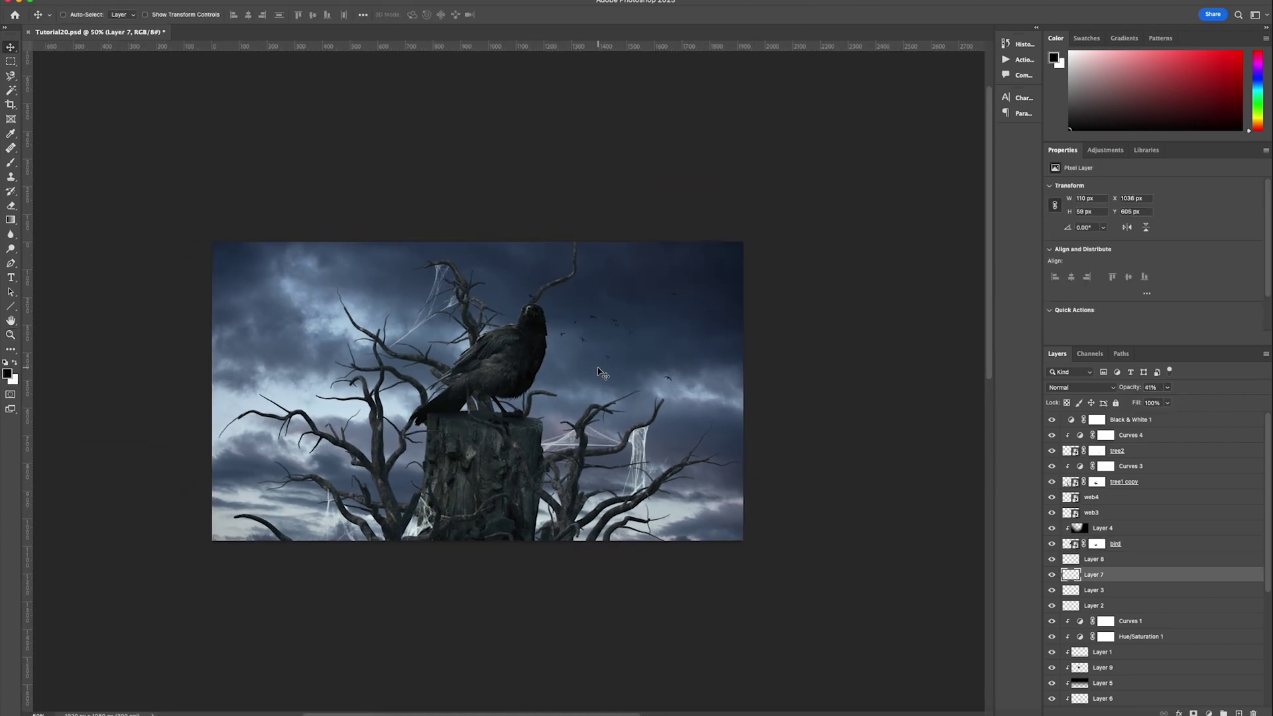
{"action": "left_click", "coordinate": [600, 369]}
{"action": "key", "text": "ctrl+plus"}
{"action": "key", "text": "v"}
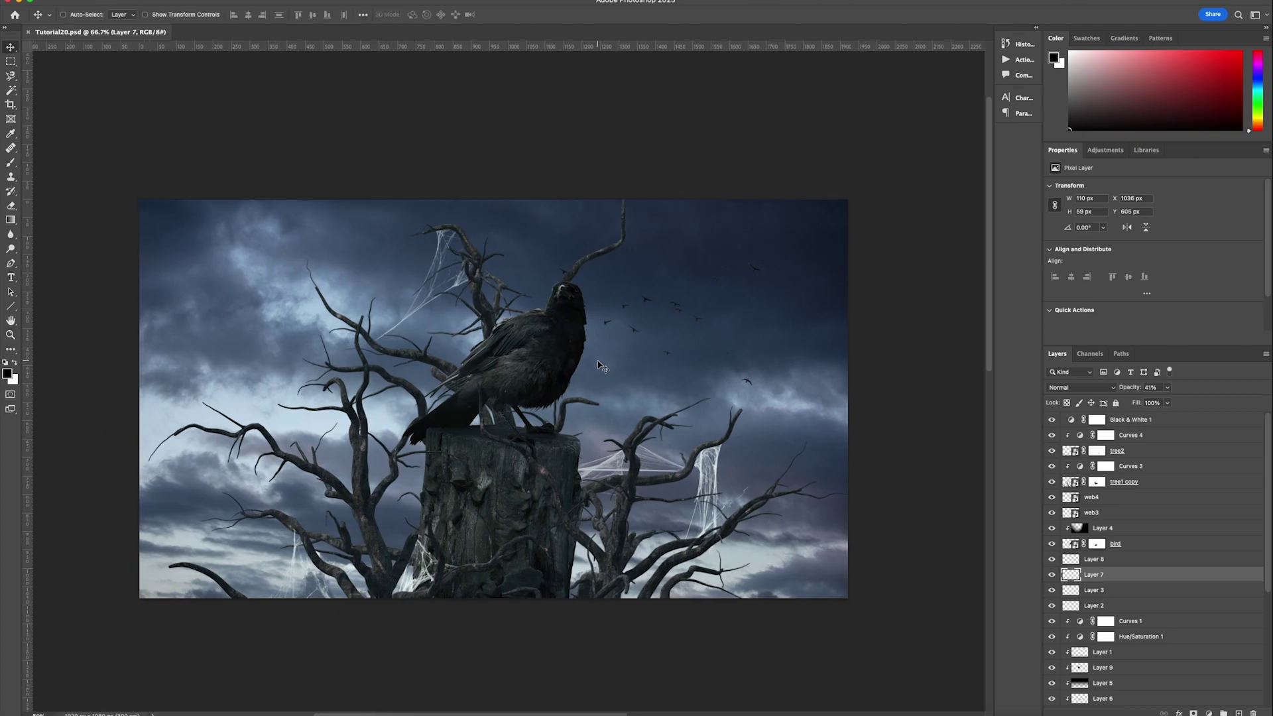
{"action": "scroll", "coordinate": [597, 362], "scroll_direction": "left", "scroll_amount": 1}
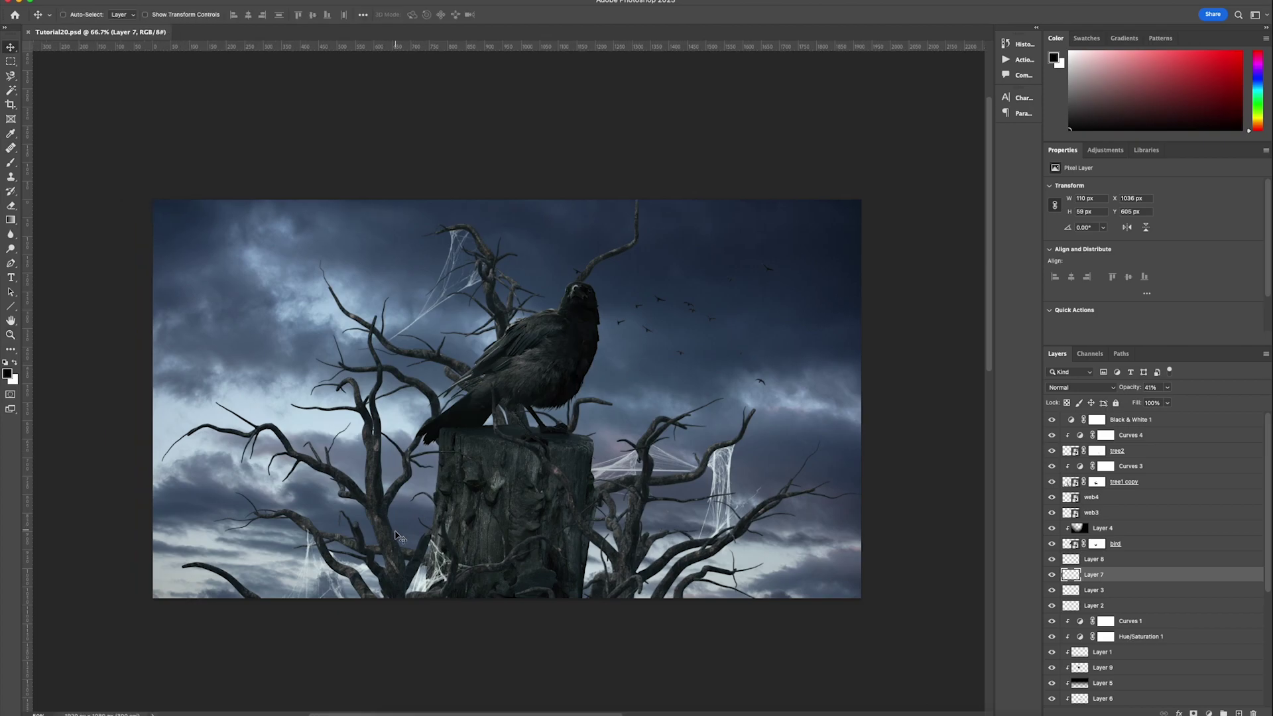
- Duplicate the tree1 copy layer together with its Curves 3 adjustment and convert the duplicates into one smart object
{"action": "left_click", "coordinate": [1142, 483]}
{"action": "left_click", "coordinate": [1139, 471], "text": "shift"}
{"action": "right_click", "coordinate": [1140, 488]}
{"action": "left_click", "coordinate": [1170, 213]}
{"action": "key", "text": "Return"}
{"action": "right_click", "coordinate": [1159, 479]}
{"action": "left_click", "coordinate": [1204, 342]}
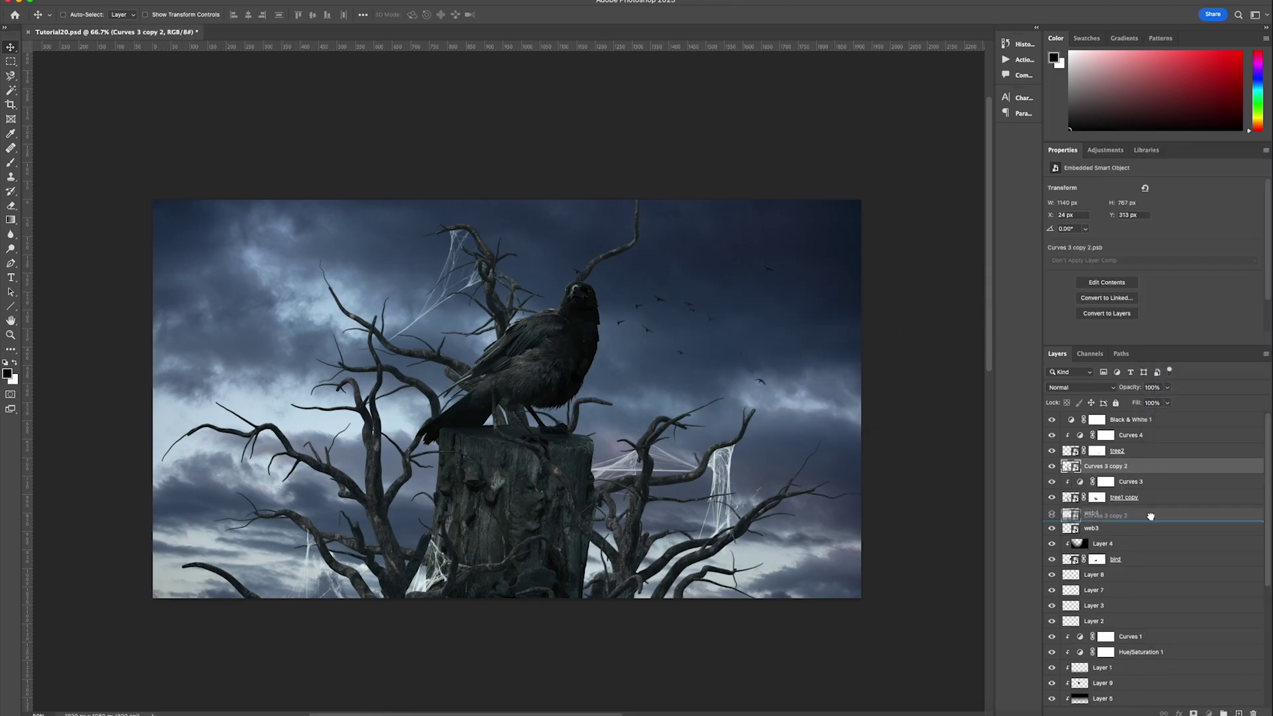
- Clip the branch copy to the stump, shifted slightly down, and give it a dark Color Overlay effect
{"action": "left_click_drag", "start_coordinate": [663, 454], "coordinate": [663, 463]}
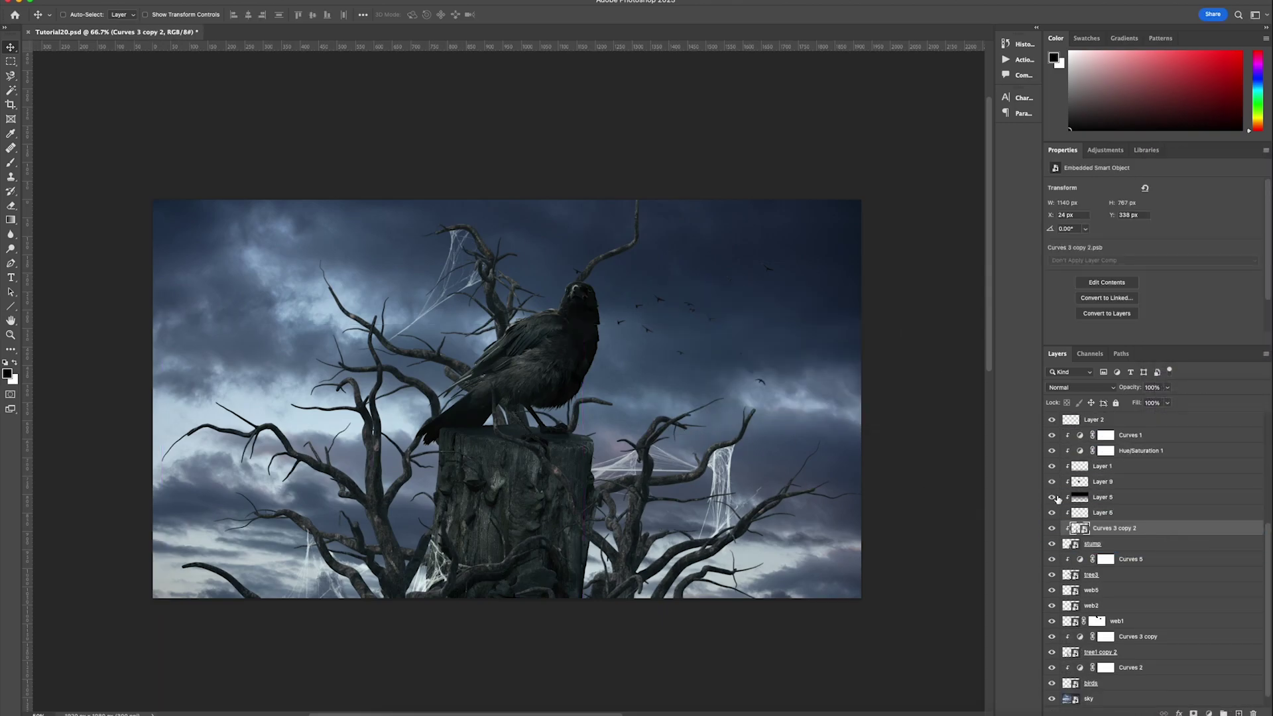
{"action": "double_click", "coordinate": [1171, 531]}
{"action": "left_click", "coordinate": [859, 405]}
{"action": "left_click", "coordinate": [1203, 276]}
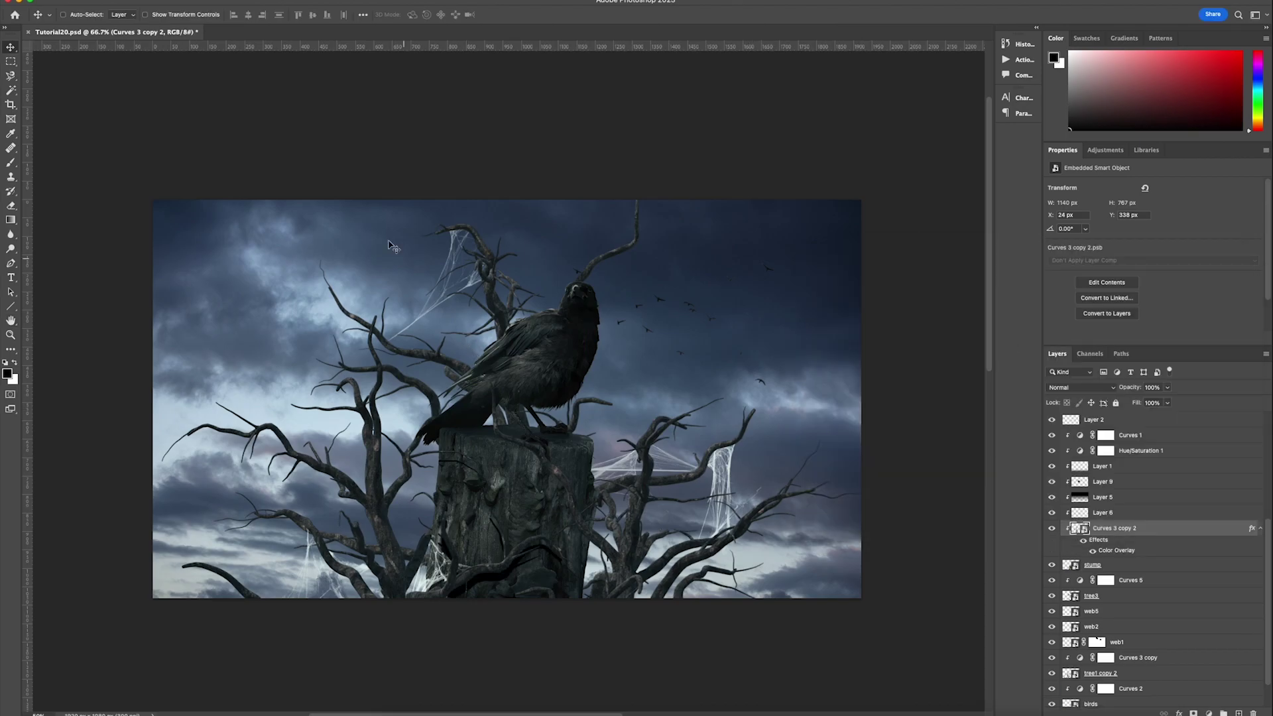
- Apply a Gaussian Blur to the branch shadow and reposition it slightly on the stump
{"action": "left_click", "coordinate": [106, 1]}
{"action": "mouse_move", "coordinate": [132, 125]}
{"action": "left_click", "coordinate": [285, 162]}
{"action": "key", "text": "Return"}
{"action": "left_click_drag", "start_coordinate": [491, 517], "coordinate": [506, 500]}
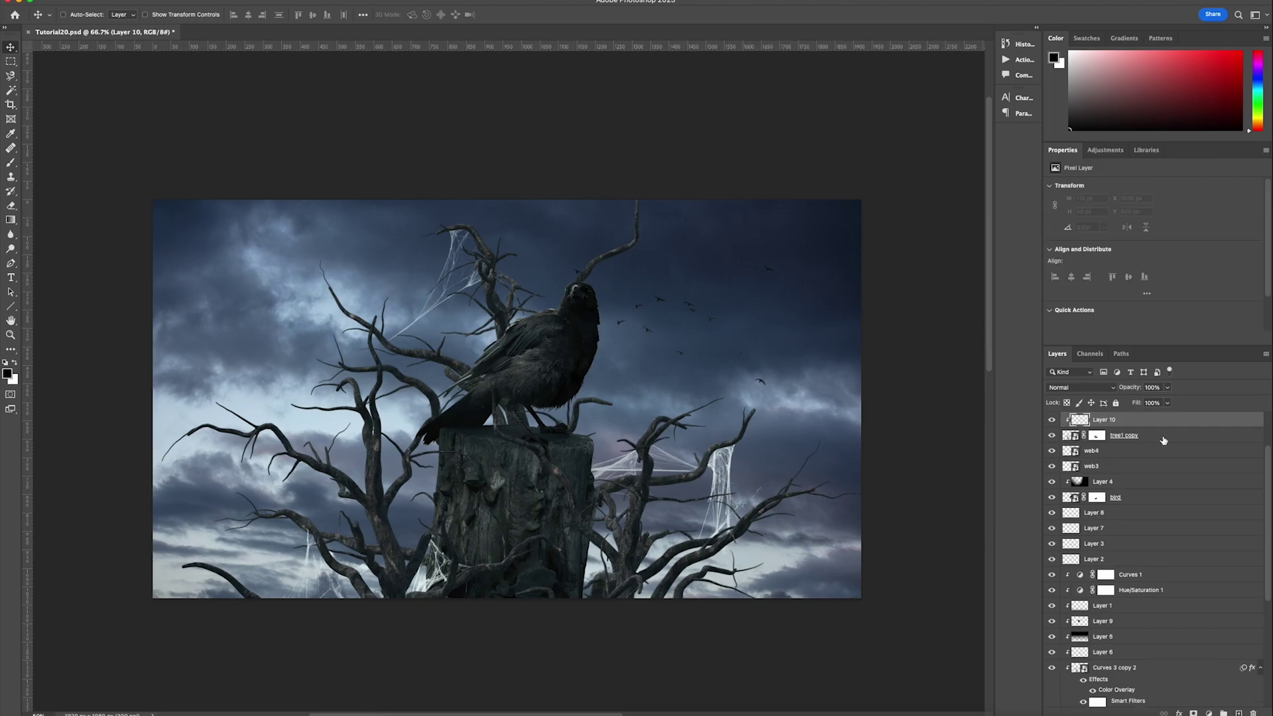
- Paint soft black shading along the base of the front branches with a 127 px brush on a new layer clipped to tree1 copy
{"action": "key", "text": "b"}
{"action": "left_click", "coordinate": [73, 15]}
{"action": "mouse_move", "coordinate": [439, 623]}
{"action": "left_mouse_down"}
{"action": "mouse_move", "coordinate": [515, 590]}
{"action": "mouse_move", "coordinate": [537, 559]}
{"action": "mouse_move", "coordinate": [500, 606]}
{"action": "left_mouse_up"}
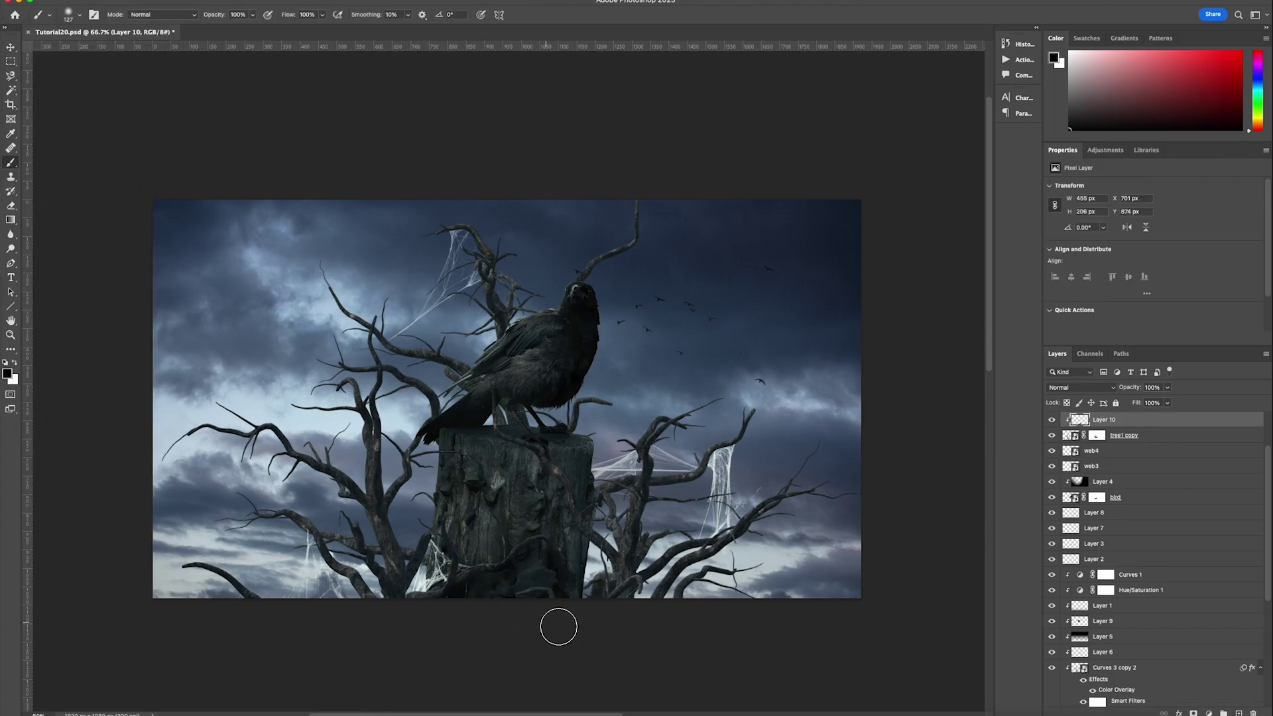
{"action": "key", "text": "v"}
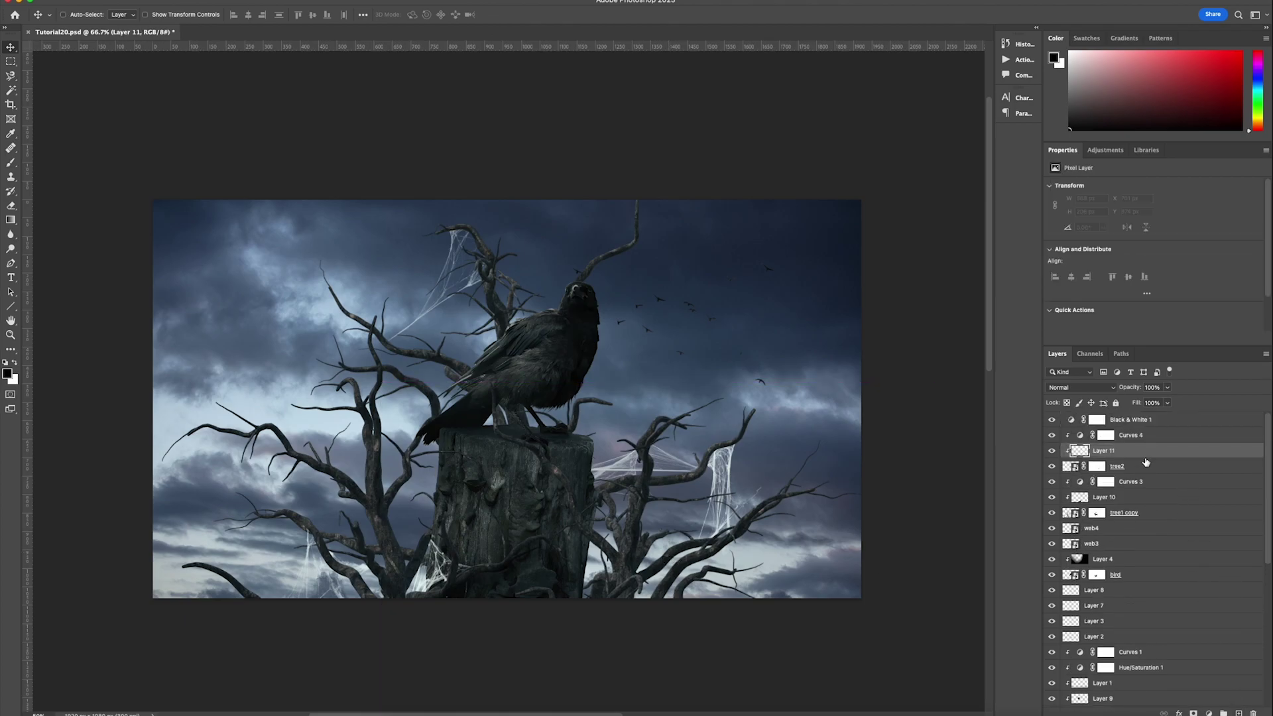
- Darken the lower part of tree2 with black-to-transparent gradients on a new layer clipped to it
{"action": "key", "text": "g"}
{"action": "left_click_drag", "start_coordinate": [724, 662], "coordinate": [616, 521]}
{"action": "left_click_drag", "start_coordinate": [693, 617], "coordinate": [633, 531]}
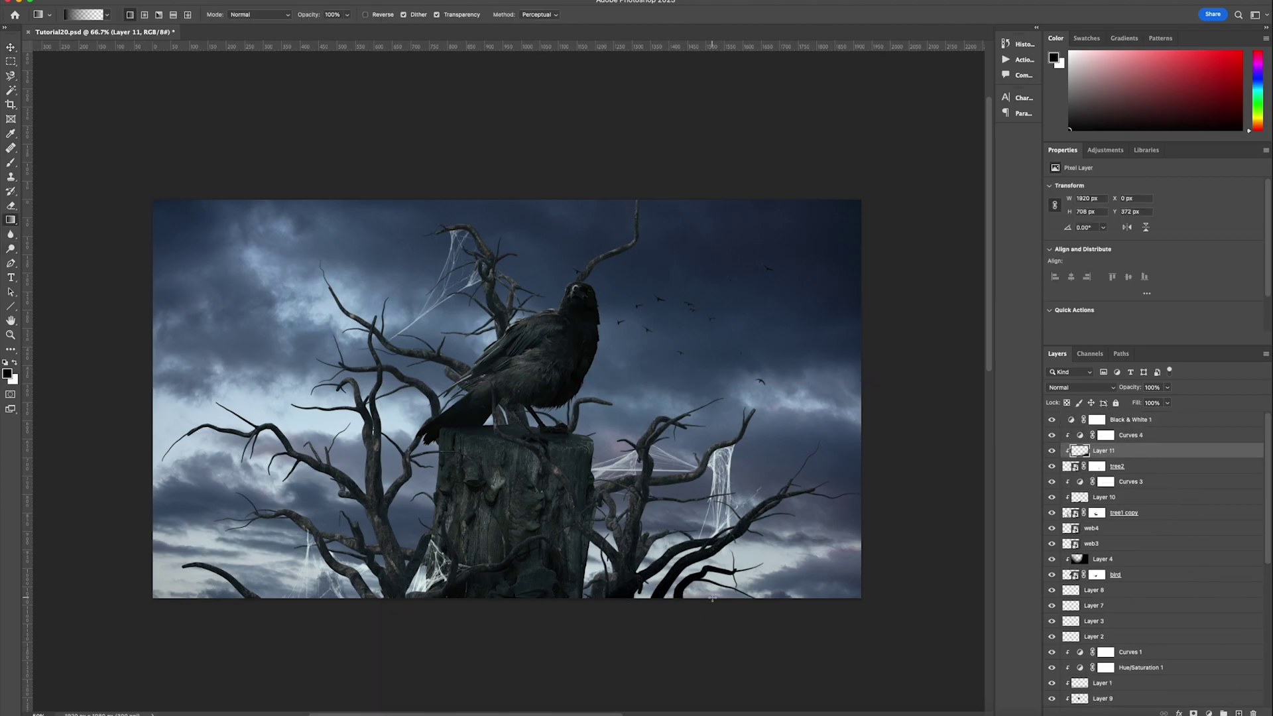
{"action": "key", "text": "v"}
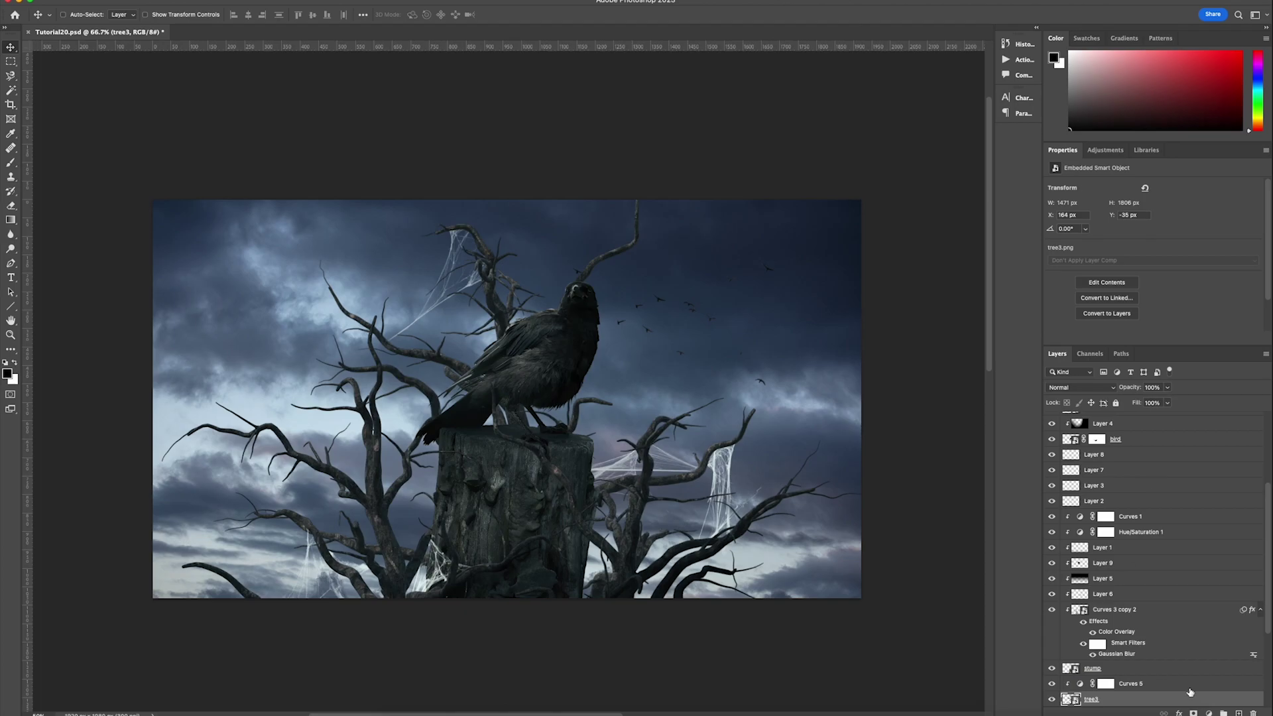
- Brush soft black shading onto the right-hand branches on a new layer clipped to tree3
{"action": "left_click", "coordinate": [11, 163]}
{"action": "mouse_move", "coordinate": [671, 508]}
{"action": "left_mouse_down"}
{"action": "mouse_move", "coordinate": [717, 493]}
{"action": "mouse_move", "coordinate": [732, 466]}
{"action": "mouse_move", "coordinate": [694, 522]}
{"action": "left_mouse_up"}
{"action": "key", "text": "v"}
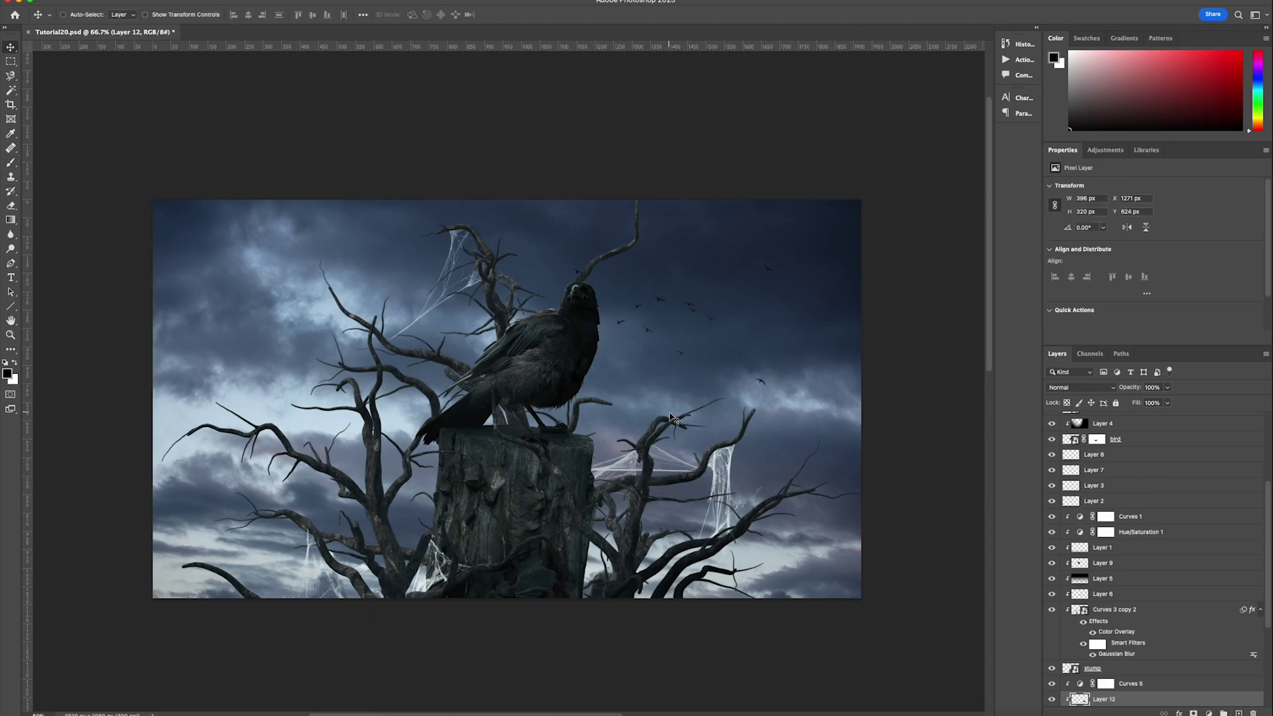
- Add a Curves adjustment above all layers and pull the white point down to darken the image
{"action": "scroll", "coordinate": [1150, 454], "scroll_direction": "up", "scroll_amount": 5}
{"action": "left_click", "coordinate": [1172, 421]}
{"action": "left_click", "coordinate": [1209, 713]}
{"action": "left_click", "coordinate": [1226, 529]}
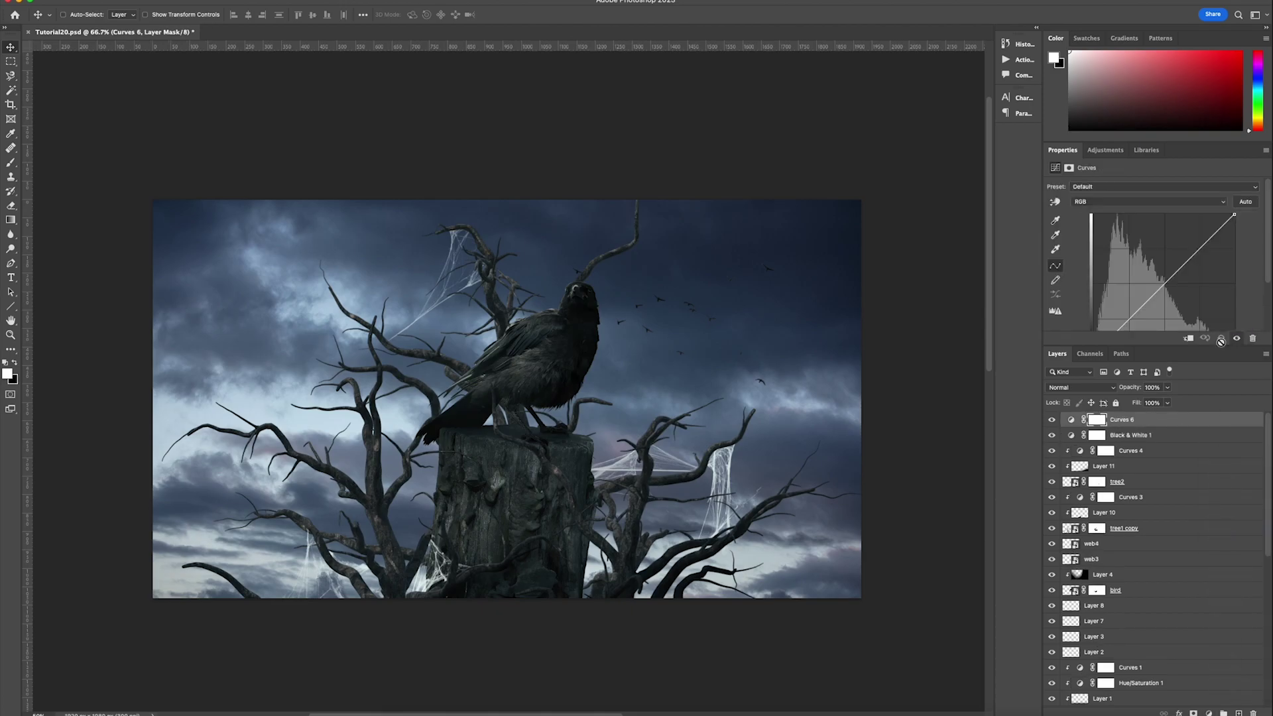
{"action": "left_click_drag", "start_coordinate": [1235, 215], "coordinate": [1235, 262]}
- Paint black on the new Curves mask with a large soft brush to restore brightness in the upper sky
{"action": "left_click", "coordinate": [1097, 420]}
{"action": "key", "text": "b"}
{"action": "key", "text": "x"}
{"action": "left_click", "coordinate": [79, 17]}
{"action": "mouse_move", "coordinate": [94, 49]}
{"action": "left_mouse_down"}
{"action": "mouse_move", "coordinate": [127, 49]}
{"action": "mouse_move", "coordinate": [114, 50]}
{"action": "left_mouse_up"}
{"action": "mouse_move", "coordinate": [405, 214]}
{"action": "left_mouse_down"}
{"action": "mouse_move", "coordinate": [361, 232]}
{"action": "mouse_move", "coordinate": [426, 227]}
{"action": "mouse_move", "coordinate": [252, 287]}
{"action": "mouse_move", "coordinate": [511, 261]}
{"action": "mouse_move", "coordinate": [572, 204]}
{"action": "left_mouse_up"}
{"action": "key", "text": "v"}
- Add a Photo Filter adjustment on top using Warming Filter (85) at 39% density
{"action": "left_click", "coordinate": [1209, 714]}
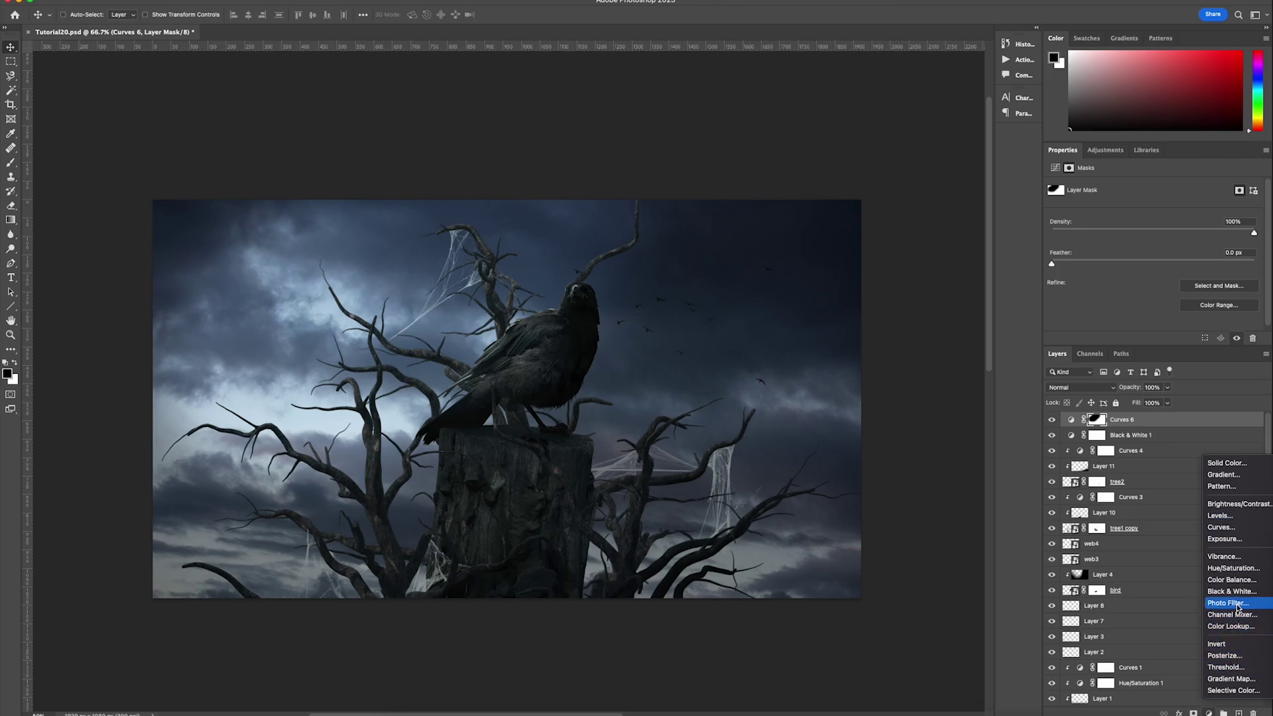
{"action": "left_click", "coordinate": [1228, 603]}
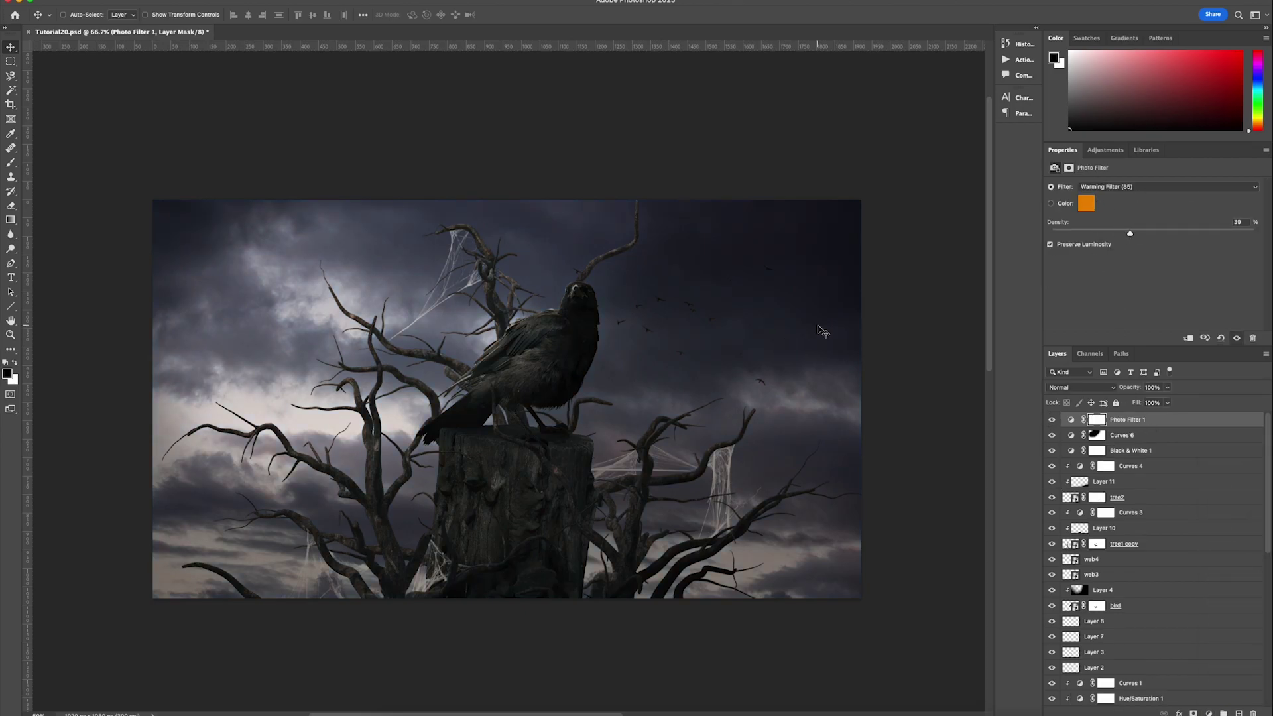
- Draw a white rectangle about 1505 × 442 px over the upper-left part of the canvas, above all layers
{"action": "left_click", "coordinate": [1238, 714]}
{"action": "key", "text": "x"}
{"action": "right_click", "coordinate": [10, 306]}
{"action": "left_click", "coordinate": [58, 304]}
{"action": "left_click_drag", "start_coordinate": [131, 167], "coordinate": [686, 329]}
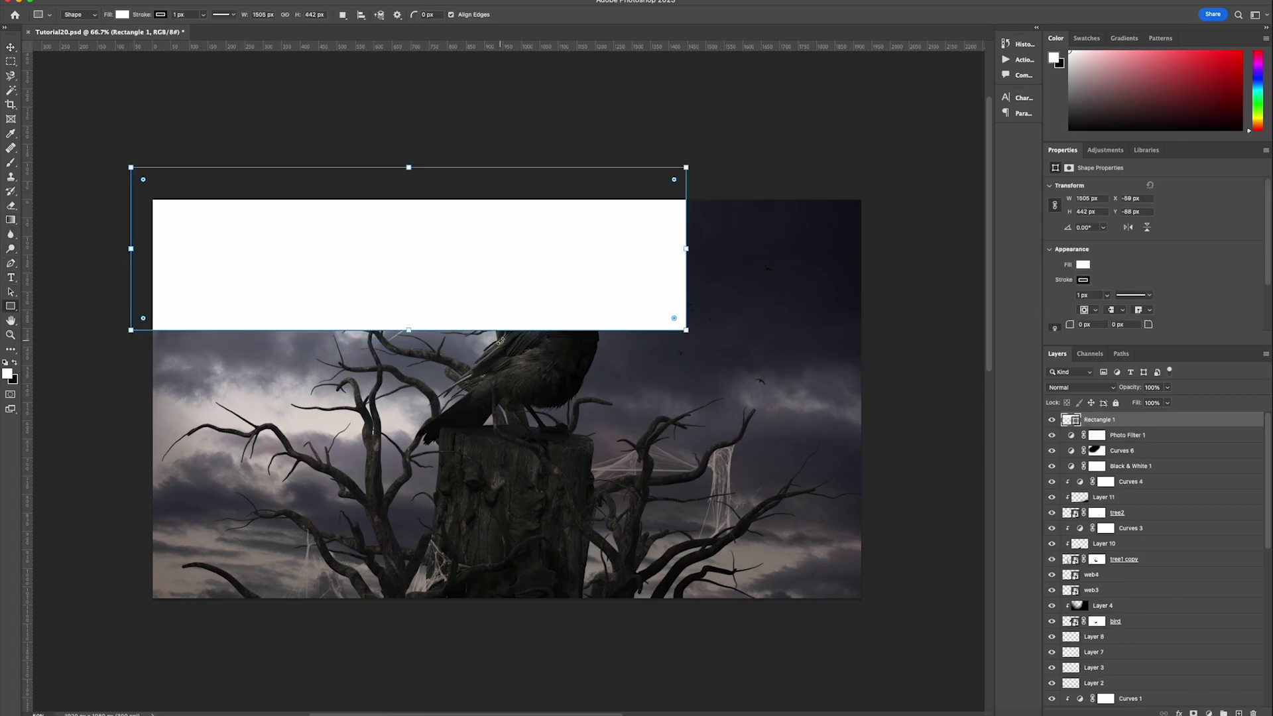
- Rotate the white rectangle about 19° clockwise so it slopes down across the crow
{"action": "key", "text": "super+t"}
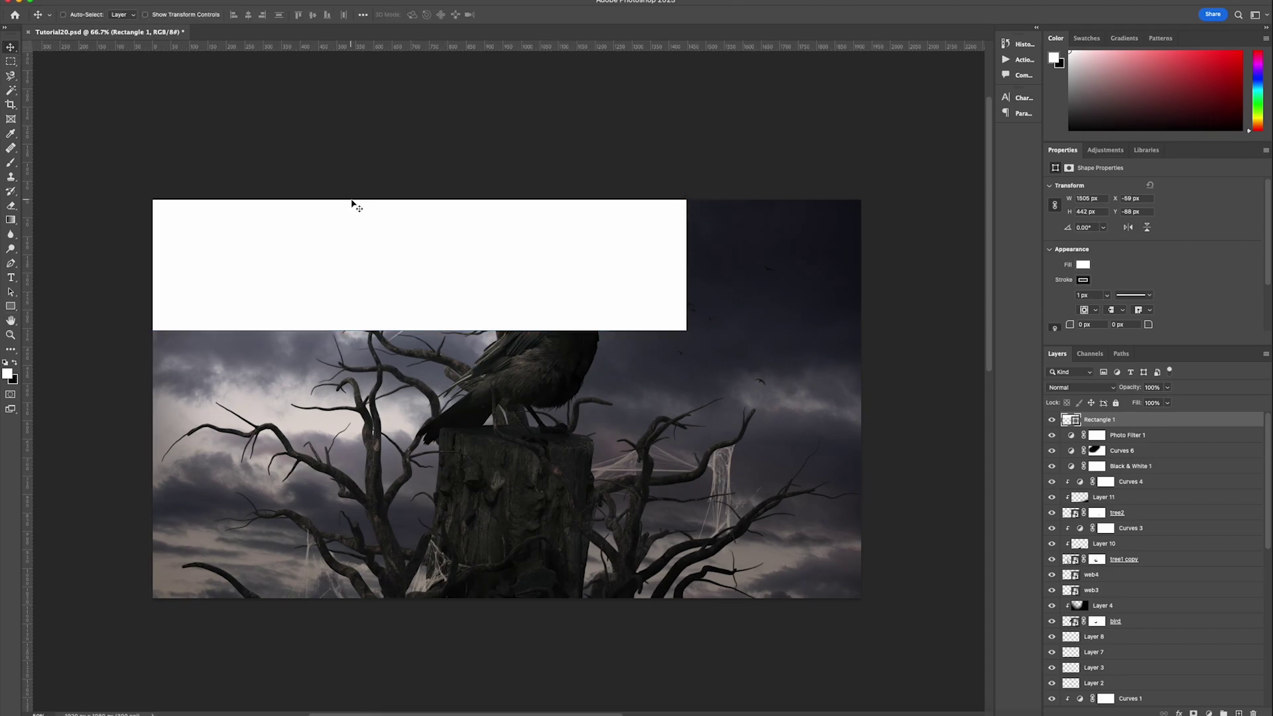
{"action": "right_click", "coordinate": [667, 241]}
{"action": "left_click", "coordinate": [697, 295]}
{"action": "left_click_drag", "start_coordinate": [710, 323], "coordinate": [551, 394]}
{"action": "key", "text": "Return"}
- Pull the rectangle's two right-hand corners up and down to form a widening light-ray shape that extends below the canvas
{"action": "key", "text": "p"}
{"action": "left_click_drag", "start_coordinate": [662, 353], "coordinate": [687, 195]}
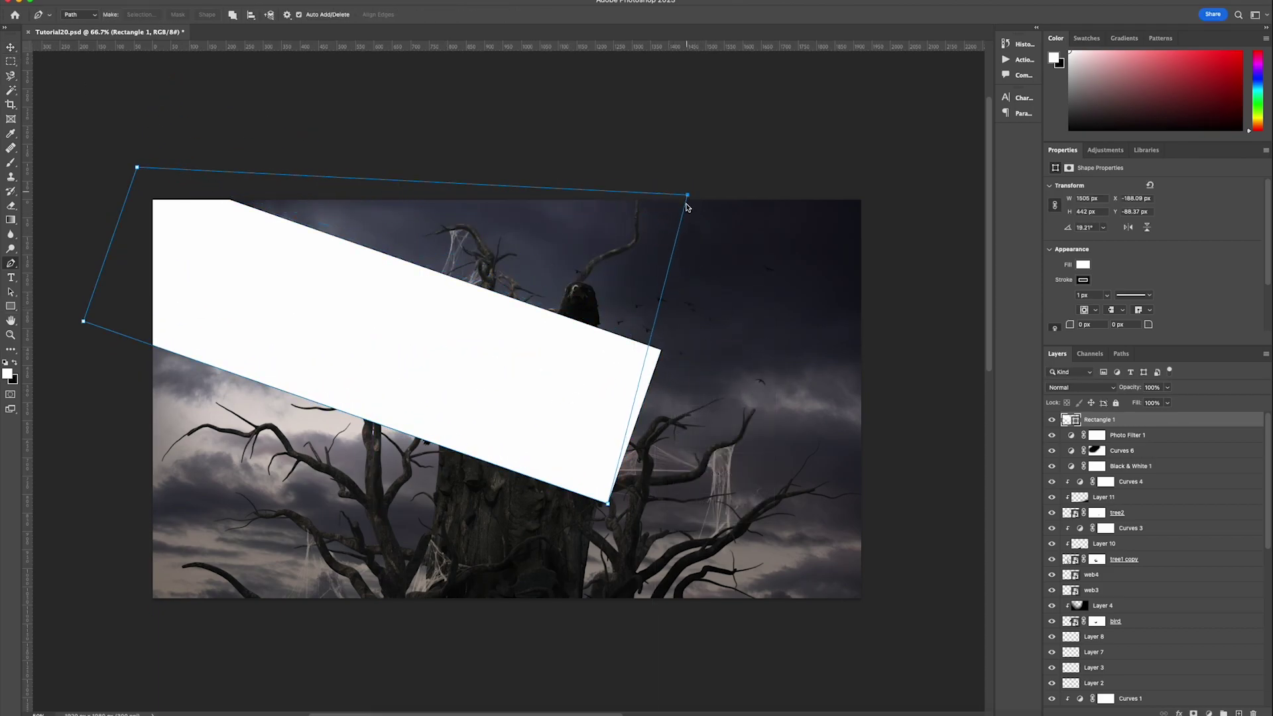
{"action": "left_click", "coordinate": [785, 231]}
{"action": "left_click_drag", "start_coordinate": [608, 504], "coordinate": [577, 696]}
{"action": "key", "text": "Return"}
- Convert the light-ray shape to a smart object and soften it with a Gaussian Blur
{"action": "left_click", "coordinate": [96, 0]}
{"action": "mouse_move", "coordinate": [136, 124]}
{"action": "left_click", "coordinate": [270, 163]}
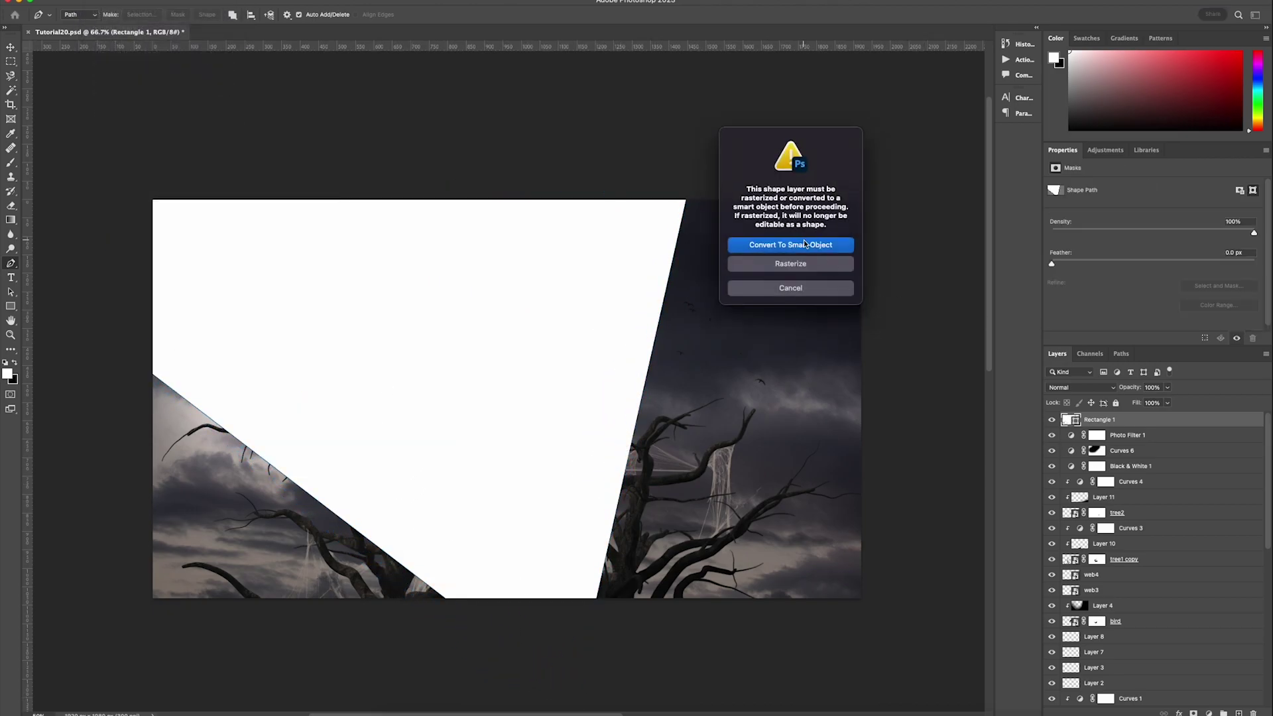
{"action": "left_click", "coordinate": [762, 245]}
{"action": "key", "text": "Return"}
- Apply a Motion Blur to the light ray to spread its edges
{"action": "left_click", "coordinate": [100, 1]}
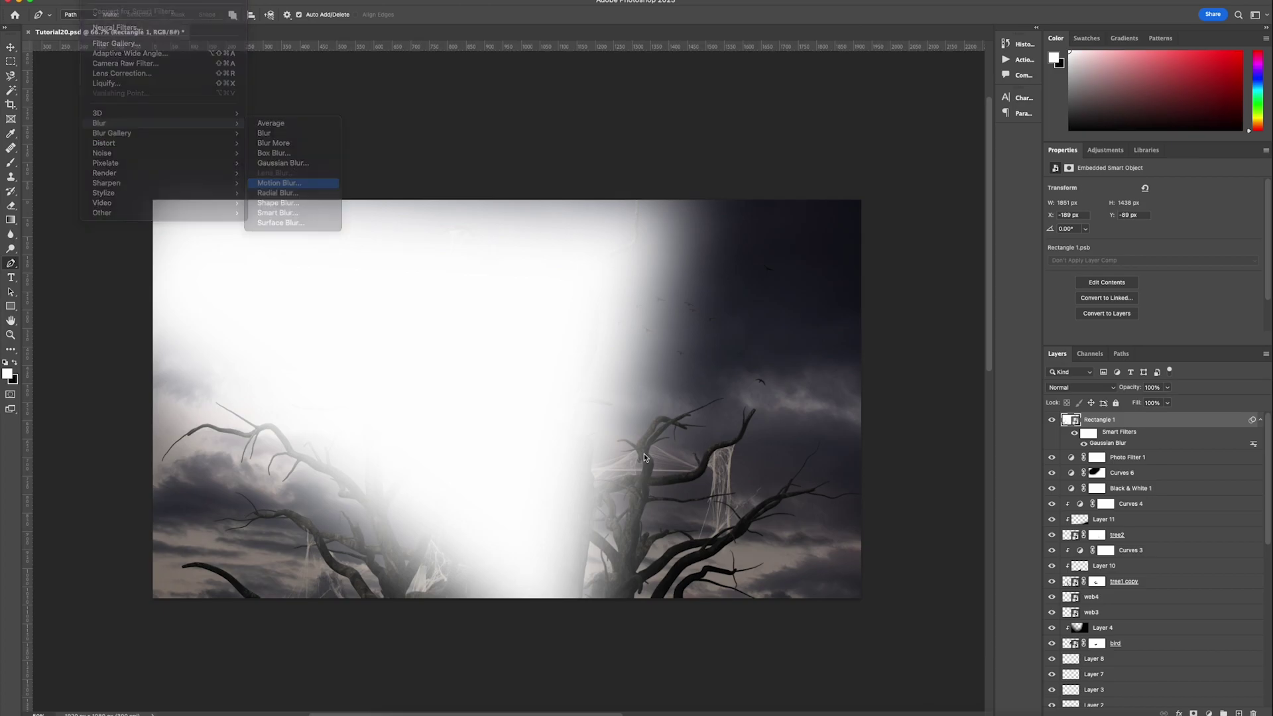
{"action": "left_click", "coordinate": [278, 184]}
{"action": "left_click_drag", "start_coordinate": [1135, 525], "coordinate": [1170, 524]}
{"action": "left_click", "coordinate": [1219, 346]}
- Set the light ray's opacity to 22% and fade it toward the lower right with a gradient on a new layer mask
{"action": "left_click", "coordinate": [1167, 387]}
{"action": "left_click_drag", "start_coordinate": [1170, 402], "coordinate": [1130, 406]}
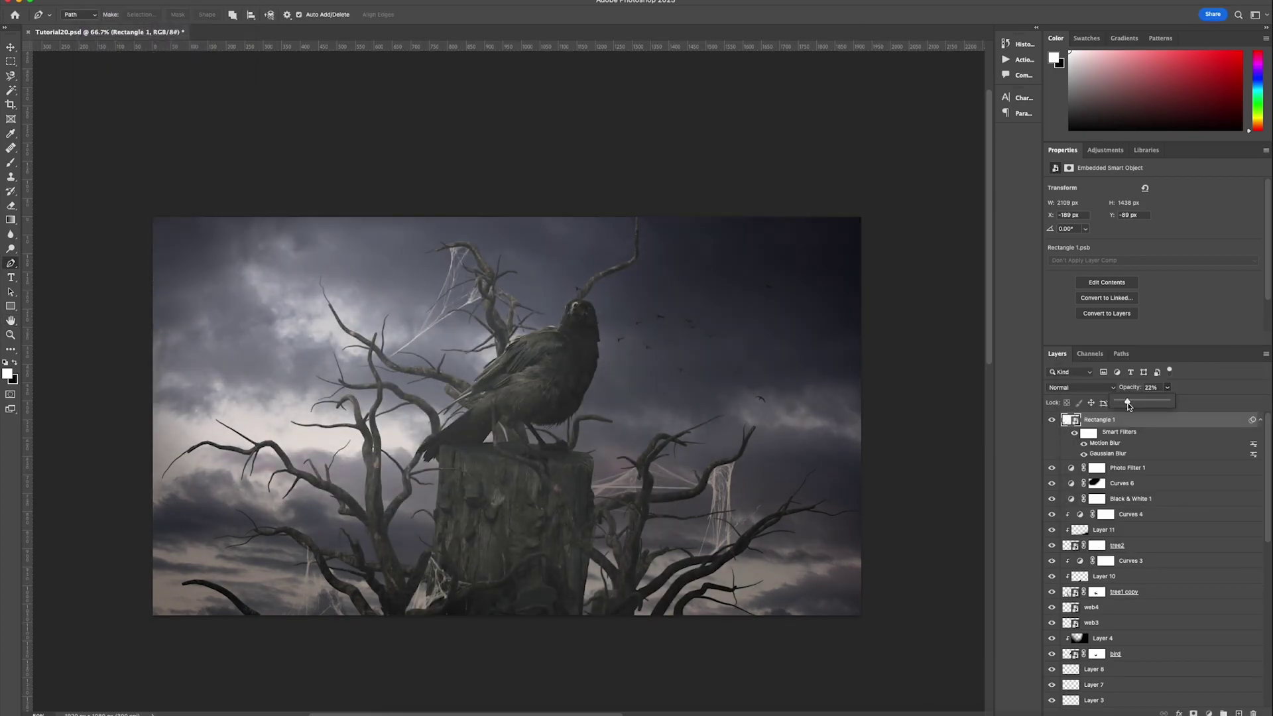
{"action": "left_click", "coordinate": [1194, 713]}
{"action": "left_click", "coordinate": [11, 219]}
{"action": "left_click_drag", "start_coordinate": [761, 571], "coordinate": [133, 204]}
- Move the light ray layer below Black & White 1 and lock the three adjustment layers above it
{"action": "left_click_drag", "start_coordinate": [1144, 427], "coordinate": [1144, 506]}
{"action": "key", "text": "x"}
{"action": "key", "text": "z"}
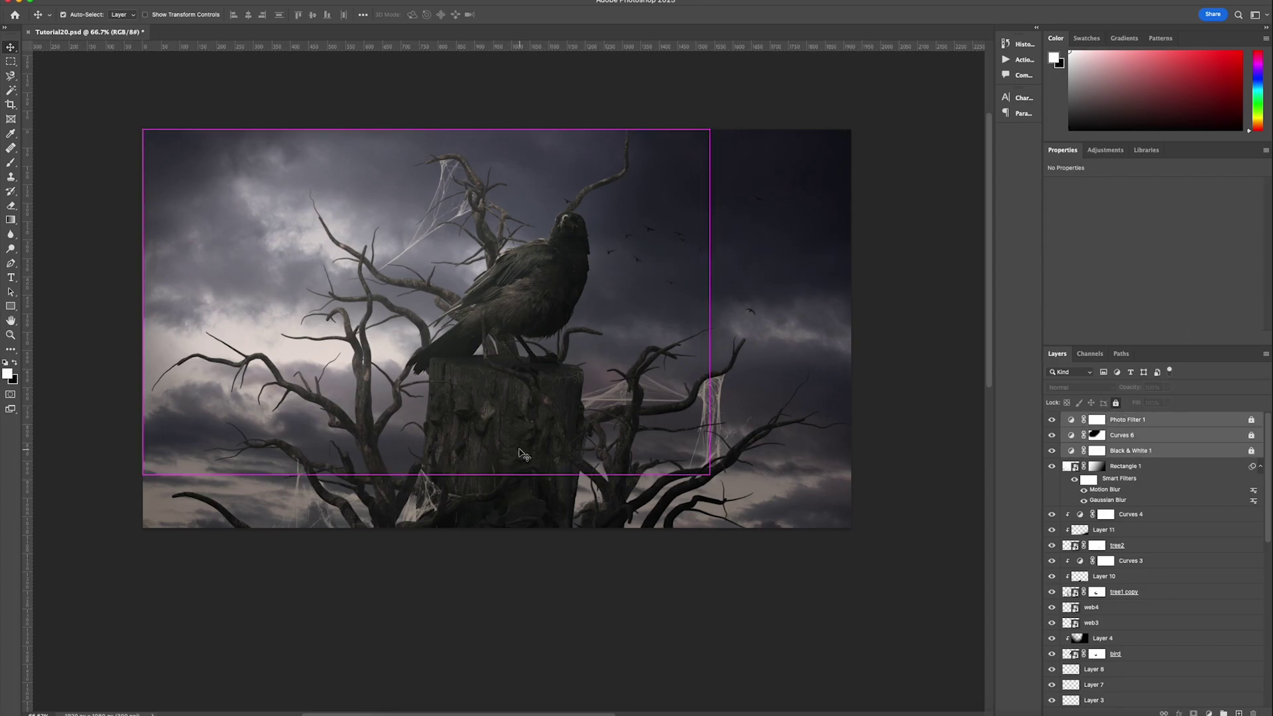
{"action": "left_click", "coordinate": [523, 455]}
- Darken the stump's lower-right side with a black-to-transparent gradient on a new layer clipped to it, and save the document
{"action": "scroll", "coordinate": [1144, 538], "scroll_direction": "down", "scroll_amount": 10}
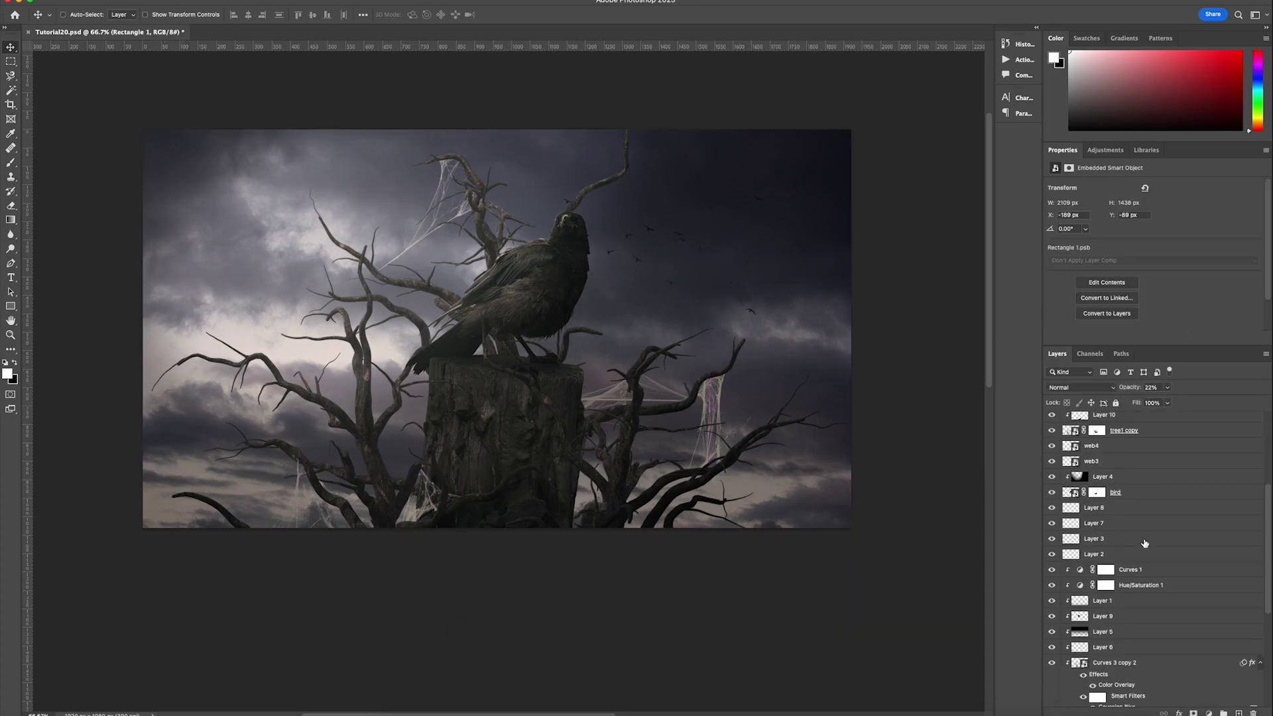
{"action": "scroll", "coordinate": [1144, 542], "scroll_direction": "up", "scroll_amount": 1}
{"action": "left_click", "coordinate": [1143, 540]}
{"action": "left_click", "coordinate": [1239, 712]}
{"action": "left_click", "coordinate": [11, 220]}
{"action": "left_click", "coordinate": [15, 363]}
{"action": "left_click_drag", "start_coordinate": [569, 508], "coordinate": [468, 421]}
{"action": "key", "text": "v"}
{"action": "left_click_drag", "start_coordinate": [741, 445], "coordinate": [775, 428]}
{"action": "key", "text": "super+s"}
- Place the spider image above Curves 1, scale it to about 132 × 124 px and position it on the stump
{"action": "scroll", "coordinate": [752, 344], "scroll_direction": "up", "scroll_amount": 2}
{"action": "scroll", "coordinate": [753, 344], "scroll_direction": "left", "scroll_amount": 1}
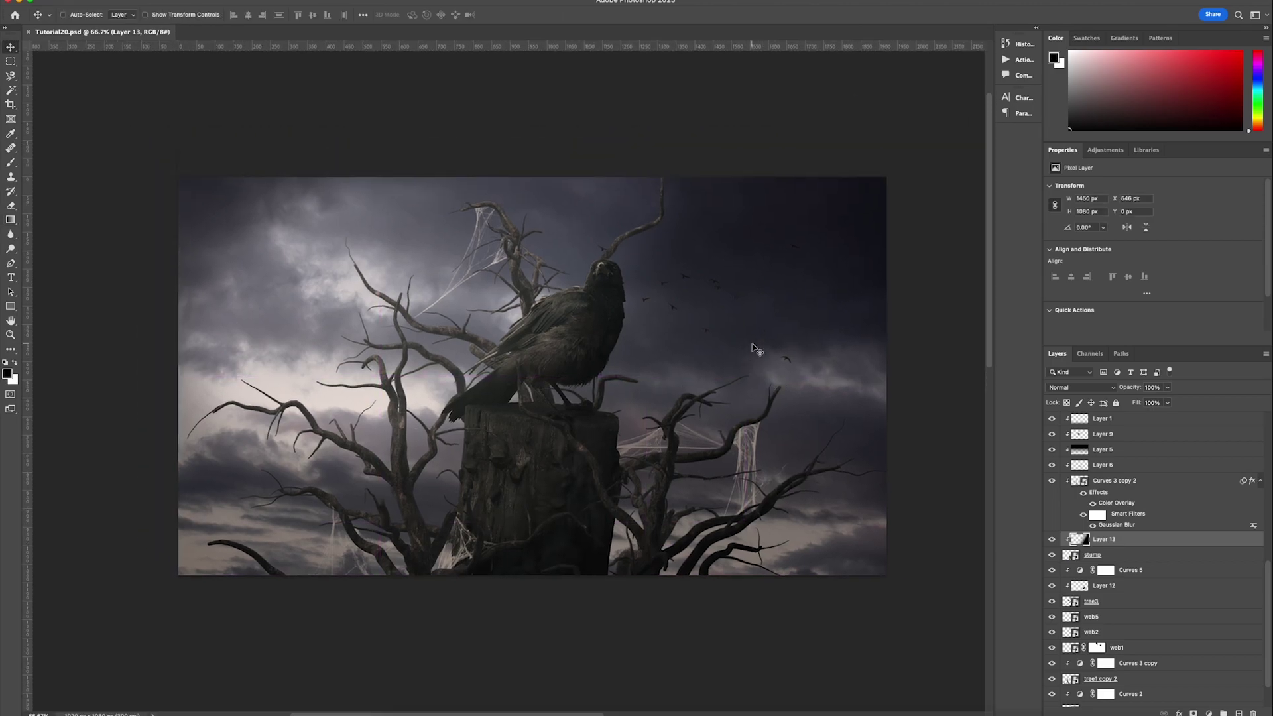
{"action": "scroll", "coordinate": [1132, 507], "scroll_direction": "up", "scroll_amount": 5}
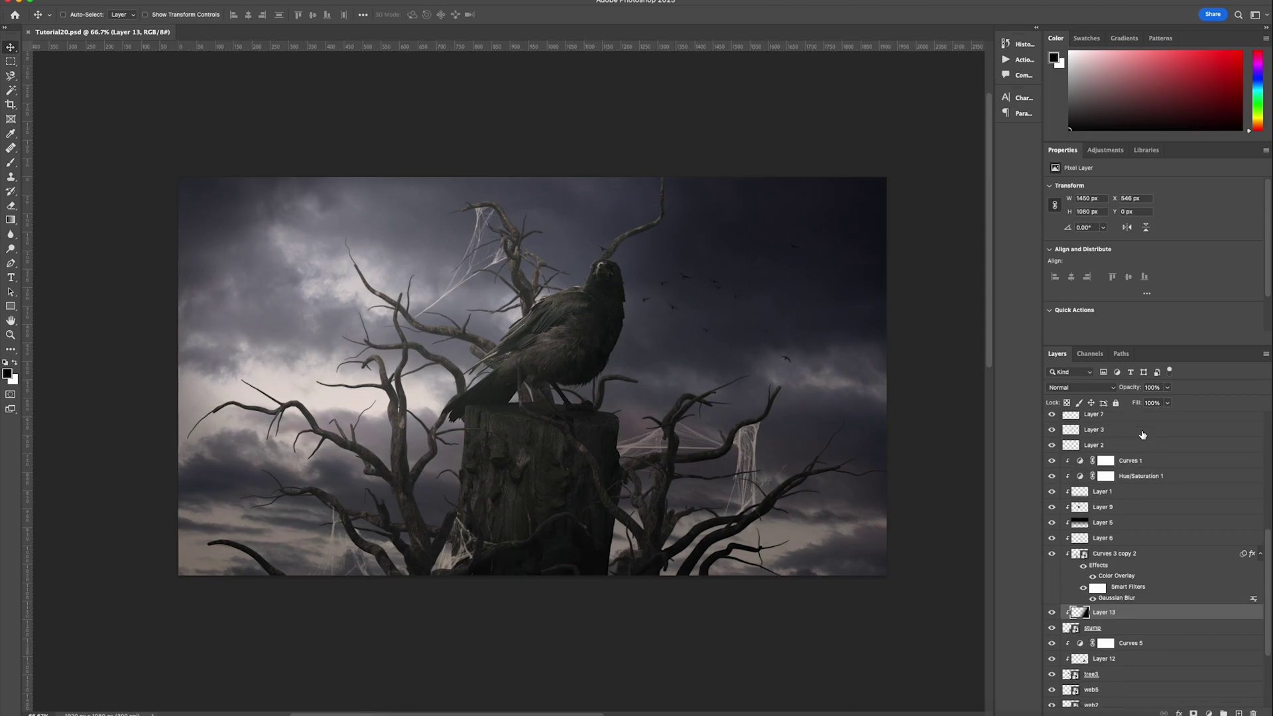
{"action": "left_click", "coordinate": [1105, 461]}
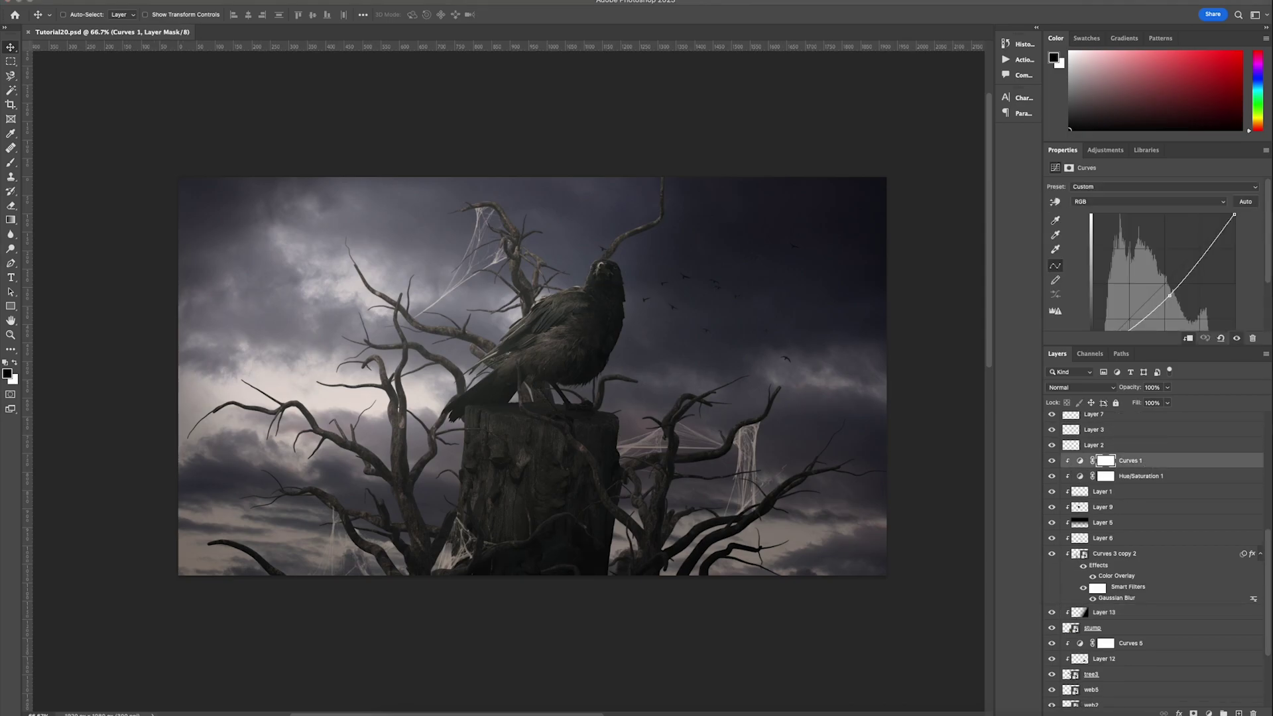
{"action": "left_click_drag", "start_coordinate": [245, 423], "coordinate": [369, 433]}
{"action": "left_click_drag", "start_coordinate": [730, 376], "coordinate": [462, 377]}
{"action": "left_click_drag", "start_coordinate": [431, 376], "coordinate": [559, 458]}
{"action": "left_click_drag", "start_coordinate": [546, 465], "coordinate": [545, 450]}
{"action": "left_click_drag", "start_coordinate": [548, 453], "coordinate": [547, 453]}
- Add a Curves adjustment for the spider and shift its midtone point slightly
{"action": "left_click", "coordinate": [1208, 712]}
{"action": "left_click", "coordinate": [1226, 529]}
{"action": "left_click_drag", "start_coordinate": [1171, 298], "coordinate": [1178, 290]}
- Give the Spider5 layer a black Normal-mode drop shadow with about 83% opacity, 142° angle, 6 px distance and 5 px size
{"action": "double_click", "coordinate": [1147, 476]}
{"action": "left_click", "coordinate": [860, 464]}
{"action": "left_click_drag", "start_coordinate": [1008, 310], "coordinate": [1041, 310]}
{"action": "left_click", "coordinate": [1018, 295]}
{"action": "left_click", "coordinate": [1015, 201]}
{"action": "left_click_drag", "start_coordinate": [1034, 368], "coordinate": [1002, 347]}
{"action": "left_click", "coordinate": [1074, 295]}
{"action": "left_click", "coordinate": [908, 636]}
{"action": "left_click", "coordinate": [1142, 497]}
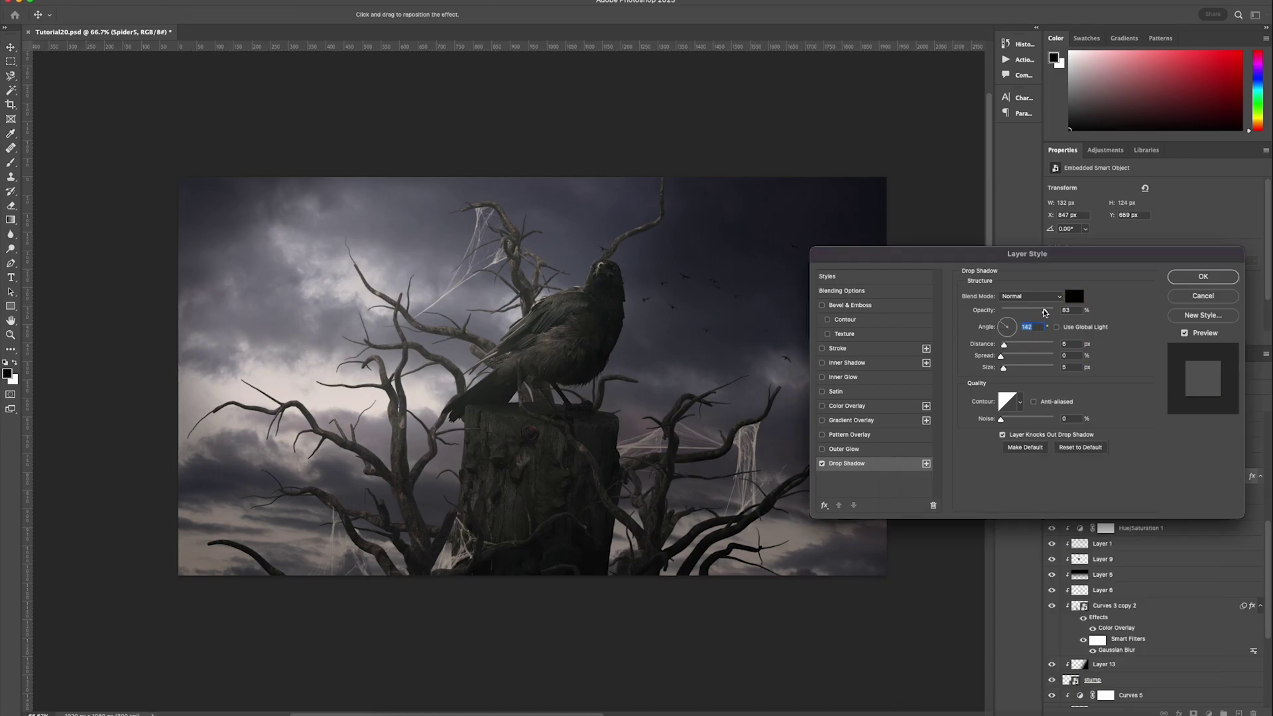
{"action": "left_click", "coordinate": [1188, 276]}
{"action": "mouse_move", "coordinate": [587, 449]}
{"action": "left_mouse_down"}
{"action": "mouse_move", "coordinate": [600, 427]}
{"action": "mouse_move", "coordinate": [587, 449]}
{"action": "left_mouse_up"}
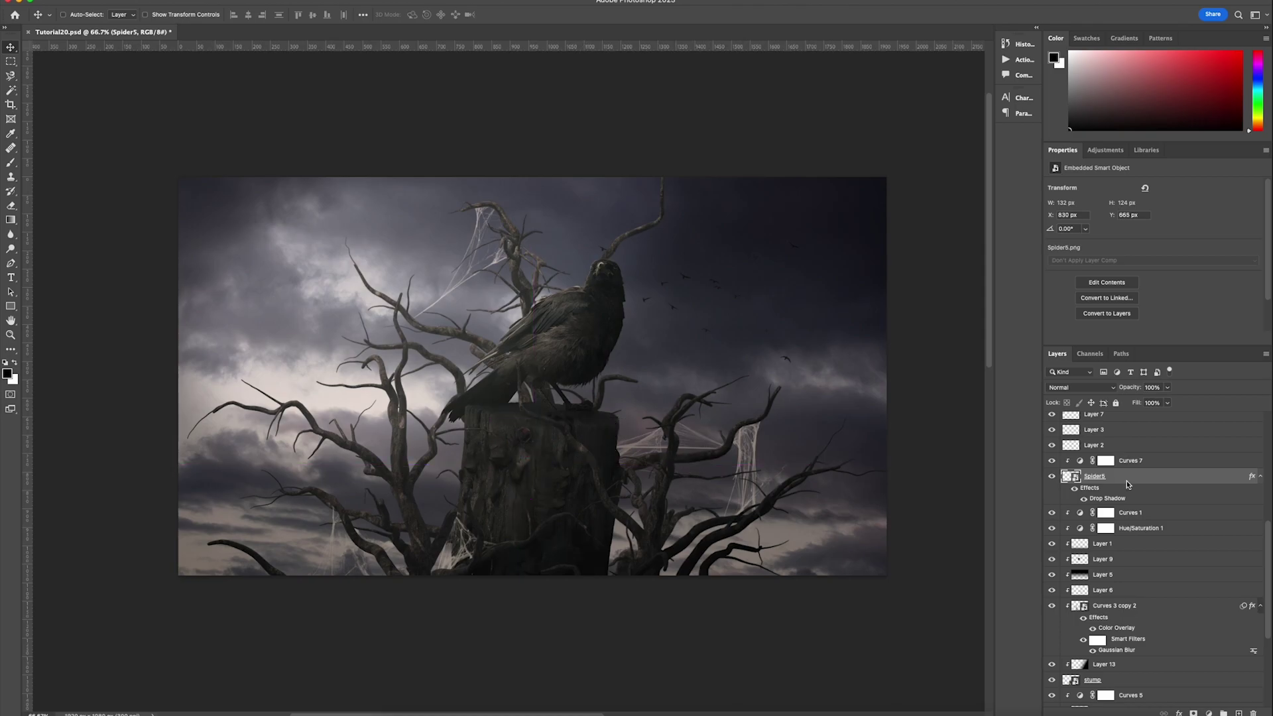
- Add a black Hard Light inner shadow to Spider5 with 30° angle, 18 px distance and 13 px size, and move the spider lower on the stump
{"action": "double_click", "coordinate": [1167, 482]}
{"action": "left_click", "coordinate": [847, 363]}
{"action": "left_click", "coordinate": [1074, 295]}
{"action": "left_click", "coordinate": [907, 637]}
{"action": "left_click", "coordinate": [1147, 494]}
{"action": "left_click_drag", "start_coordinate": [1009, 366], "coordinate": [1007, 369]}
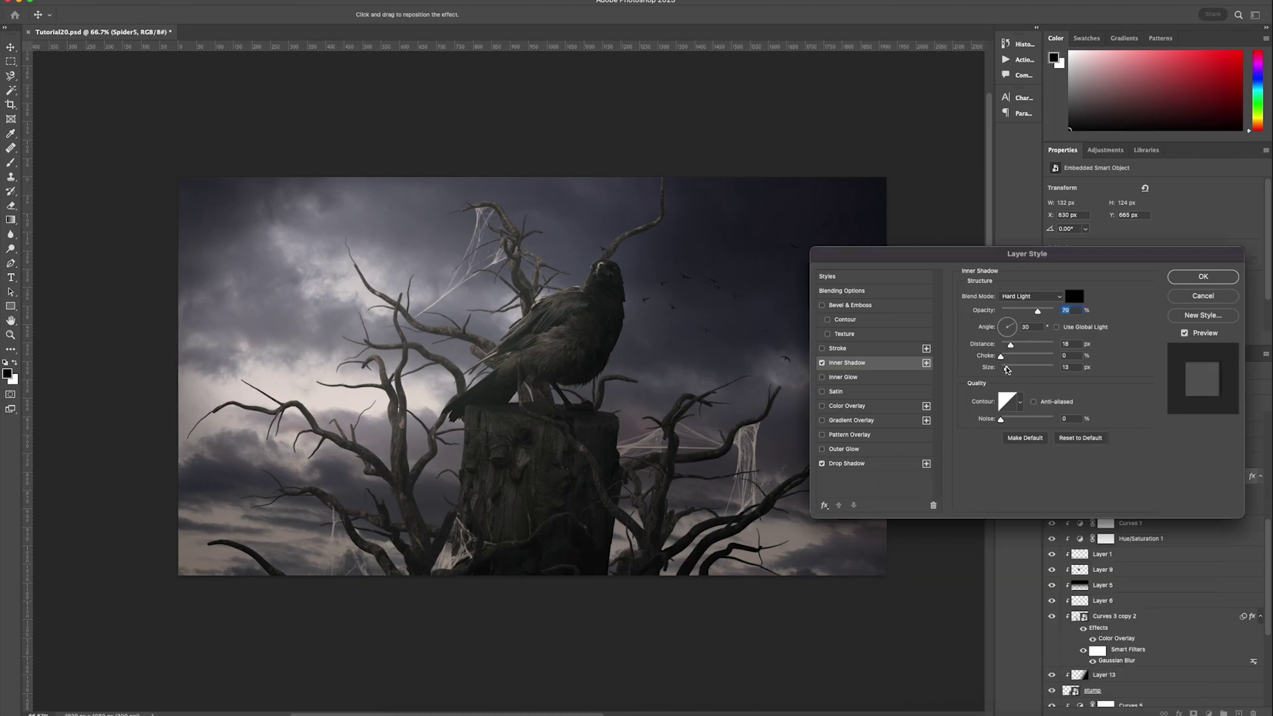
{"action": "key", "text": "Return"}
{"action": "left_click_drag", "start_coordinate": [545, 459], "coordinate": [671, 516]}
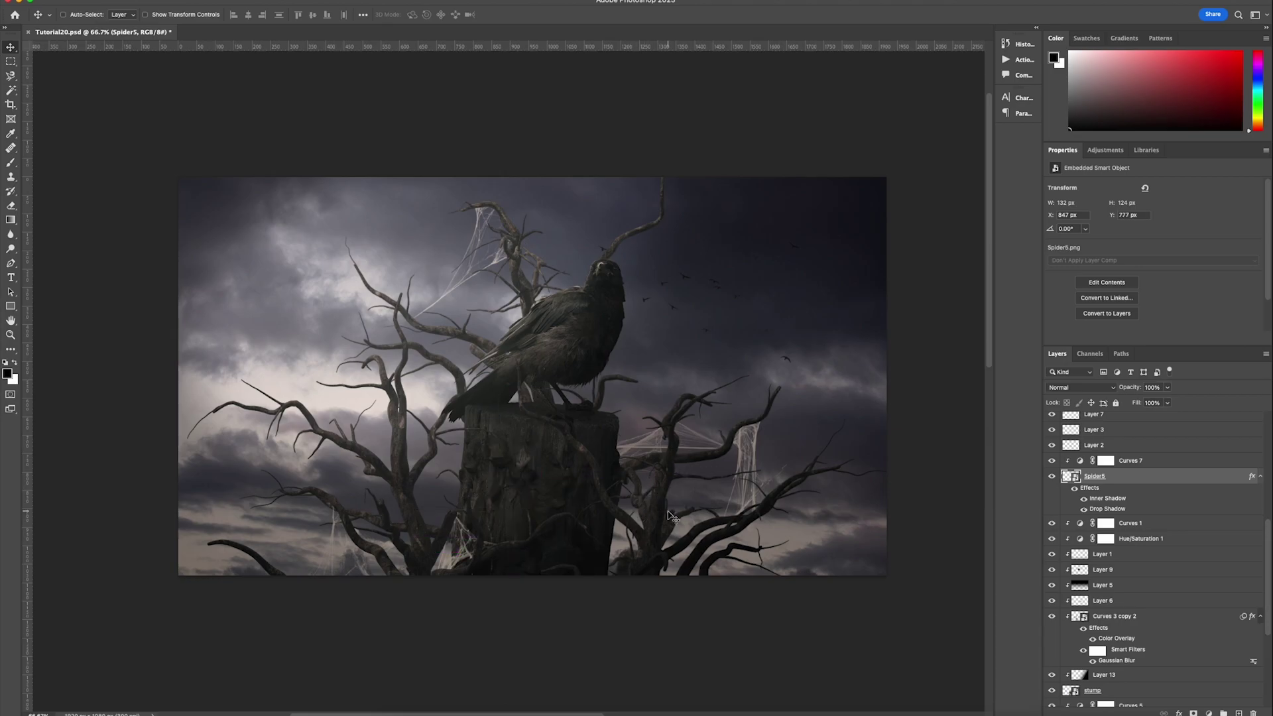
- Place the Spider6 image above Curves 7, scale it down and position it on the stump's lower-right side
{"action": "left_click", "coordinate": [1106, 461]}
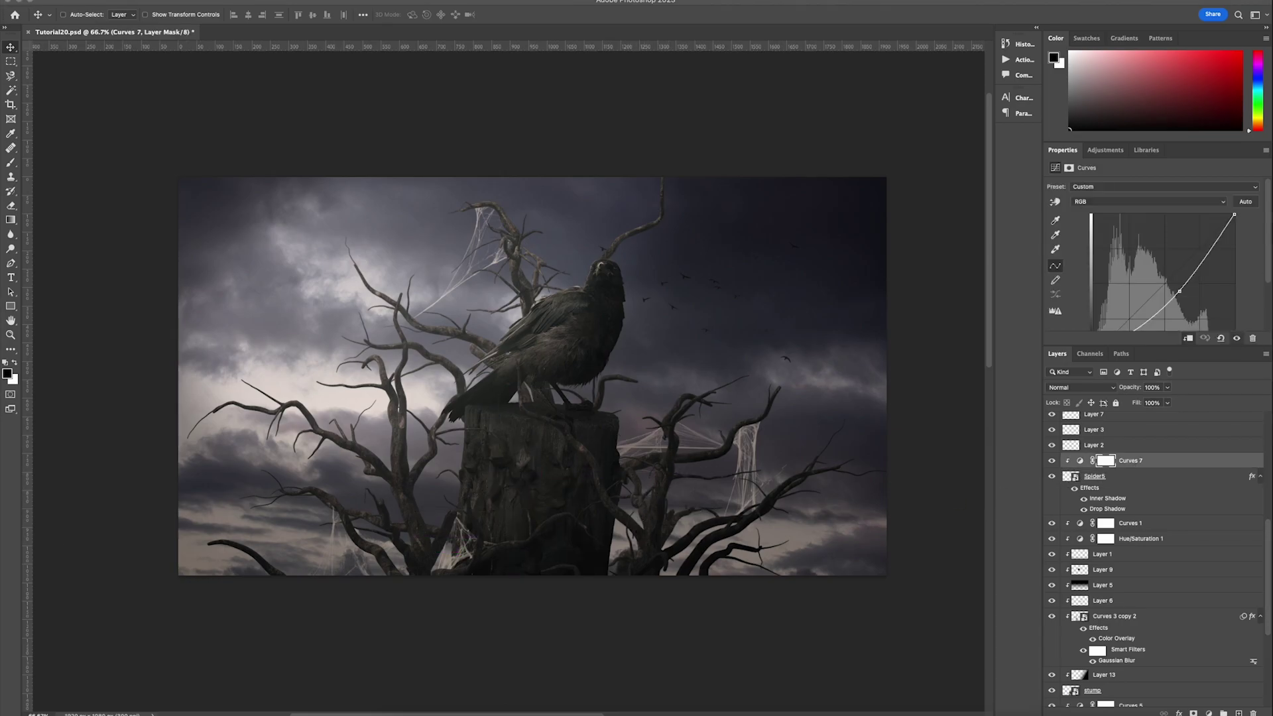
{"action": "left_click_drag", "start_coordinate": [560, 454], "coordinate": [626, 473]}
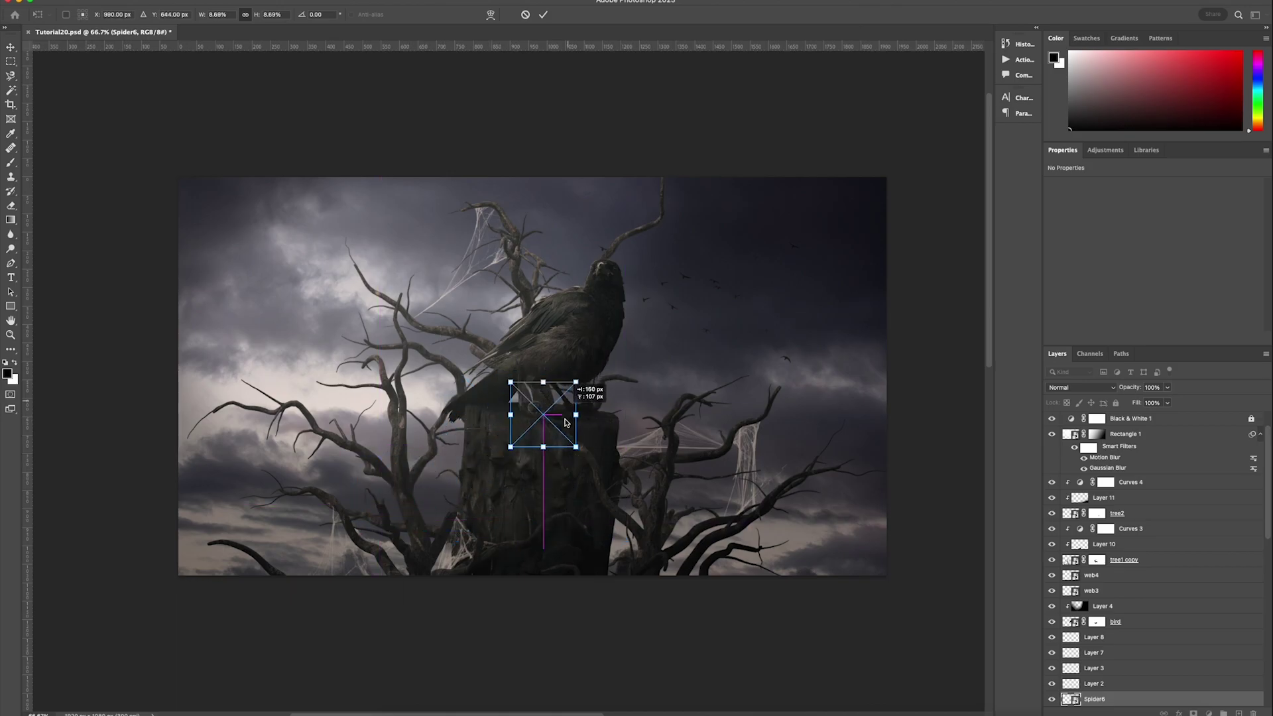
{"action": "left_click_drag", "start_coordinate": [648, 494], "coordinate": [557, 444]}
{"action": "left_click_drag", "start_coordinate": [637, 463], "coordinate": [669, 523]}
{"action": "key", "text": "Return"}
- Add a Curves adjustment clipped to Spider6 and pull its midtone point down to darken the spider
{"action": "left_click", "coordinate": [1208, 713]}
{"action": "left_click", "coordinate": [1224, 527]}
{"action": "right_click", "coordinate": [1172, 700]}
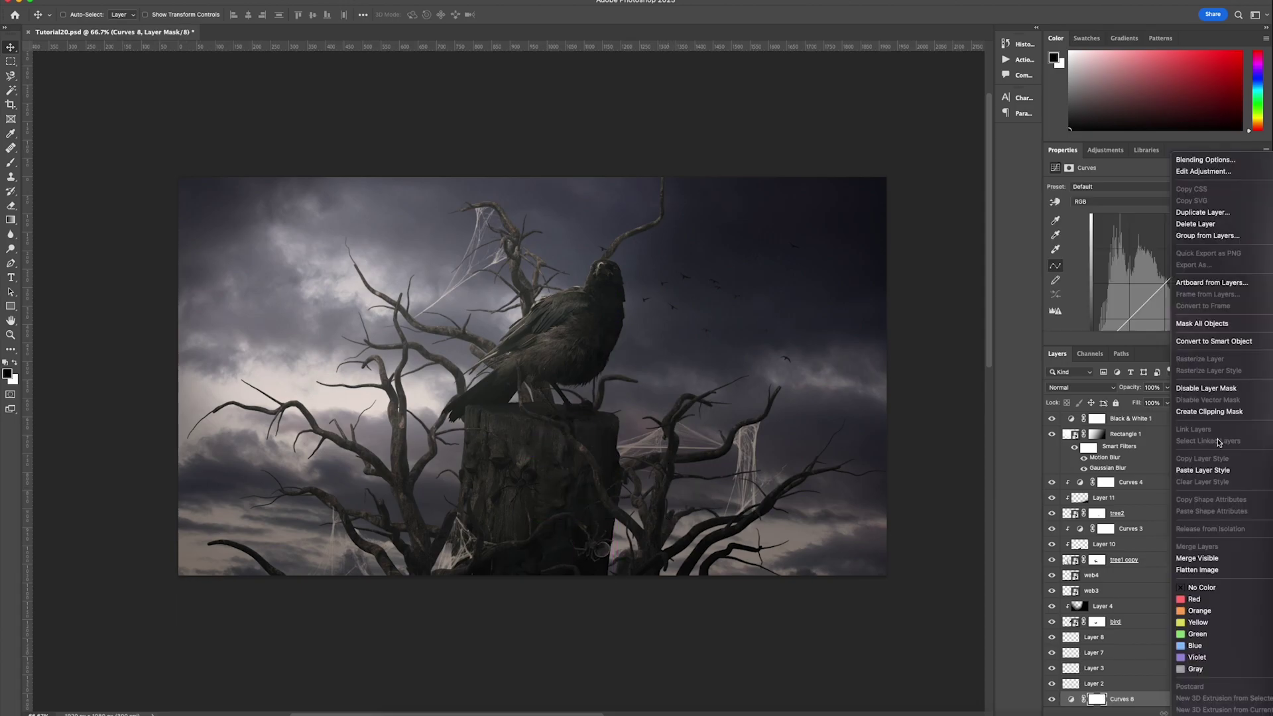
{"action": "left_click", "coordinate": [1210, 414]}
{"action": "left_click_drag", "start_coordinate": [1168, 281], "coordinate": [1180, 295]}
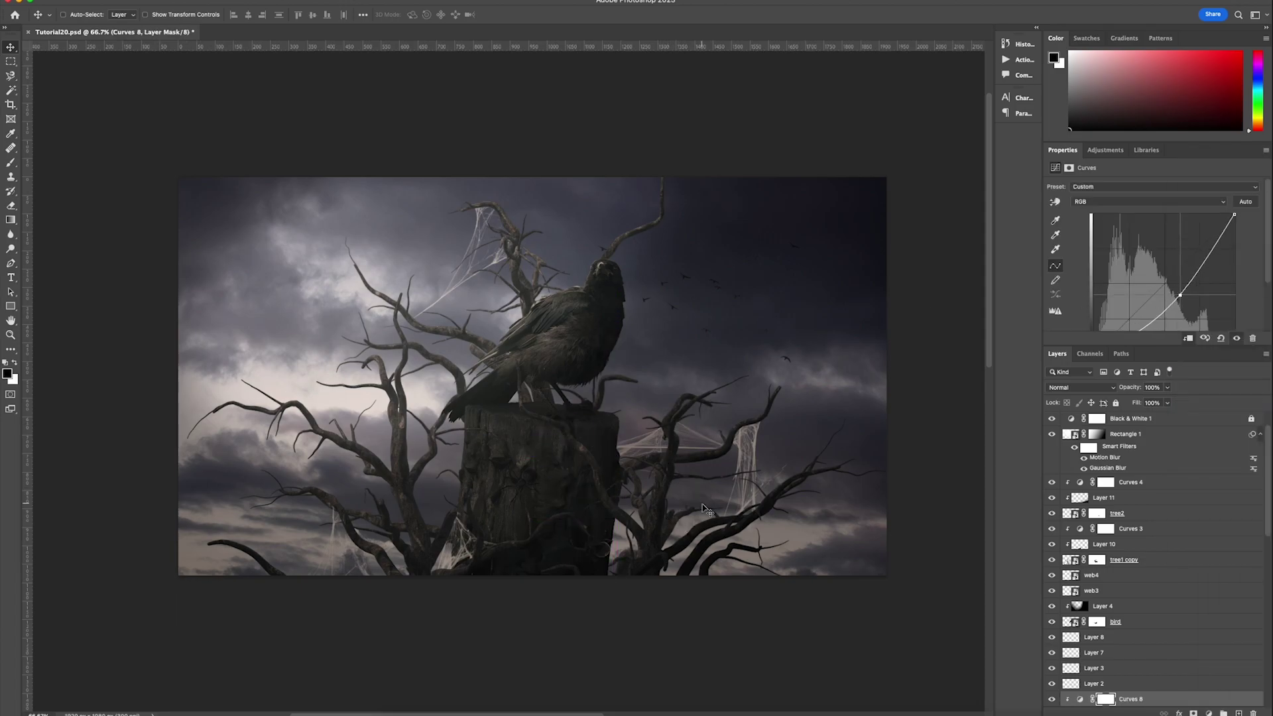
- Place the Spider2 image on the left tree, scale it to about 130 × 129 px and move its layer below tree1 copy 2
{"action": "scroll", "coordinate": [1120, 630], "scroll_direction": "down", "scroll_amount": 10}
{"action": "left_click", "coordinate": [1127, 621]}
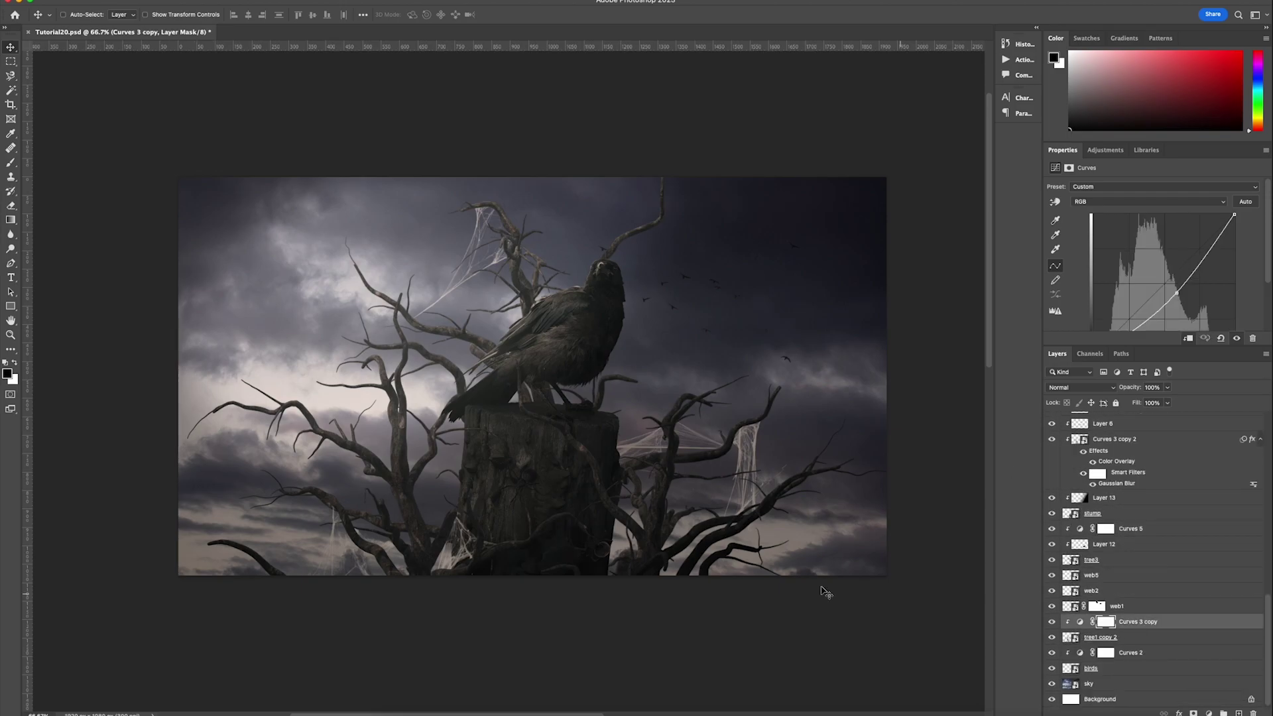
{"action": "left_click_drag", "start_coordinate": [368, 400], "coordinate": [369, 401]}
{"action": "left_click_drag", "start_coordinate": [732, 376], "coordinate": [414, 465]}
{"action": "key", "text": "Return"}
{"action": "left_click_drag", "start_coordinate": [496, 454], "coordinate": [524, 443]}
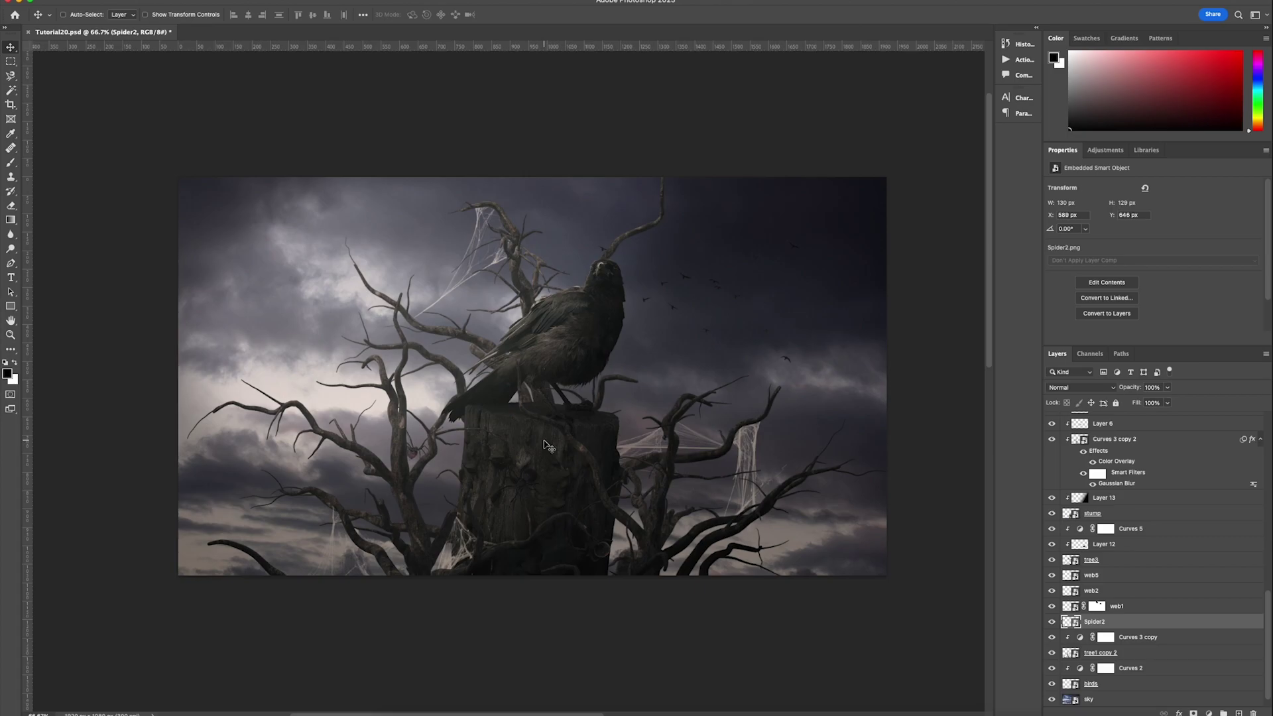
{"action": "left_click_drag", "start_coordinate": [1111, 620], "coordinate": [1111, 661]}
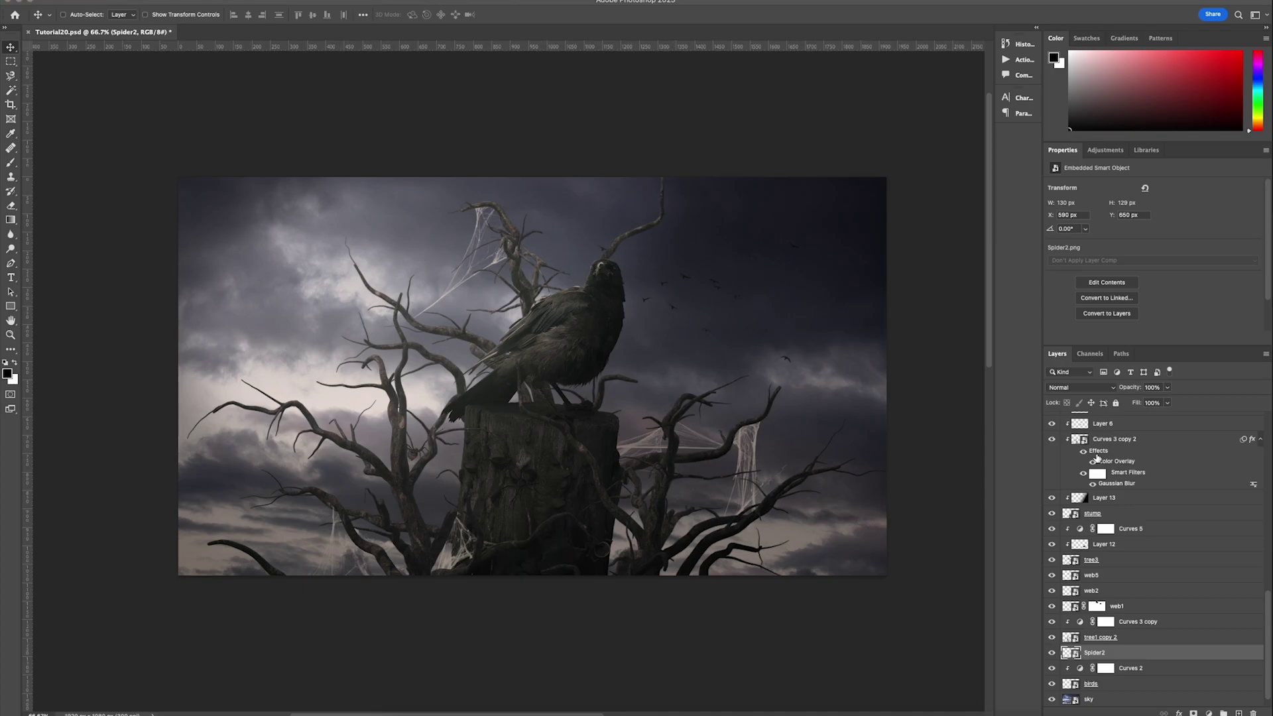
- Place the Spider1 image above Curves 4, scale it to about 111 × 52 px and position it in the sky beside the crow
{"action": "scroll", "coordinate": [1097, 457], "scroll_direction": "up", "scroll_amount": 5}
{"action": "left_click", "coordinate": [1154, 518]}
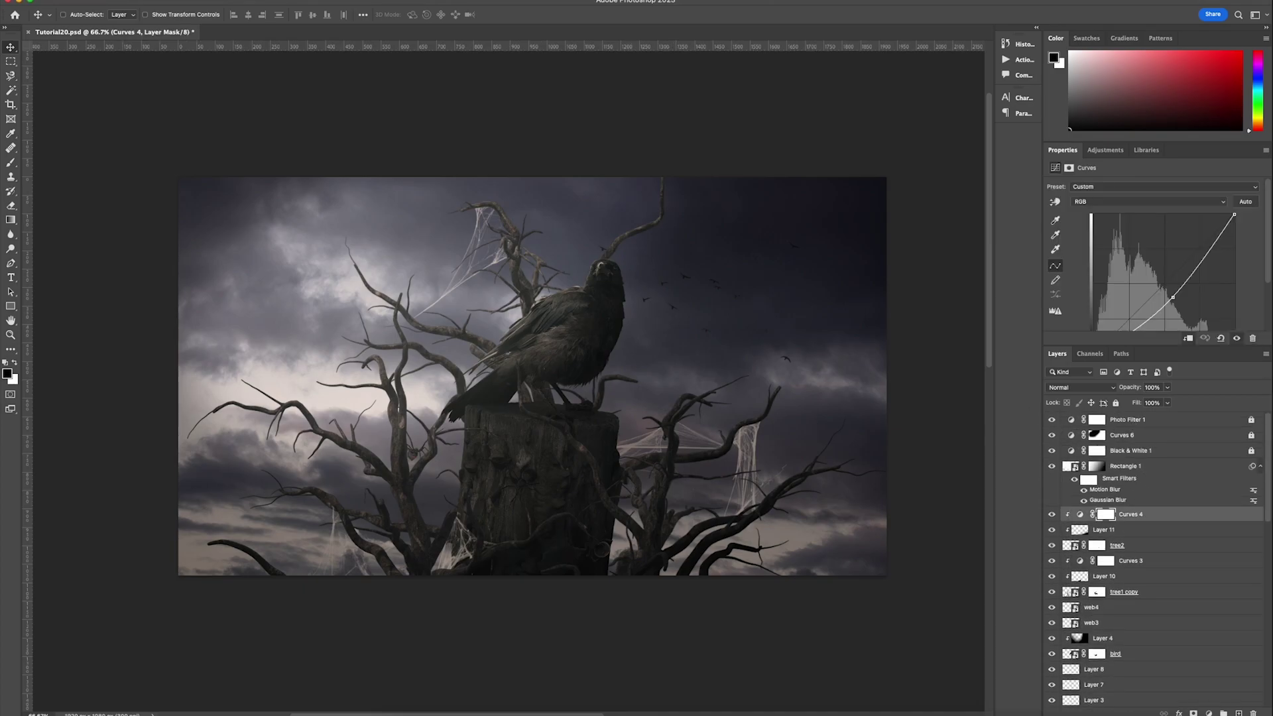
{"action": "left_click_drag", "start_coordinate": [551, 253], "coordinate": [550, 254]}
{"action": "left_click_drag", "start_coordinate": [528, 177], "coordinate": [528, 463]}
{"action": "left_click_drag", "start_coordinate": [532, 513], "coordinate": [672, 284]}
{"action": "left_click_drag", "start_coordinate": [727, 290], "coordinate": [694, 290]}
{"action": "left_click_drag", "start_coordinate": [666, 292], "coordinate": [675, 340]}
{"action": "key", "text": "Return"}
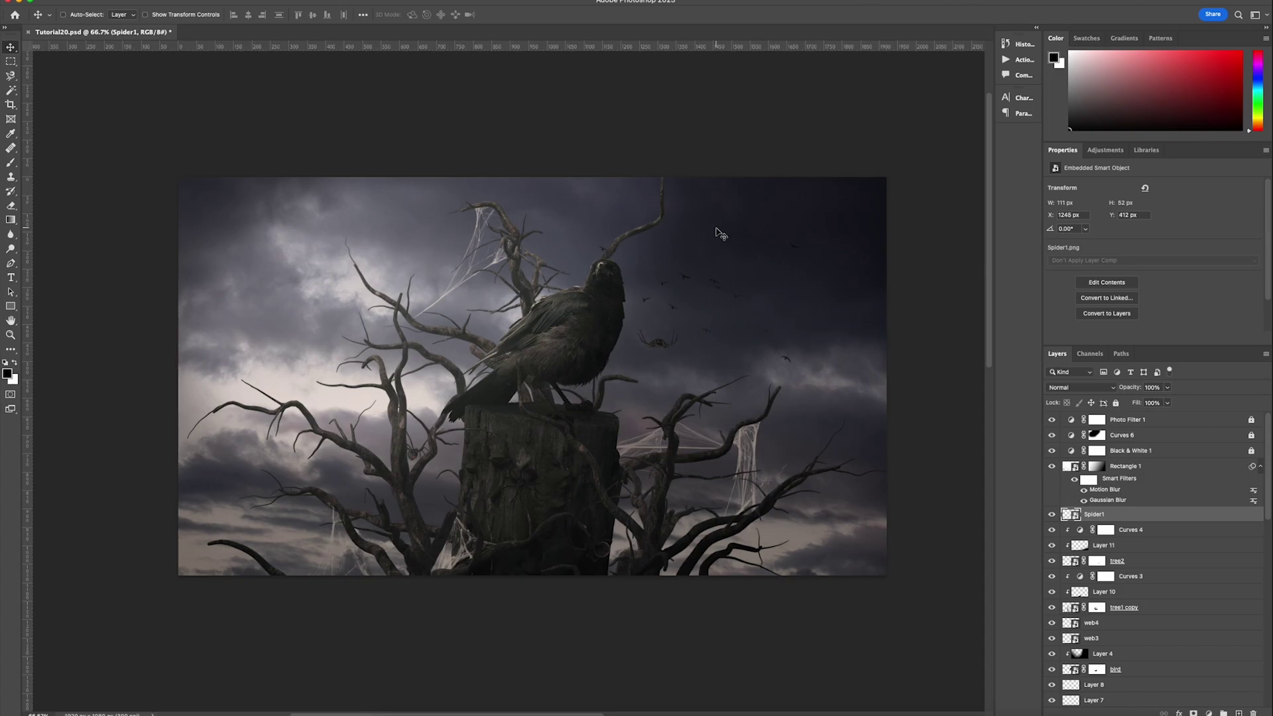
- Set the foreground color to white and the Soft Round brush to 4 px, and switch to the Pen tool
{"action": "left_click", "coordinate": [15, 364]}
{"action": "left_click", "coordinate": [10, 265]}
{"action": "left_click", "coordinate": [11, 163]}
{"action": "left_click", "coordinate": [79, 15]}
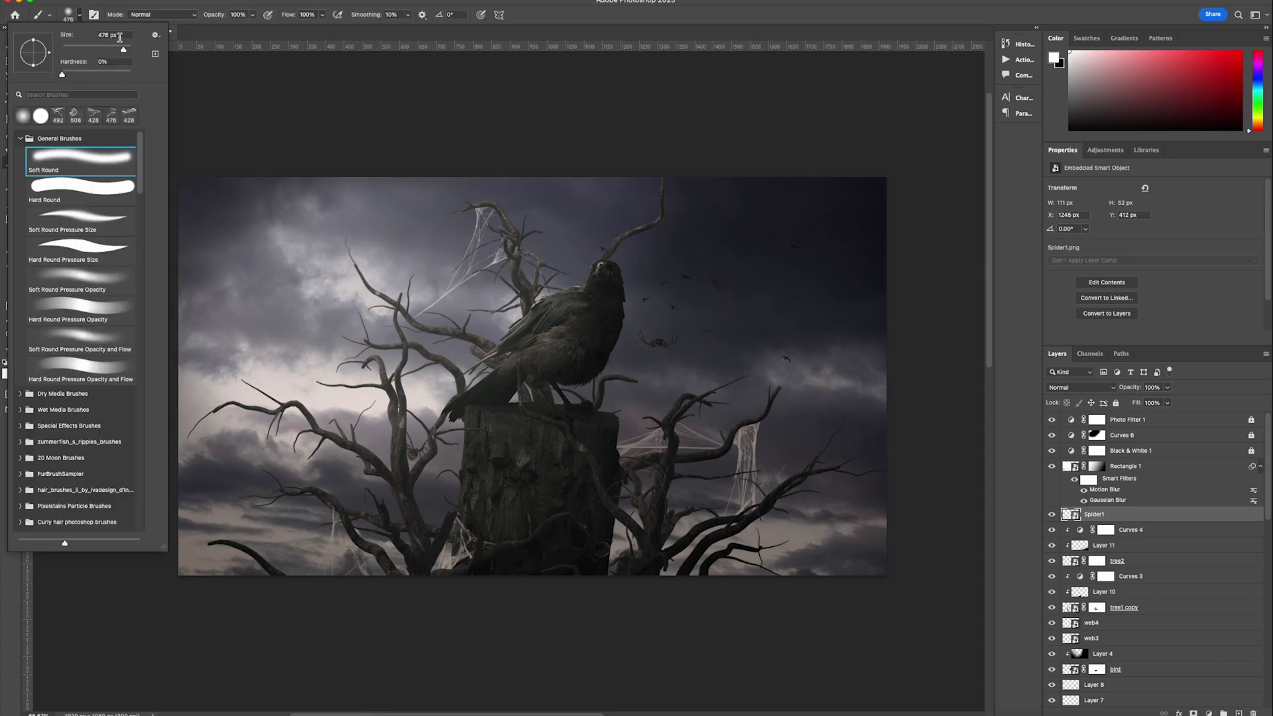
{"action": "key", "text": "Return"}
{"action": "key", "text": "p"}
{"action": "left_click", "coordinate": [653, 227]}
{"action": "left_click", "coordinate": [653, 341]}
{"action": "right_click", "coordinate": [703, 307]}
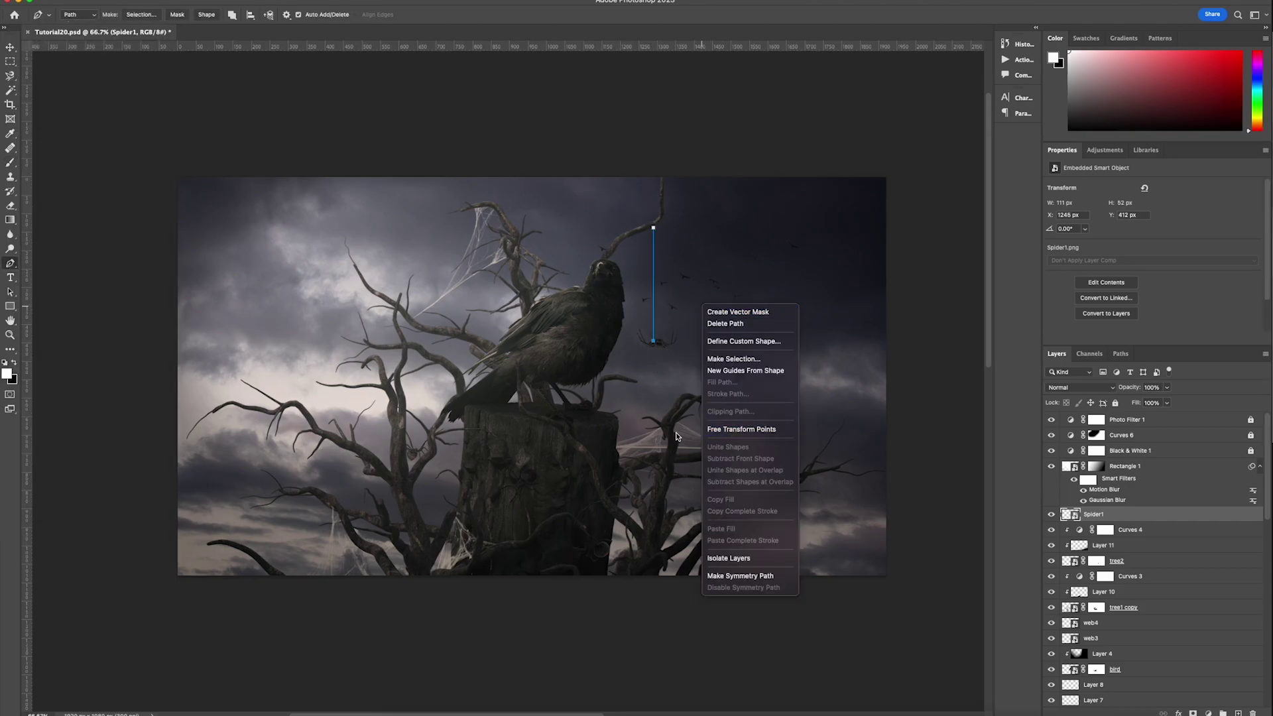
{"action": "left_click", "coordinate": [706, 342]}
- Draw a straight vertical path down from the canvas's upper edge and stroke it with the white brush on a new layer above Spider1
{"action": "left_click", "coordinate": [662, 179]}
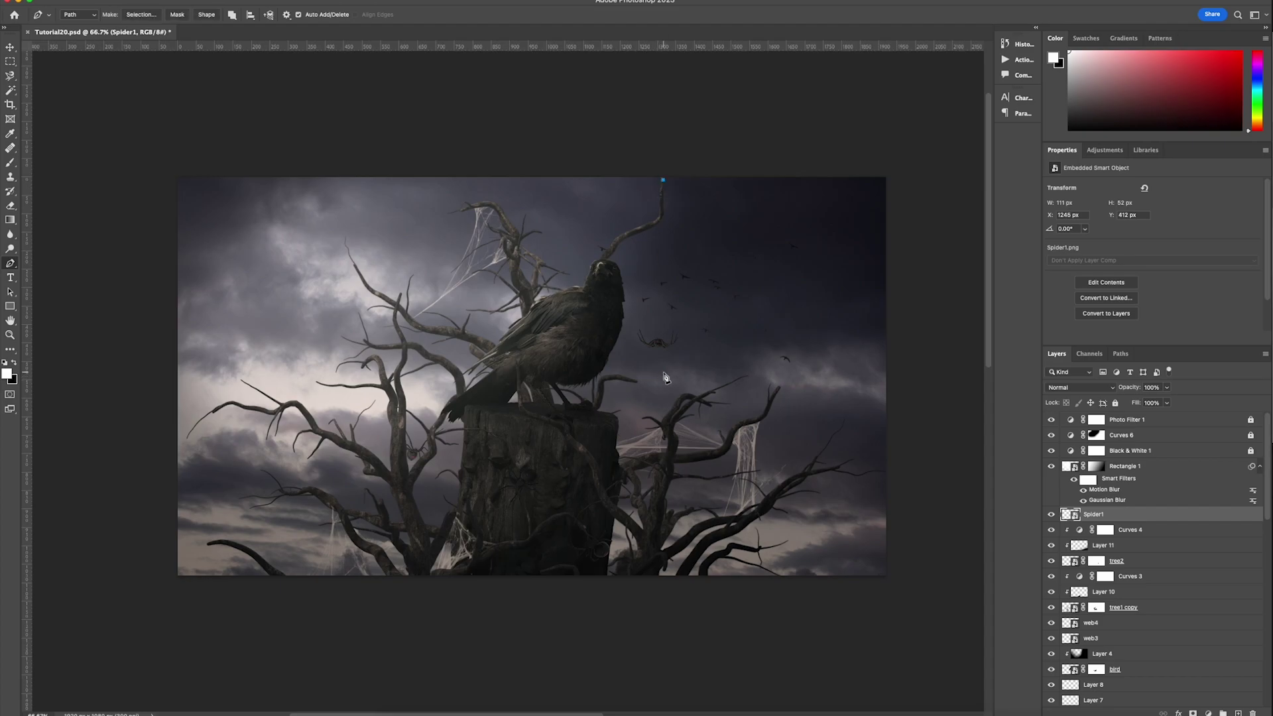
{"action": "left_click", "coordinate": [663, 374]}
{"action": "right_click", "coordinate": [663, 374]}
{"action": "left_click", "coordinate": [635, 473]}
{"action": "left_click", "coordinate": [1238, 713]}
{"action": "right_click", "coordinate": [713, 331]}
{"action": "left_click", "coordinate": [749, 422]}
{"action": "key", "text": "Return"}
{"action": "key", "text": "Return"}
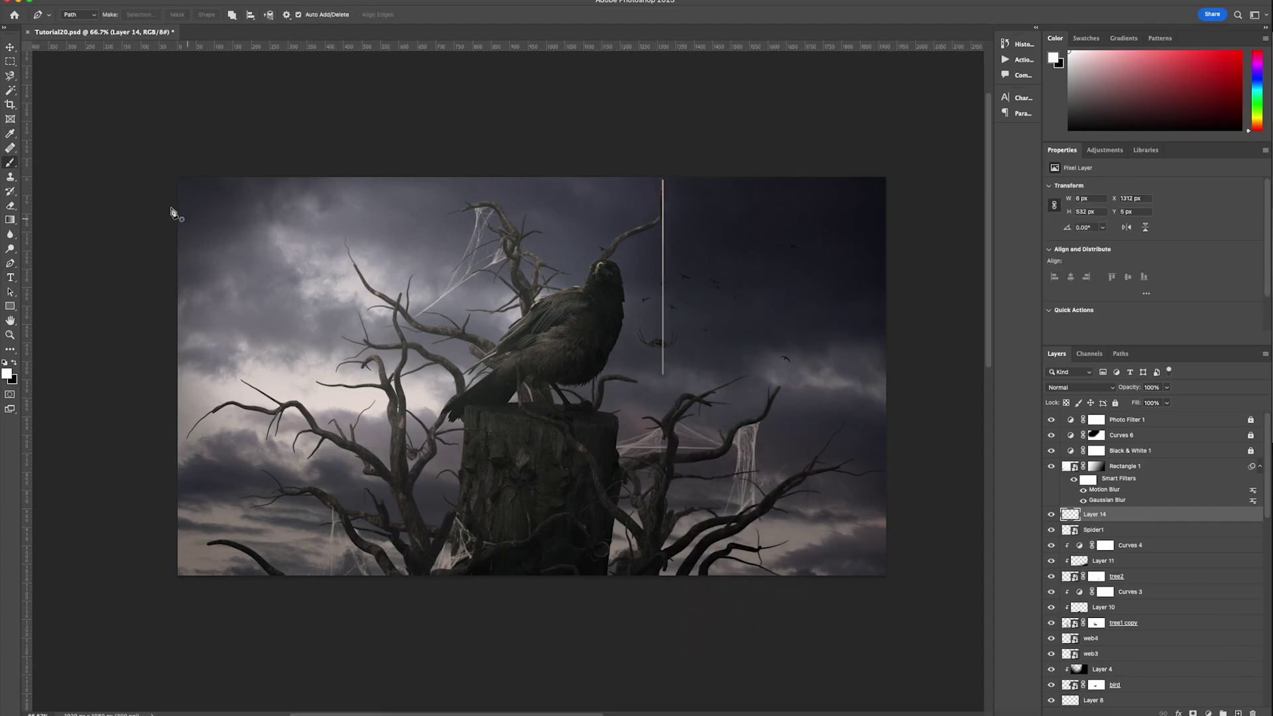
- Scale the white thread to about 5 × 276 px and apply a Gaussian Blur with a 0.3 px radius
{"action": "key", "text": "v"}
{"action": "left_click_drag", "start_coordinate": [662, 375], "coordinate": [733, 325]}
{"action": "left_click", "coordinate": [97, 1]}
{"action": "mouse_move", "coordinate": [116, 123]}
{"action": "left_click", "coordinate": [284, 164]}
{"action": "left_click_drag", "start_coordinate": [1129, 563], "coordinate": [1121, 564]}
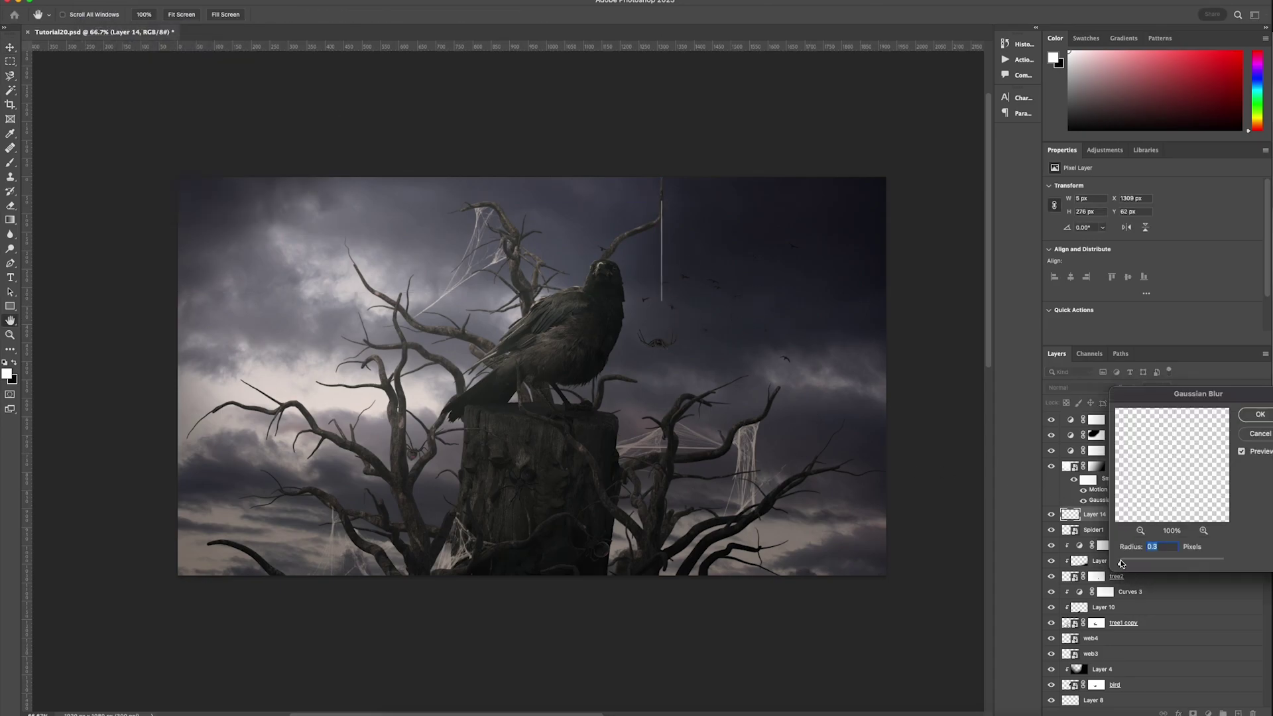
{"action": "left_click", "coordinate": [1256, 416]}
- Move the thread layer below tree1 copy 2 and position the thread so it hangs from the branch above the crow
{"action": "scroll", "coordinate": [1125, 528], "scroll_direction": "down", "scroll_amount": 10}
{"action": "left_click_drag", "start_coordinate": [1124, 514], "coordinate": [1136, 630]}
{"action": "left_click_drag", "start_coordinate": [693, 320], "coordinate": [714, 340]}
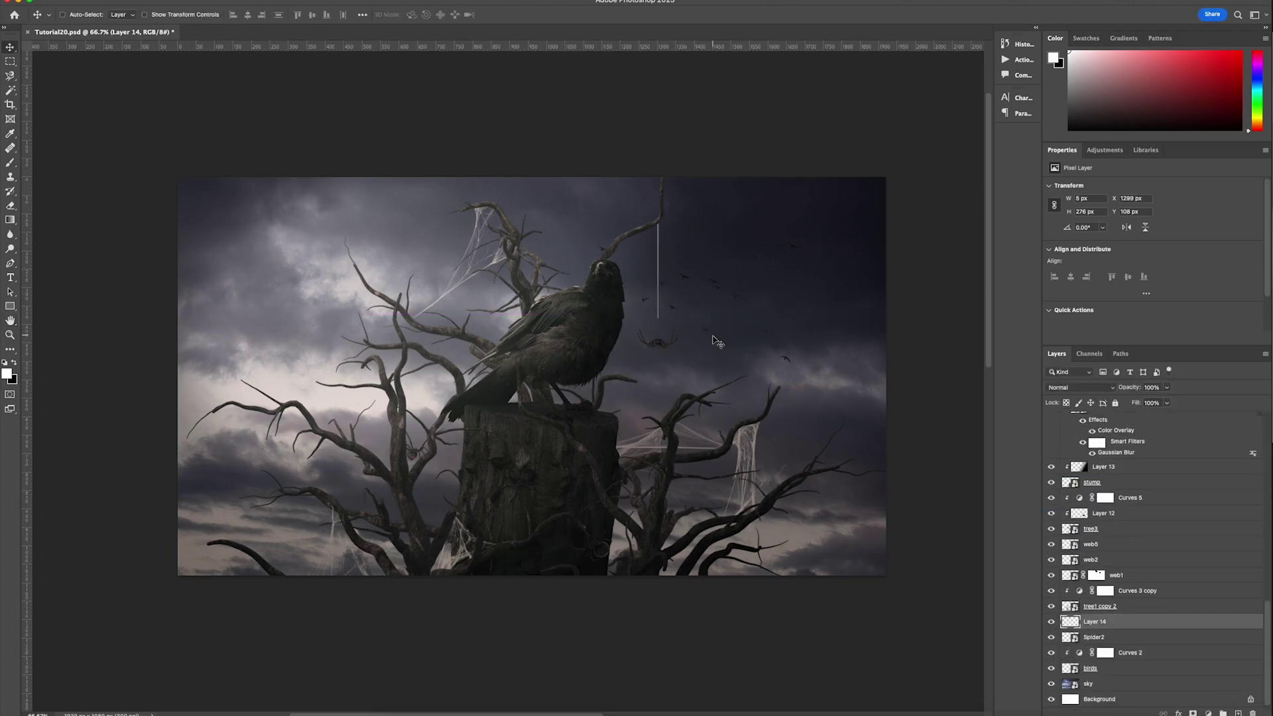
- Move the Spider1 spider up to the lower end of the thread
{"action": "left_click", "coordinate": [664, 346], "text": "super"}
{"action": "left_click", "coordinate": [1119, 471]}
{"action": "left_click_drag", "start_coordinate": [807, 420], "coordinate": [808, 400]}
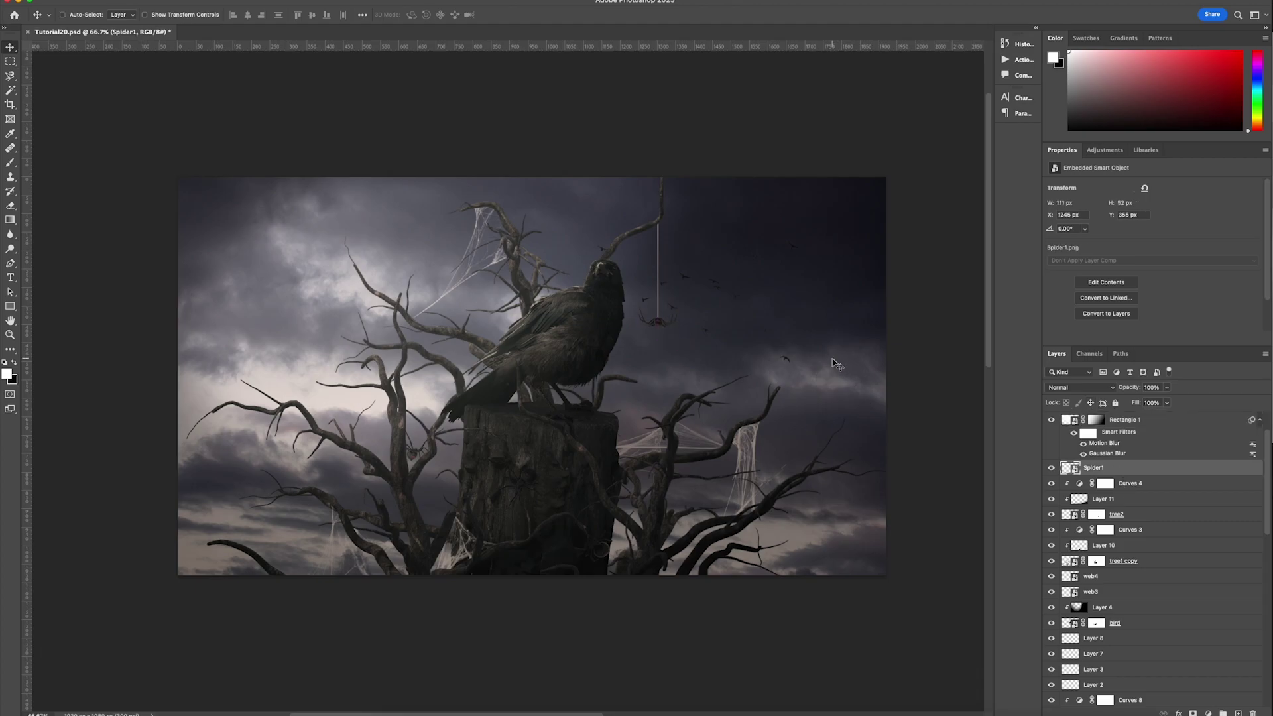
- Duplicate the web3 cobweb, move the copy to the branch beside the thread and place its layer below Layer 14
{"action": "left_click", "coordinate": [323, 494], "text": "ctrl"}
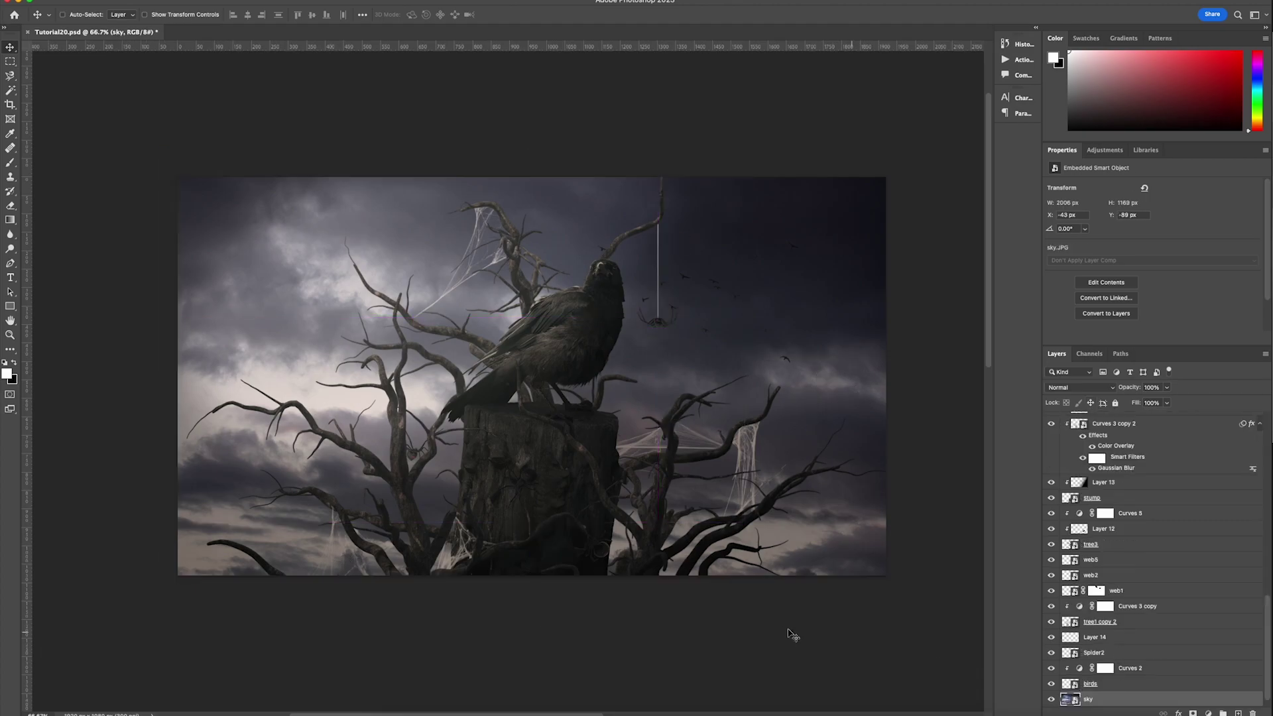
{"action": "left_click", "coordinate": [334, 529], "text": "ctrl"}
{"action": "left_click", "coordinate": [1151, 630]}
{"action": "right_click", "coordinate": [1151, 631]}
{"action": "left_click", "coordinate": [1194, 148]}
{"action": "left_click", "coordinate": [892, 317]}
{"action": "left_click_drag", "start_coordinate": [391, 623], "coordinate": [727, 285]}
{"action": "mouse_move", "coordinate": [1123, 626]}
{"action": "left_mouse_down"}
{"action": "mouse_move", "coordinate": [1145, 653]}
{"action": "mouse_move", "coordinate": [1139, 630]}
{"action": "left_mouse_up"}
- Scale and rotate the cobweb copy to fit against the branch above the crow
{"action": "key", "text": "super+t"}
{"action": "left_click_drag", "start_coordinate": [735, 282], "coordinate": [665, 253]}
{"action": "mouse_move", "coordinate": [687, 218]}
{"action": "left_mouse_down"}
{"action": "mouse_move", "coordinate": [693, 241]}
{"action": "mouse_move", "coordinate": [689, 231]}
{"action": "left_mouse_up"}
{"action": "left_click_drag", "start_coordinate": [733, 248], "coordinate": [739, 229]}
{"action": "left_click_drag", "start_coordinate": [692, 213], "coordinate": [717, 227]}
{"action": "key", "text": "Return"}
{"action": "key", "text": "super+t"}
{"action": "left_click_drag", "start_coordinate": [673, 225], "coordinate": [757, 205]}
{"action": "key", "text": "Return"}
- Nudge the cobweb copy slightly left and down on the branch, finishing at about 224 × 182 px with a -66.42° rotation
{"action": "key", "text": "Left"}
{"action": "key", "text": "Left"}
{"action": "key", "text": "Left"}
{"action": "key", "text": "Left"}
{"action": "key", "text": "Down"}
{"action": "key", "text": "Down"}
{"action": "key", "text": "Down"}
{"action": "key", "text": "Down"}
{"action": "key", "text": "ctrl+t"}
{"action": "key", "text": "Return"}
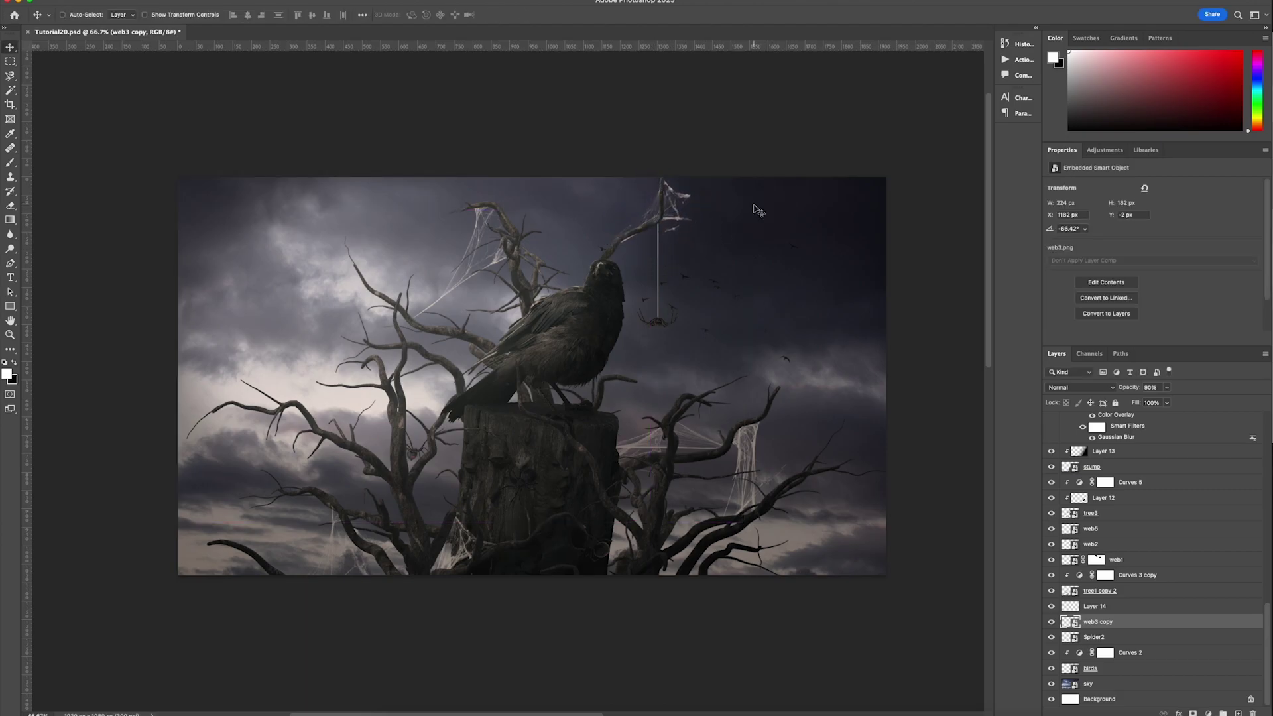
- Add a layer mask to web3 copy, paint black over the cobweb's excess around the branch, and select the thread layer
{"action": "left_click", "coordinate": [1193, 712]}
{"action": "key", "text": "b"}
{"action": "key", "text": "x"}
{"action": "left_click", "coordinate": [79, 14]}
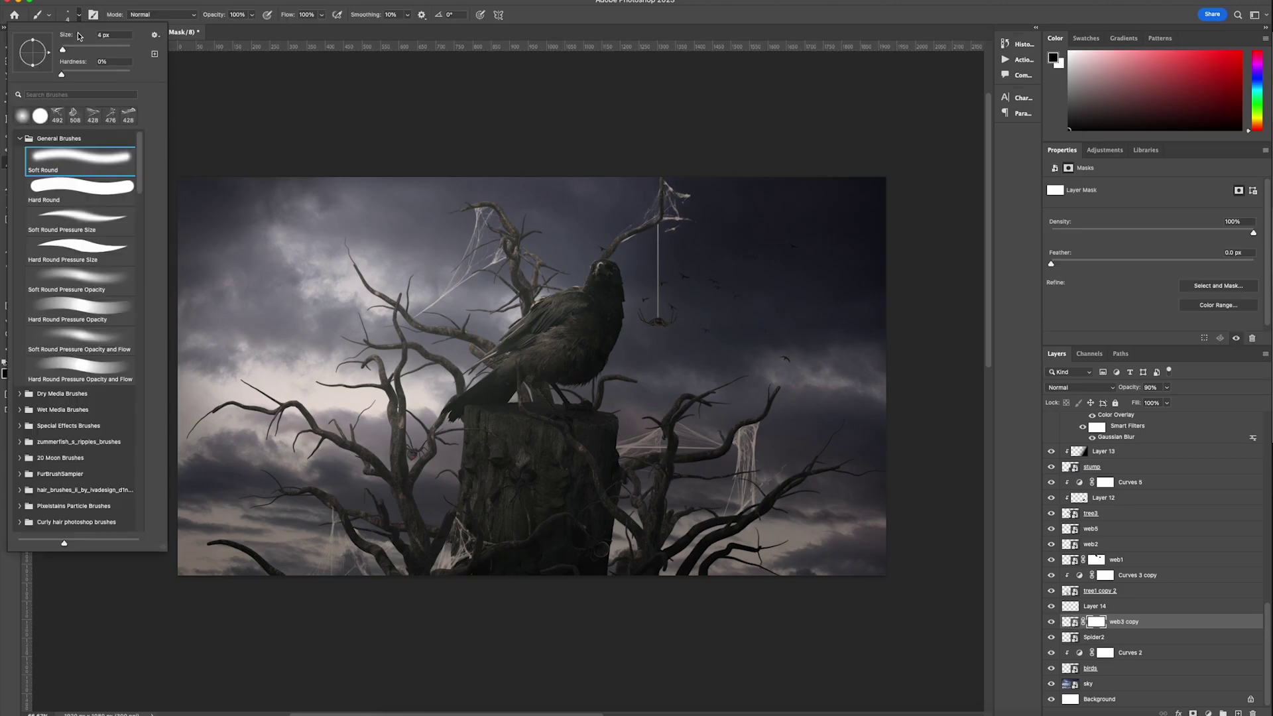
{"action": "left_click", "coordinate": [80, 193]}
{"action": "mouse_move", "coordinate": [690, 189]}
{"action": "left_mouse_down"}
{"action": "mouse_move", "coordinate": [683, 221]}
{"action": "mouse_move", "coordinate": [679, 210]}
{"action": "mouse_move", "coordinate": [636, 250]}
{"action": "left_mouse_up"}
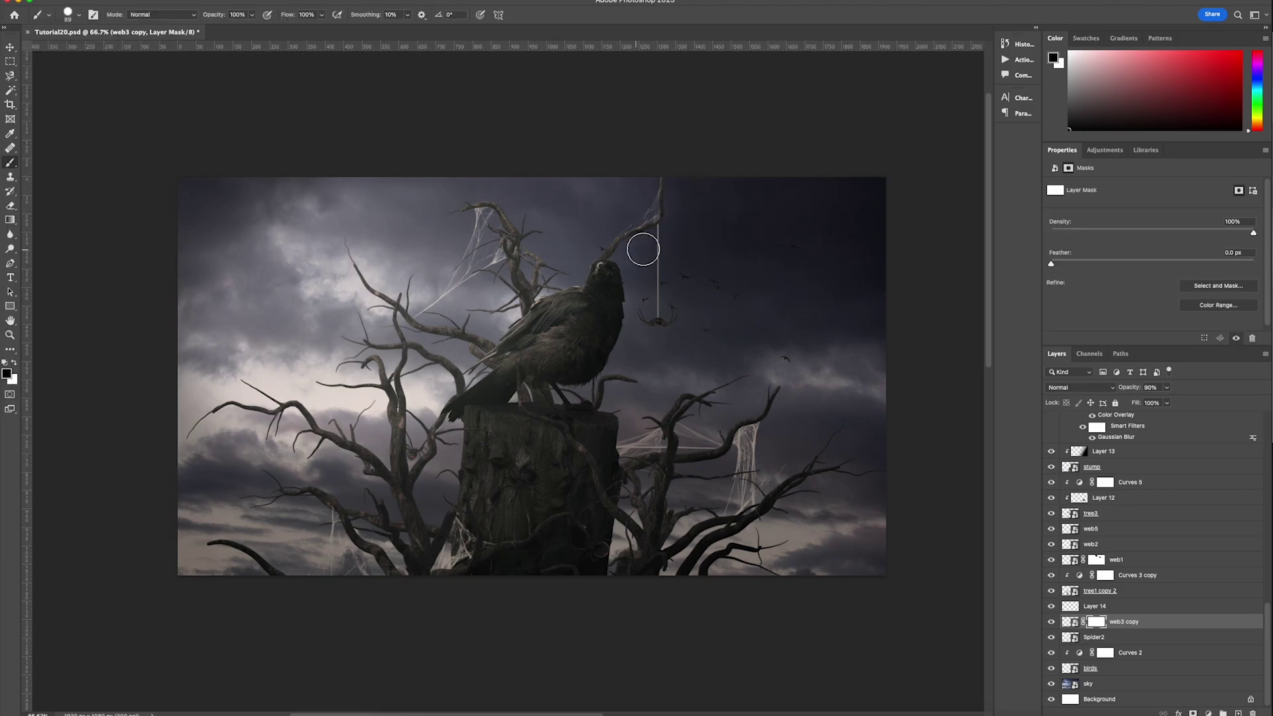
{"action": "key", "text": "v"}
{"action": "left_click", "coordinate": [1095, 606]}
{"action": "key", "text": "ctrl+t"}
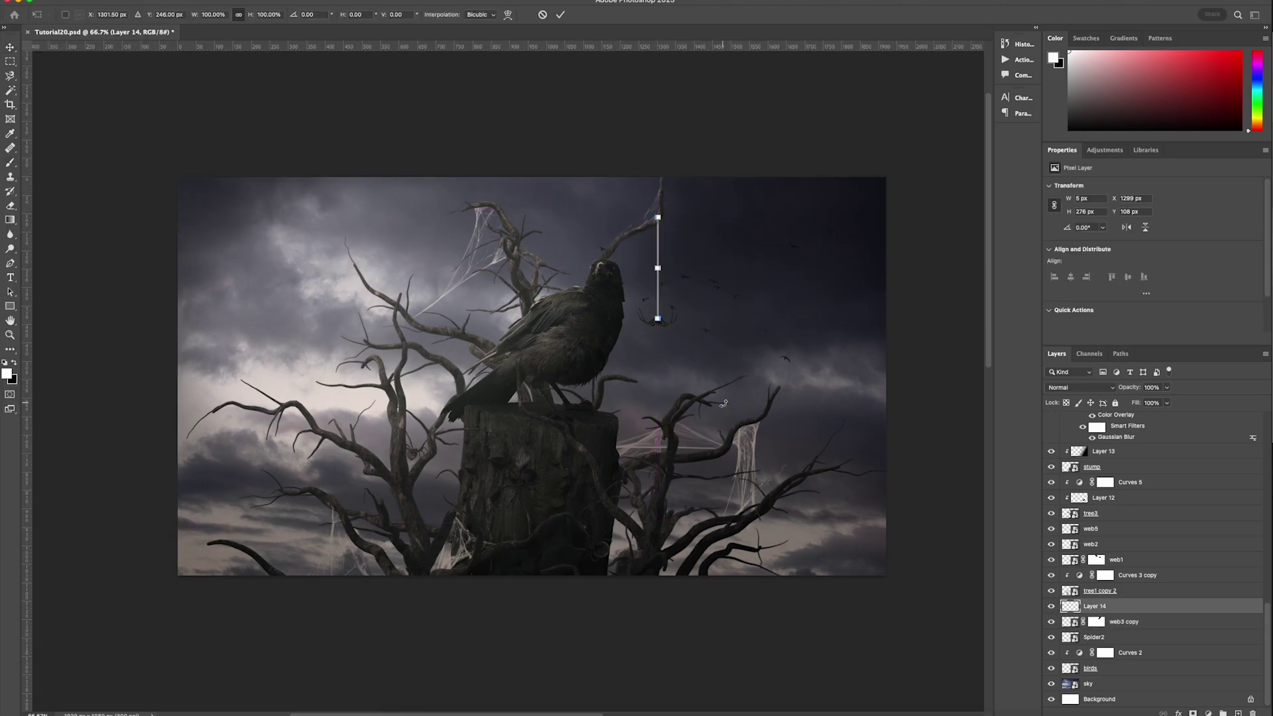
{"action": "type", "text": "50"}
{"action": "key", "text": "Return"}
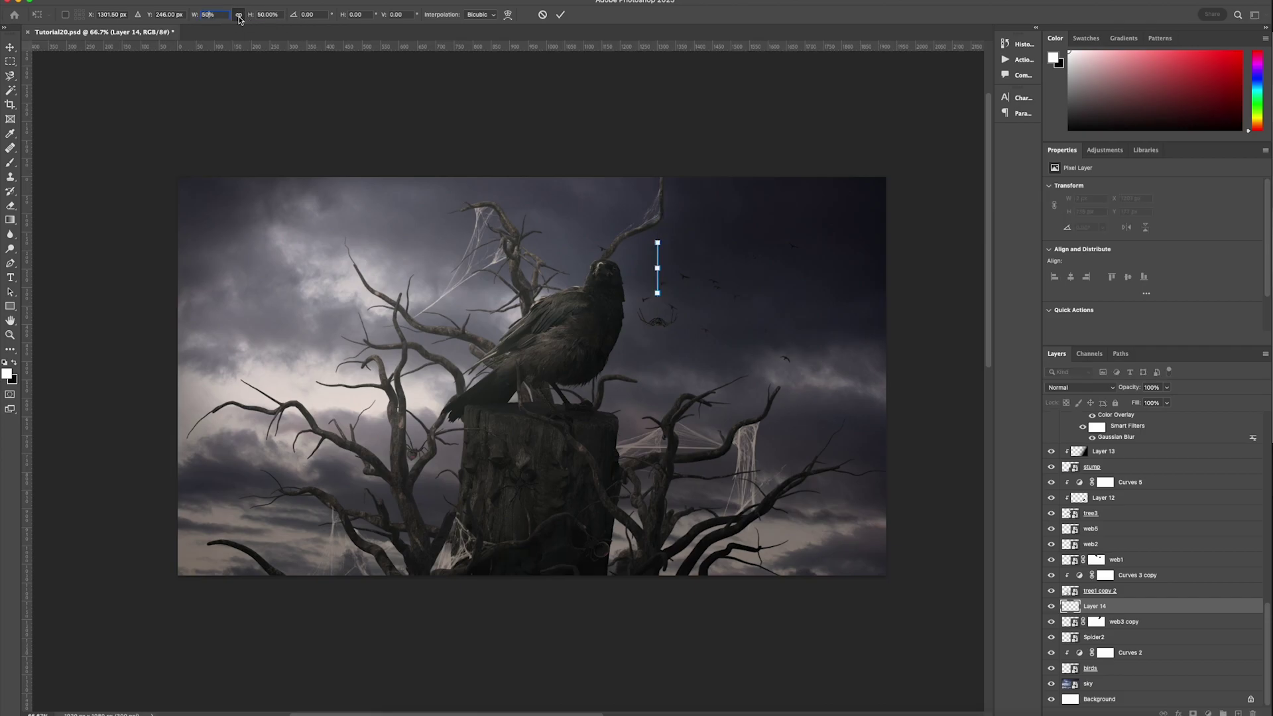
{"action": "key", "text": "ctrl+z"}
{"action": "key", "text": "Escape"}
- Lower the thread layer's opacity and rotate the hanging Spider1 to -8.5°
{"action": "left_click", "coordinate": [1166, 388]}
{"action": "left_click_drag", "start_coordinate": [1170, 402], "coordinate": [1147, 403]}
{"action": "left_click", "coordinate": [671, 324], "text": "ctrl"}
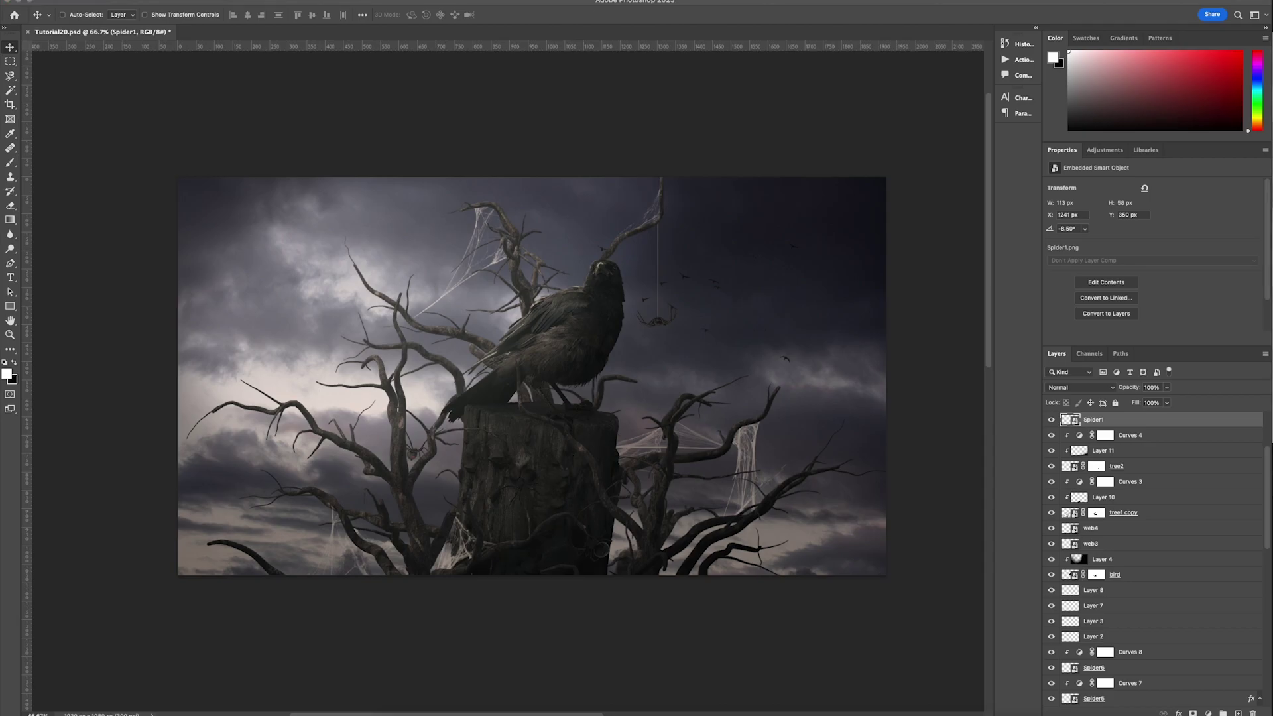
- Place the Spider4 image above Spider2, scale it to about 83 × 115 px and position it on the right tree's hanging cobweb
{"action": "scroll", "coordinate": [1122, 628], "scroll_direction": "down", "scroll_amount": 10}
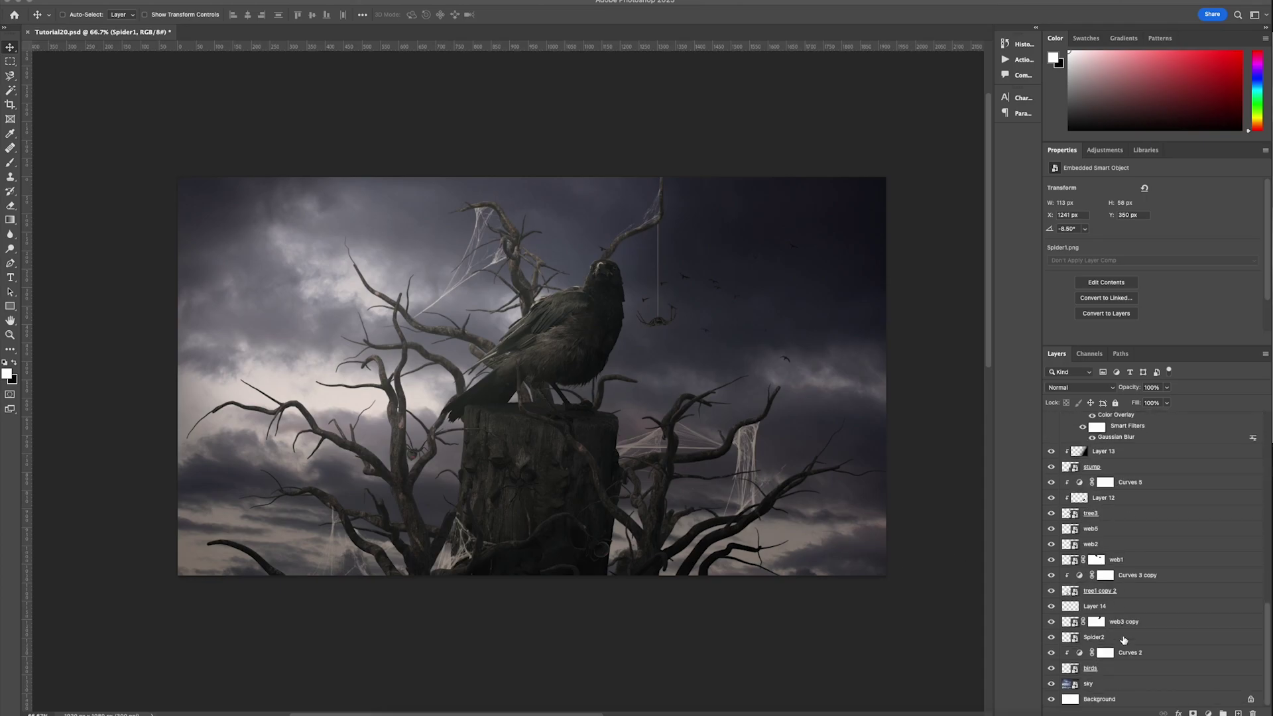
{"action": "left_click", "coordinate": [1128, 638]}
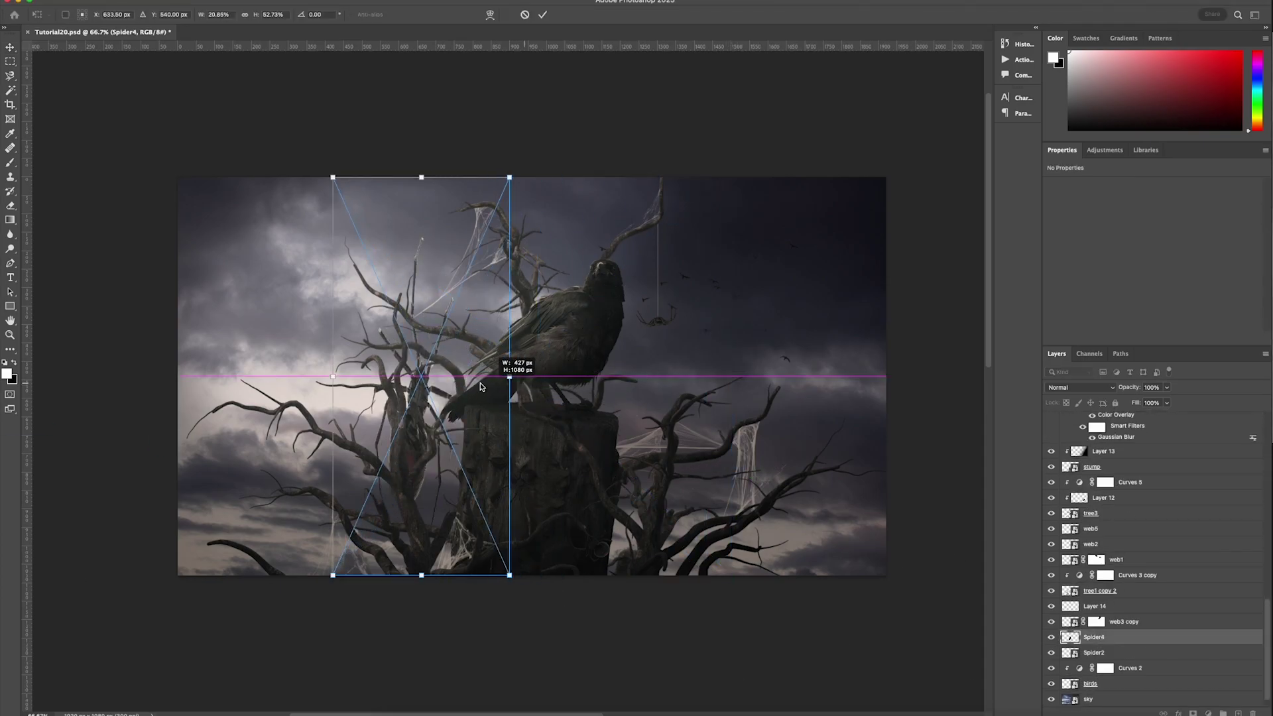
{"action": "left_click_drag", "start_coordinate": [731, 178], "coordinate": [702, 510]}
{"action": "left_click_drag", "start_coordinate": [684, 533], "coordinate": [753, 487]}
{"action": "key", "text": "Return"}
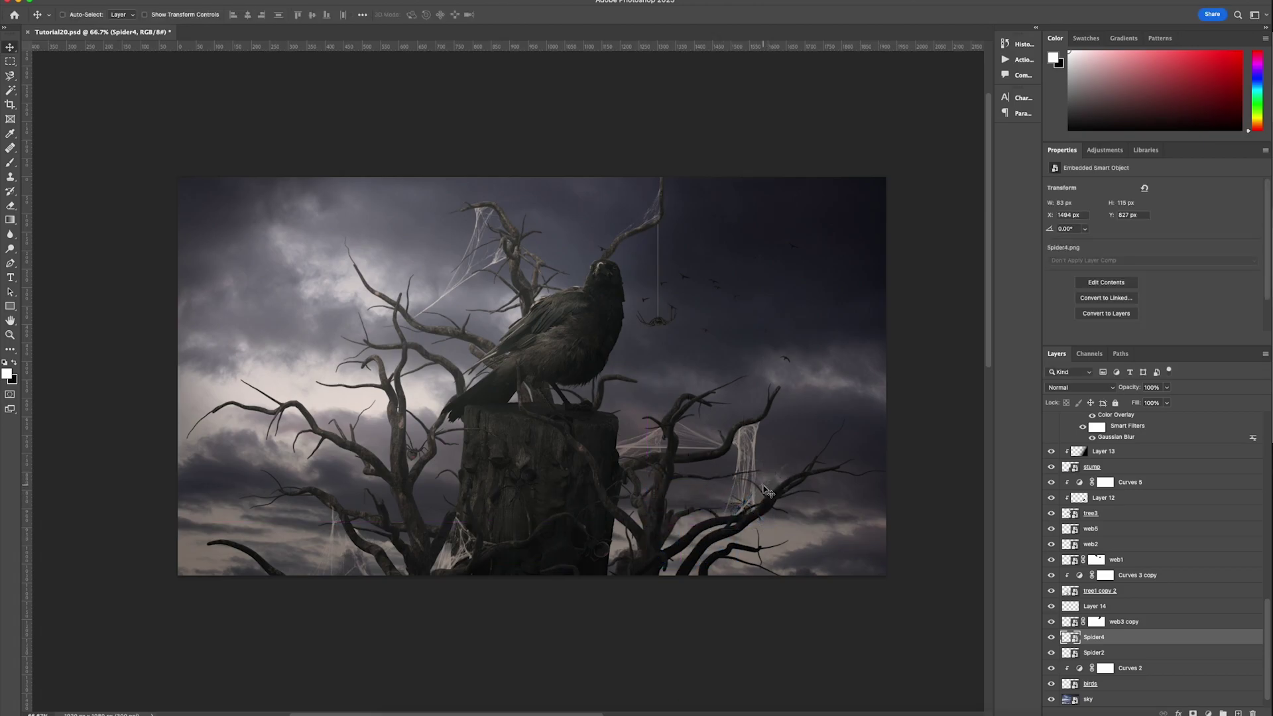
{"action": "left_click_drag", "start_coordinate": [771, 482], "coordinate": [762, 445]}
{"action": "right_click", "coordinate": [772, 431]}
{"action": "left_click", "coordinate": [805, 674]}
- Switch to Lightroom, compare the Premium presets on the composite and apply CN12 from Style: Cinematic II
{"action": "left_click", "coordinate": [792, 713]}
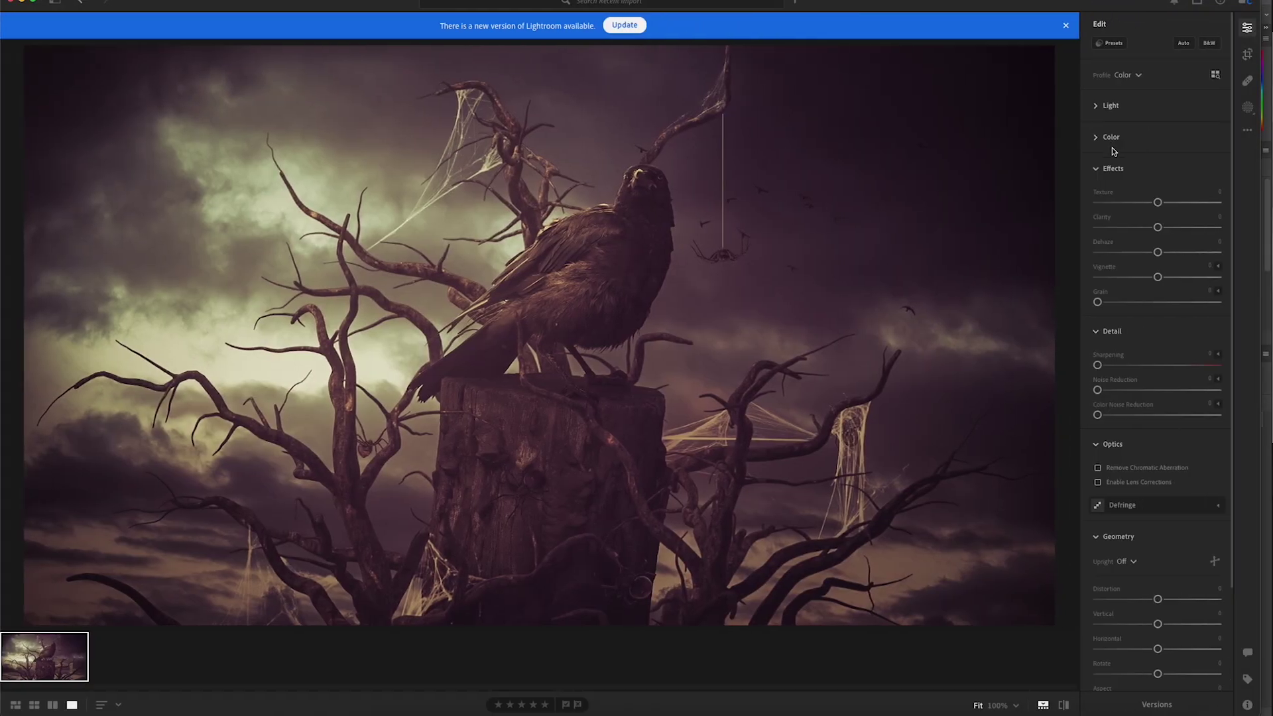
{"action": "left_click", "coordinate": [1109, 42]}
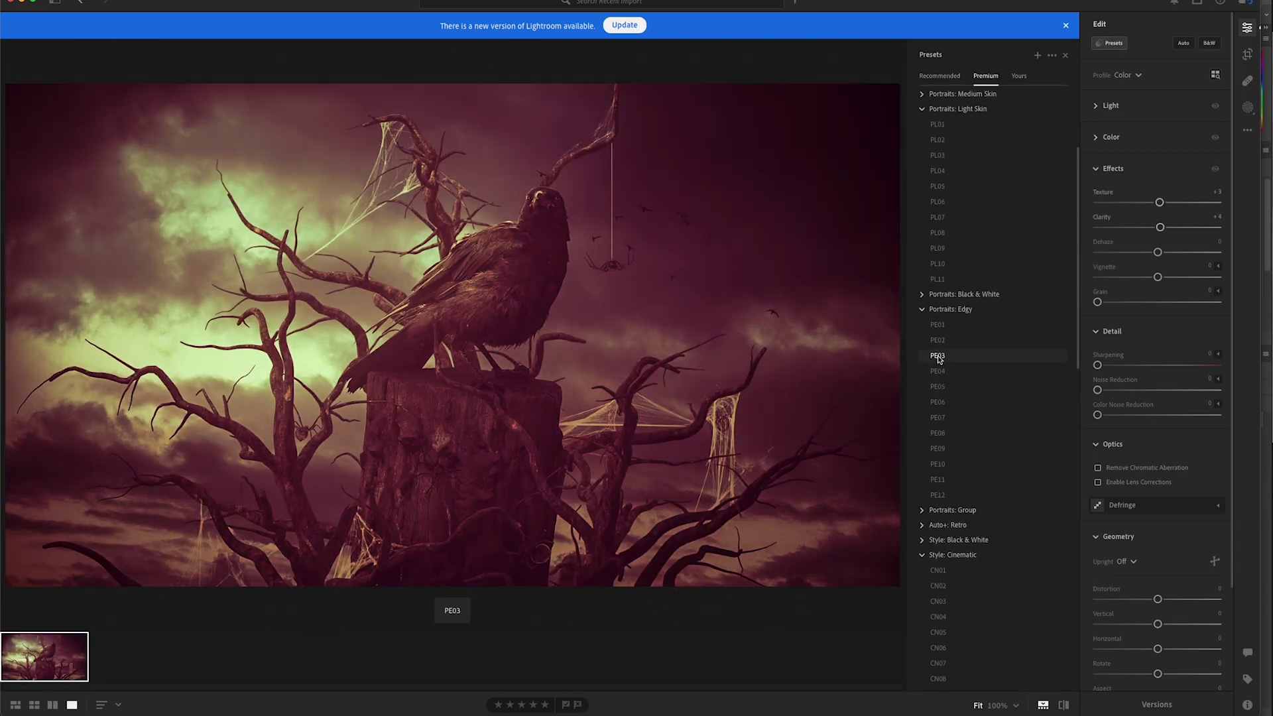
{"action": "scroll", "coordinate": [937, 358], "scroll_direction": "down", "scroll_amount": 3}
{"action": "left_click", "coordinate": [937, 331]}
{"action": "scroll", "coordinate": [938, 545], "scroll_direction": "down", "scroll_amount": 3}
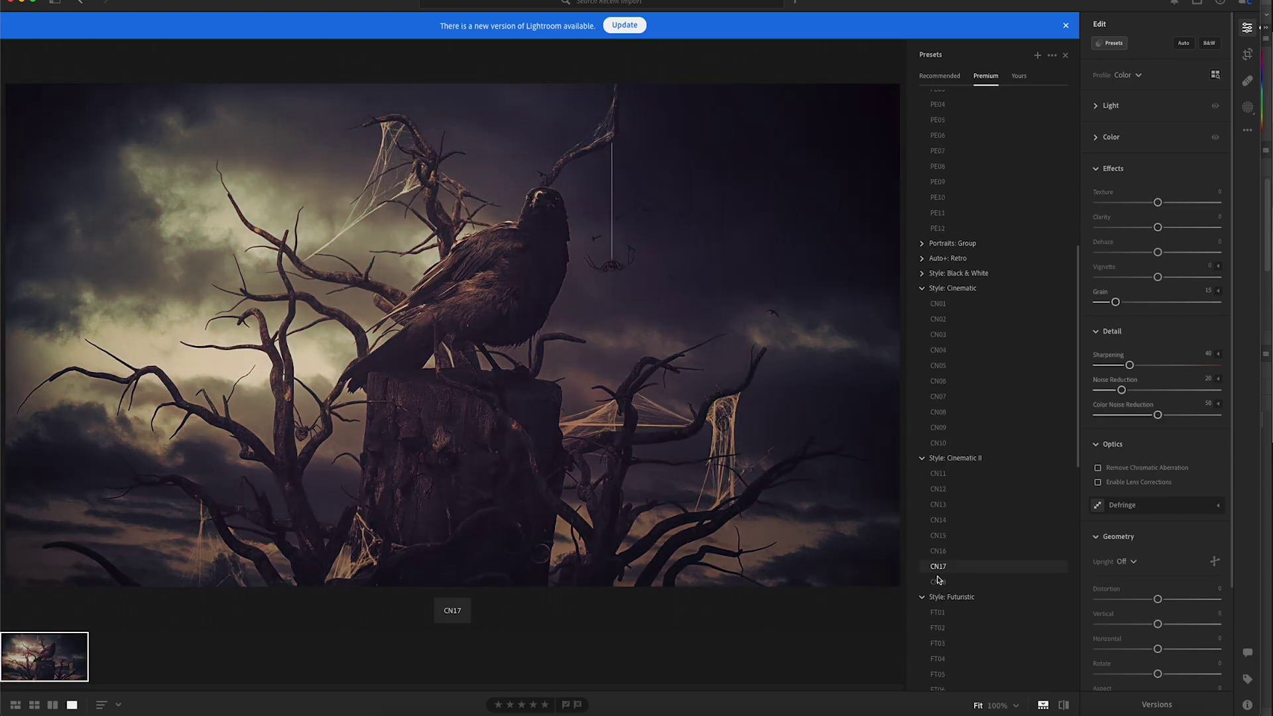
{"action": "left_click", "coordinate": [939, 521]}
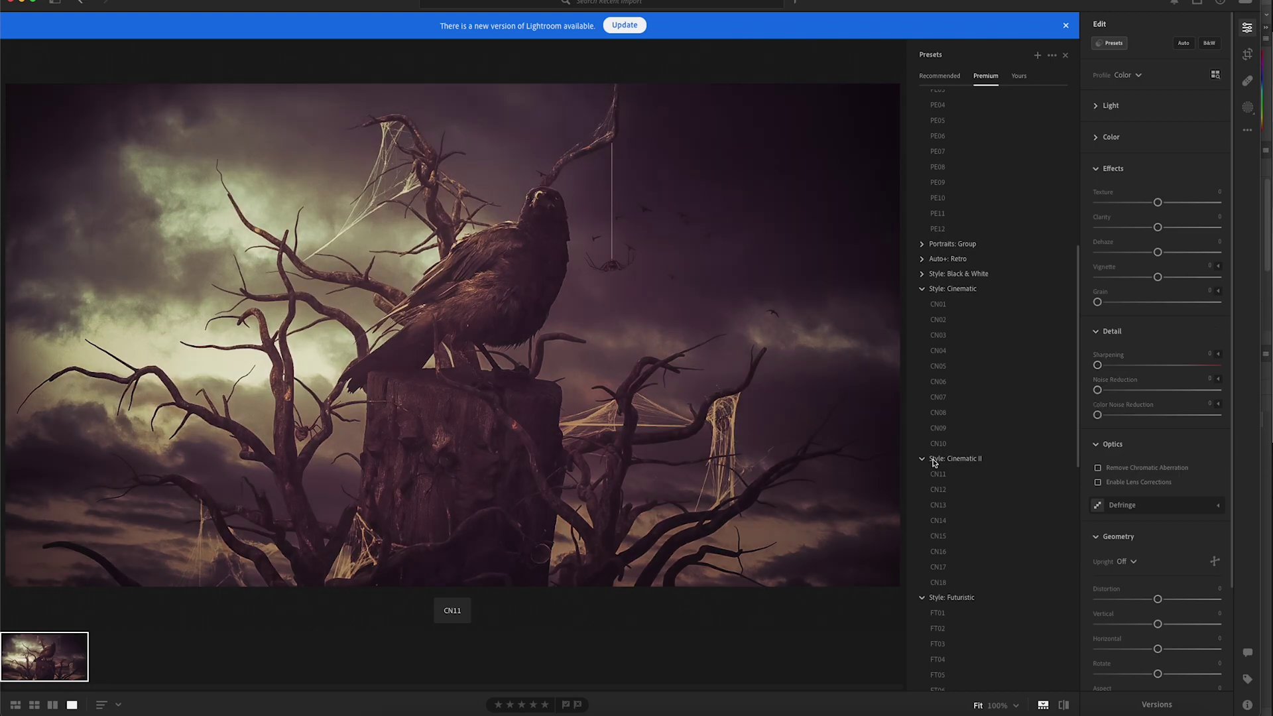
{"action": "left_click", "coordinate": [935, 551]}
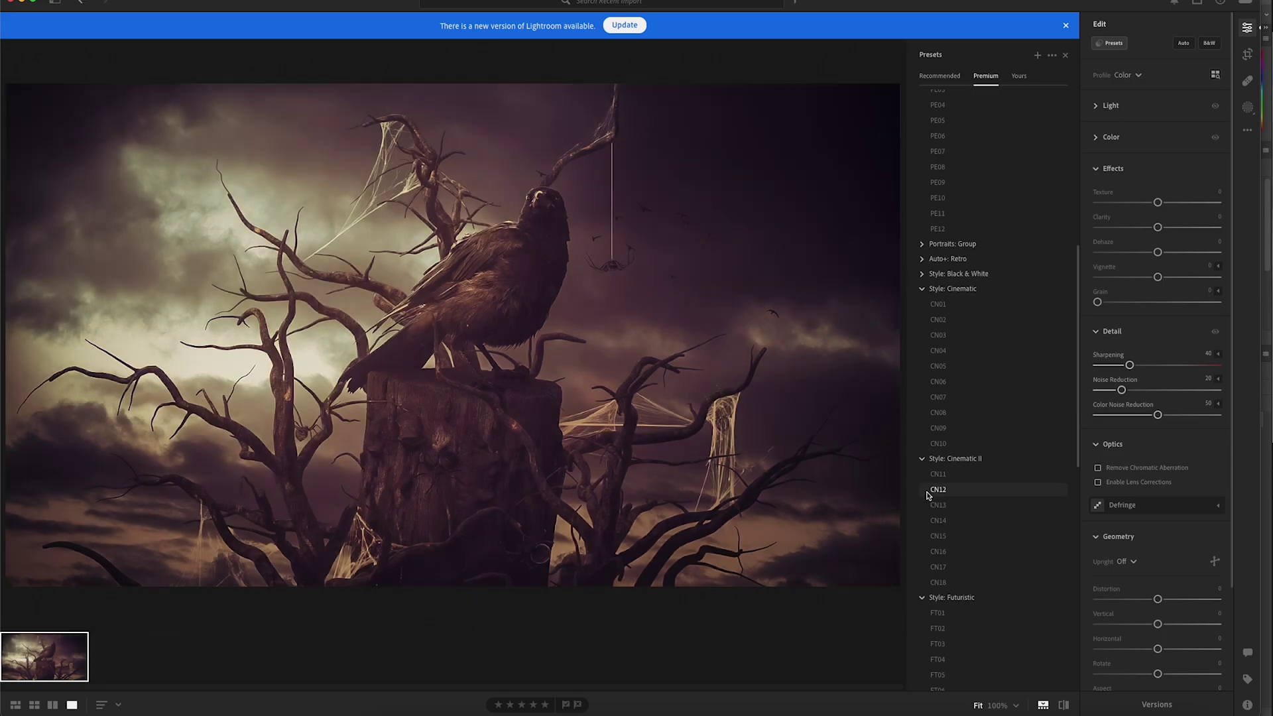
{"action": "left_click", "coordinate": [930, 491]}
- Raise Dehaze slightly, and set Clarity to -19 and Vignette to about -35
{"action": "mouse_move", "coordinate": [1158, 252]}
{"action": "left_mouse_down"}
{"action": "mouse_move", "coordinate": [1171, 252]}
{"action": "mouse_move", "coordinate": [1130, 229]}
{"action": "mouse_move", "coordinate": [1163, 229]}
{"action": "mouse_move", "coordinate": [1147, 230]}
{"action": "left_mouse_up"}
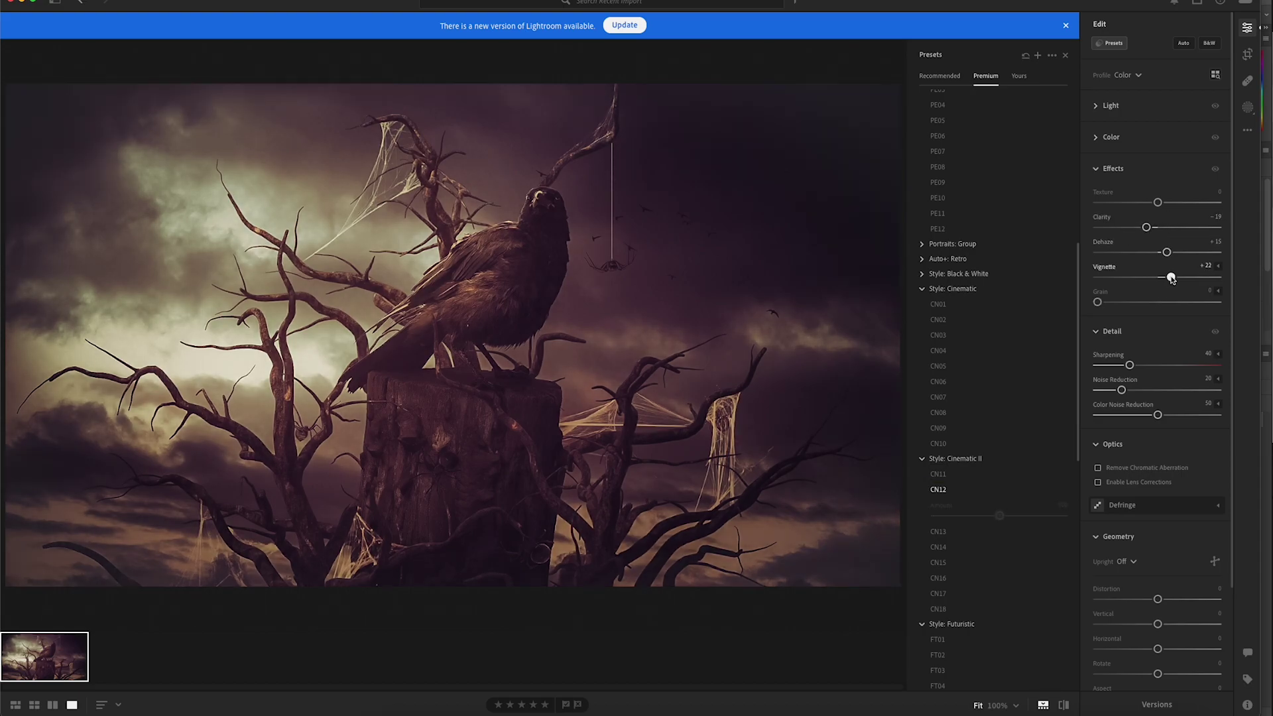
{"action": "left_click_drag", "start_coordinate": [1158, 277], "coordinate": [1139, 279]}
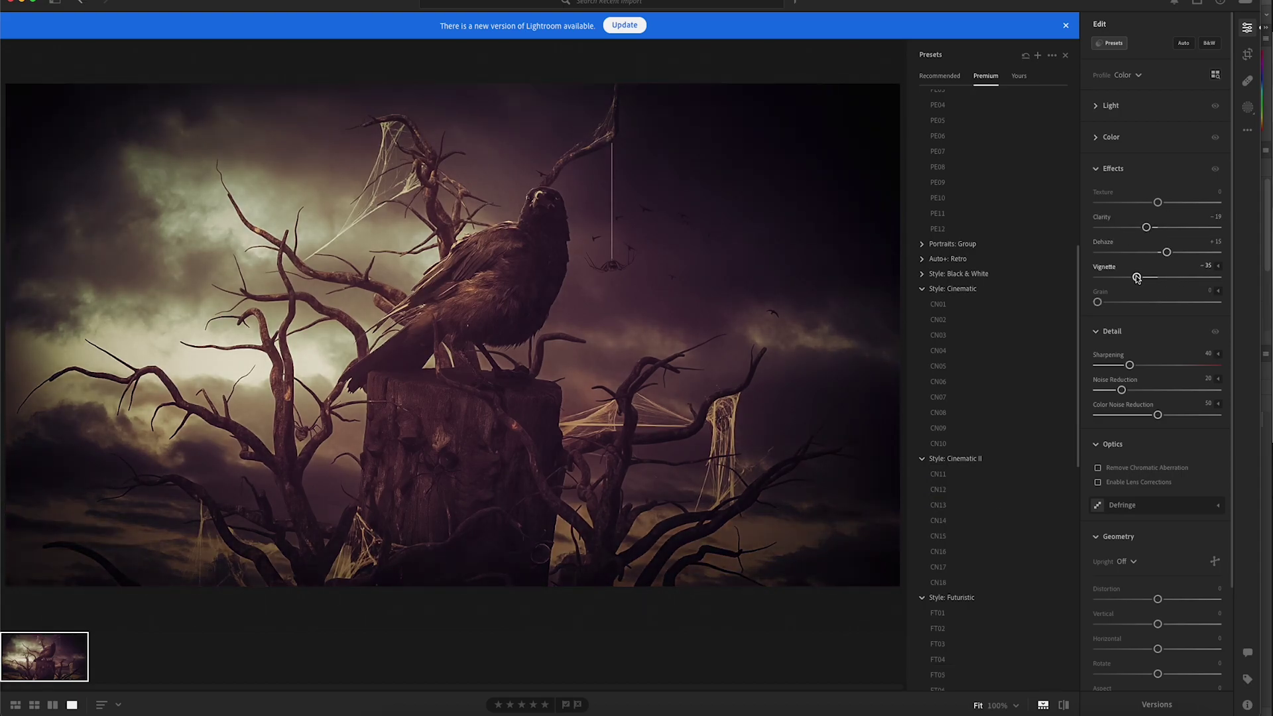